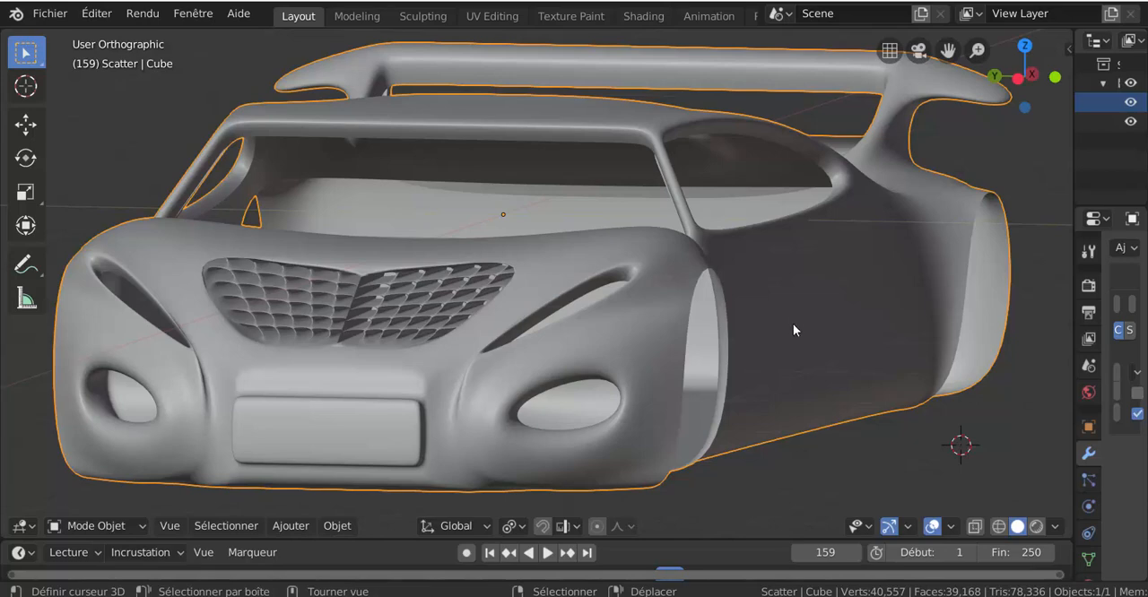
Delete the existing car body from the scene and reset the 3D cursor to the world origin.
key("x")
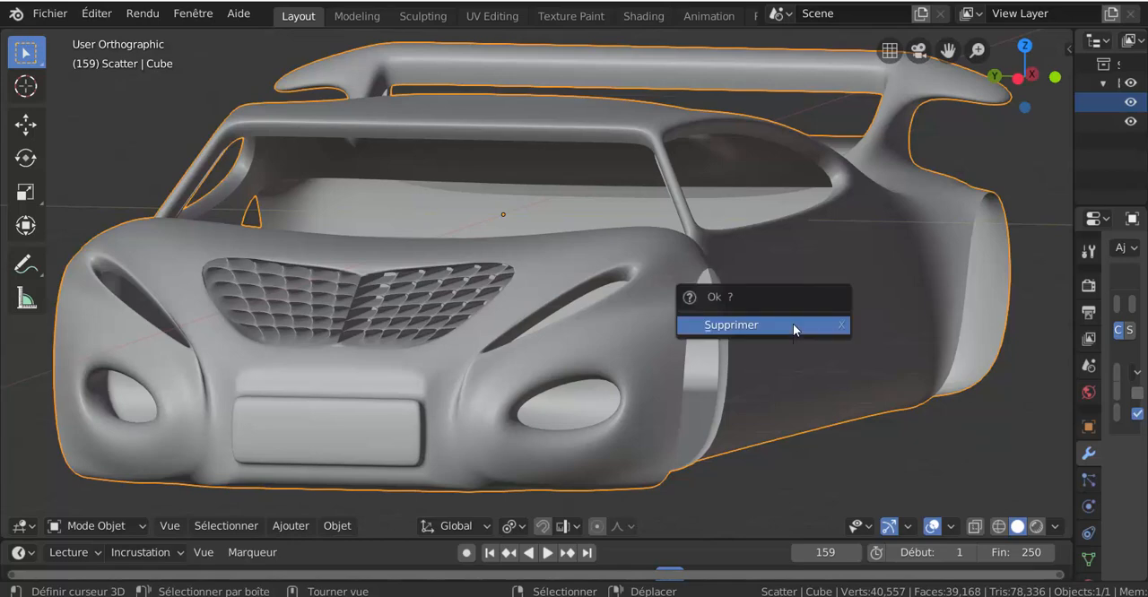
left_click(793, 324)
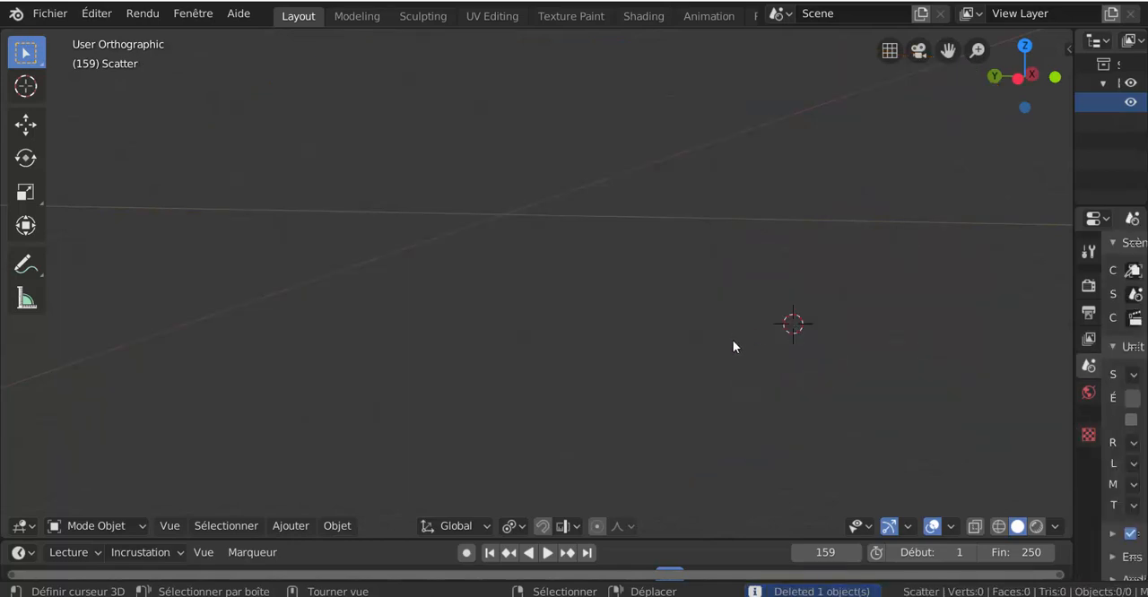
key("shift+s")
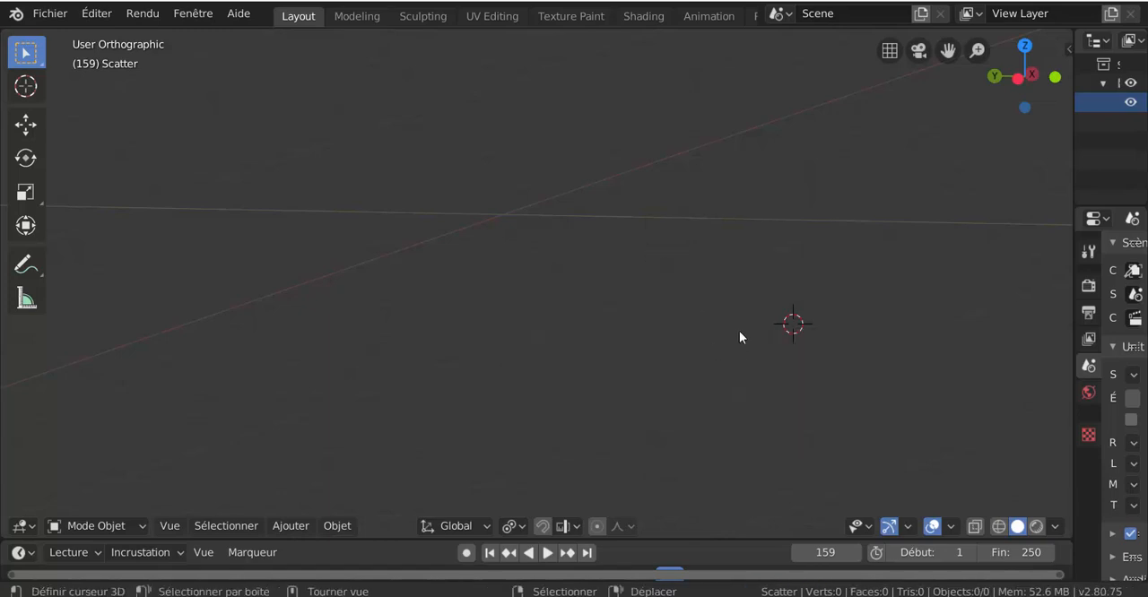
key("shift+s")
left_click(651, 392)
Add a cube mesh at the world origin from the front orthographic view.
key("KP_1")
middle_click_drag(695, 382, 367, 412, "shift")
left_click(302, 529)
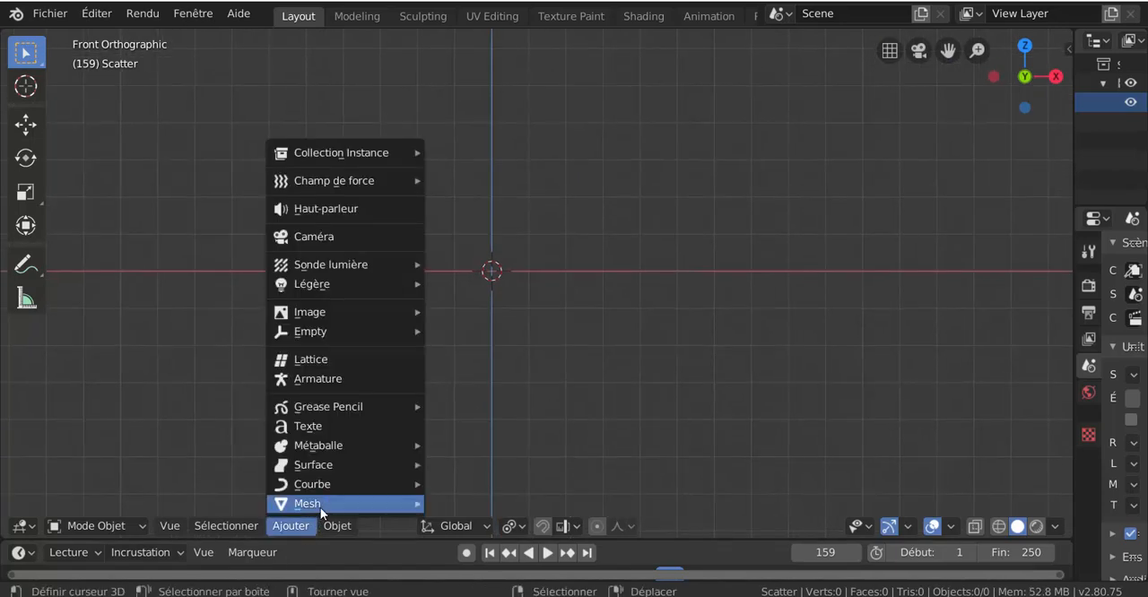
mouse_move(324, 504)
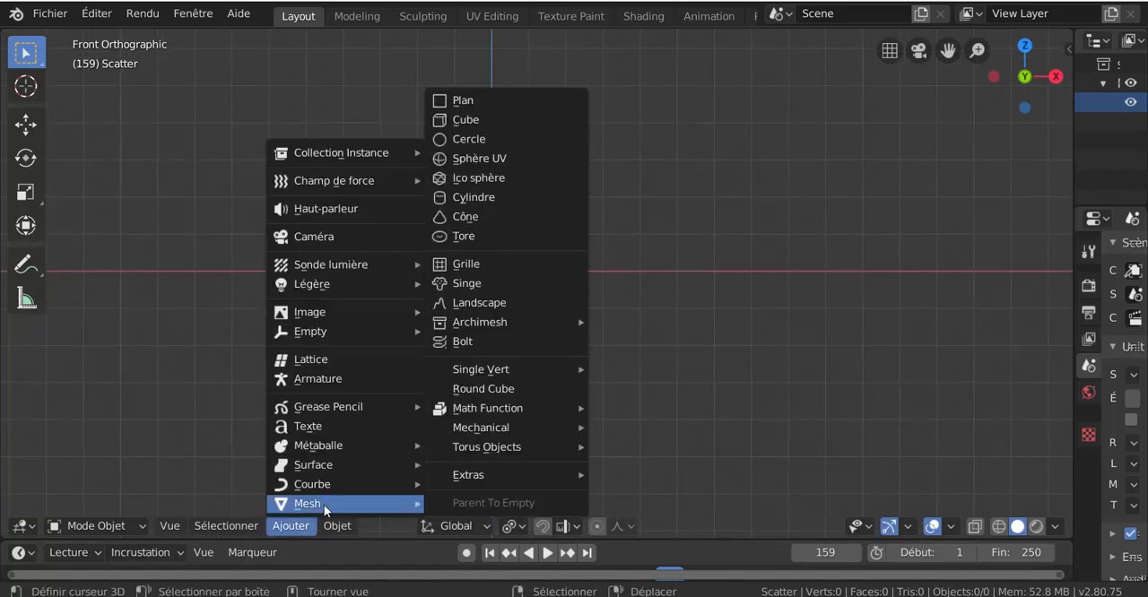
left_click(471, 120)
Flatten the whole cube in Edit Mode by scaling it down along the Z axis.
key("Tab")
scroll(656, 269, "down", 4)
middle_click_drag(667, 288, 709, 369)
key("s")
key("z")
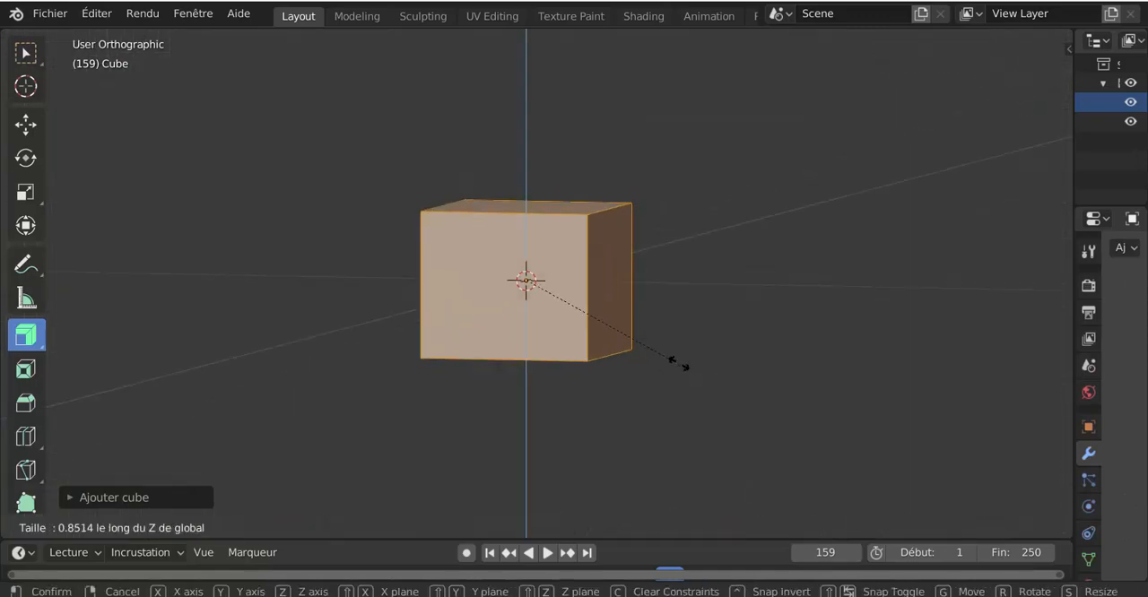
left_click(661, 335)
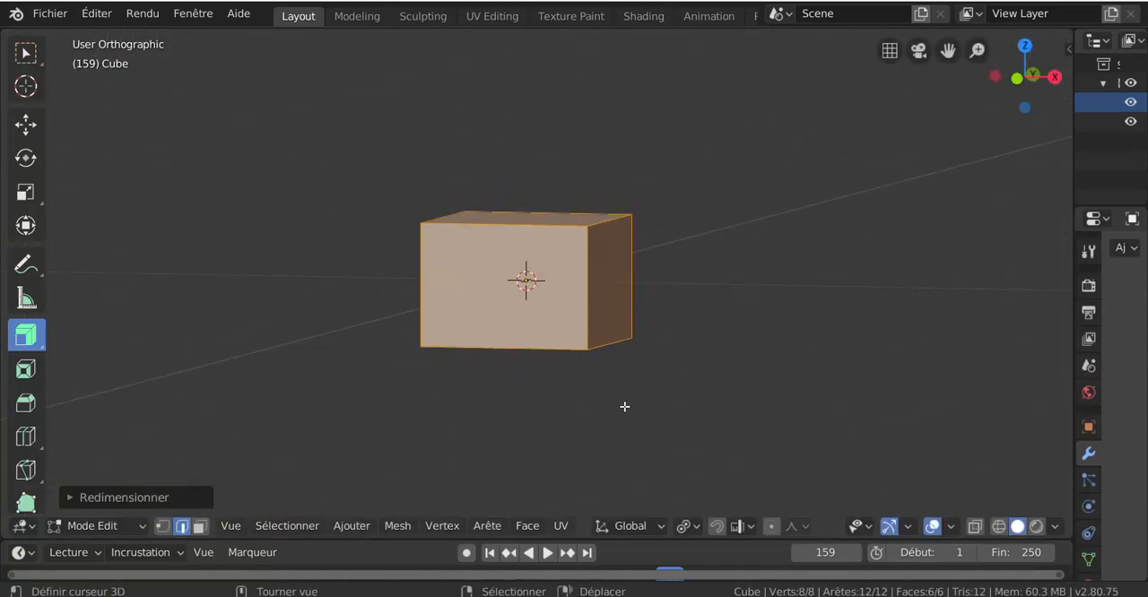
Widen the cube's positive-X end face slightly by scaling it along the Y axis.
key("3")
left_click(615, 283)
middle_click_drag(623, 403, 626, 418)
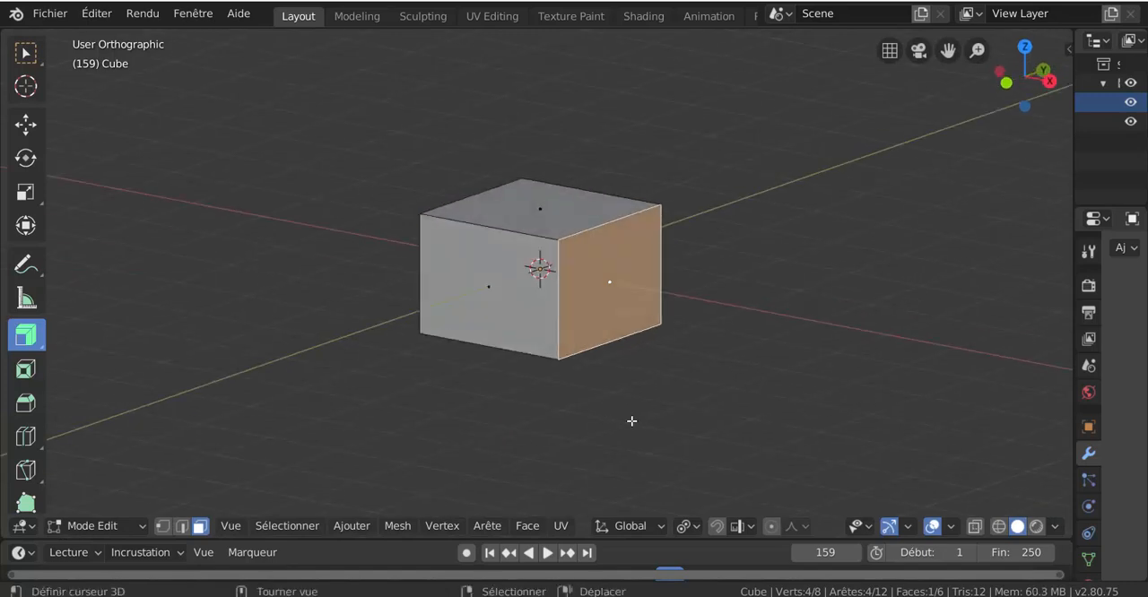
key("s")
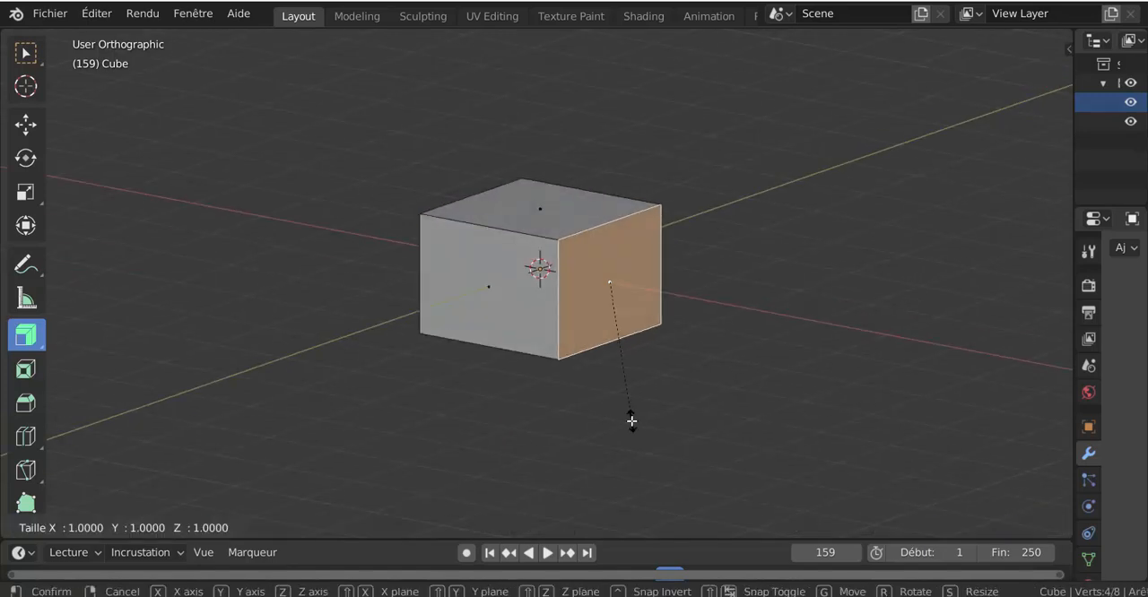
key("y")
left_click(671, 437)
Add one horizontal loop cut around the block, centred at mid-height.
key("ctrl+r")
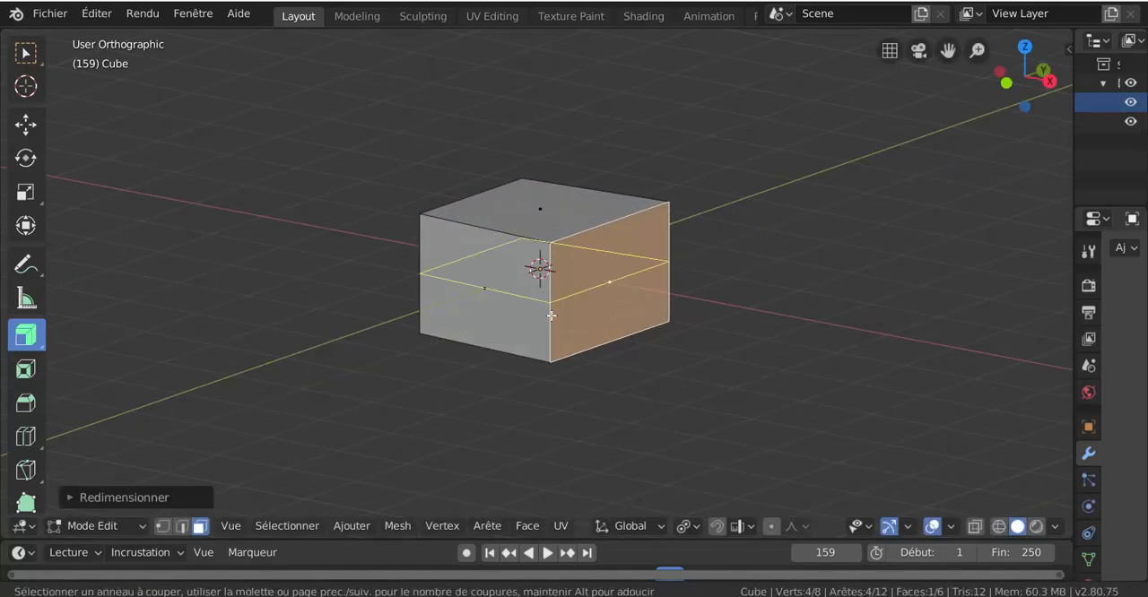
left_click(550, 316)
right_click(550, 315)
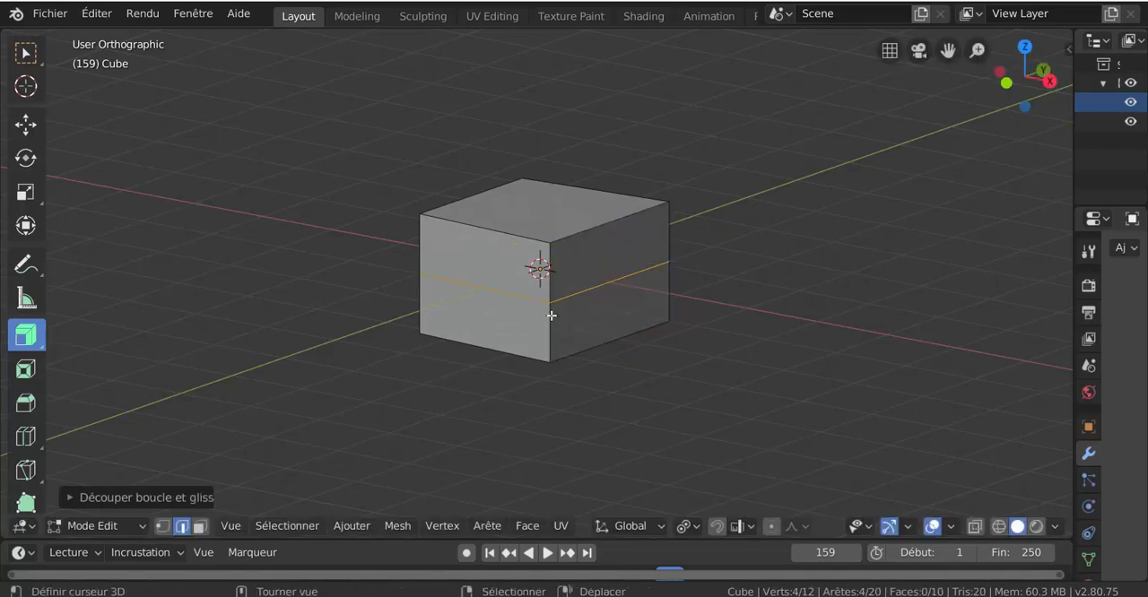
Extrude the lower faces at both X ends outward as individual faces to form the hood and trunk volumes.
key("3")
left_click(589, 309)
middle_click_drag(462, 364, 481, 399)
left_click(461, 334, "shift")
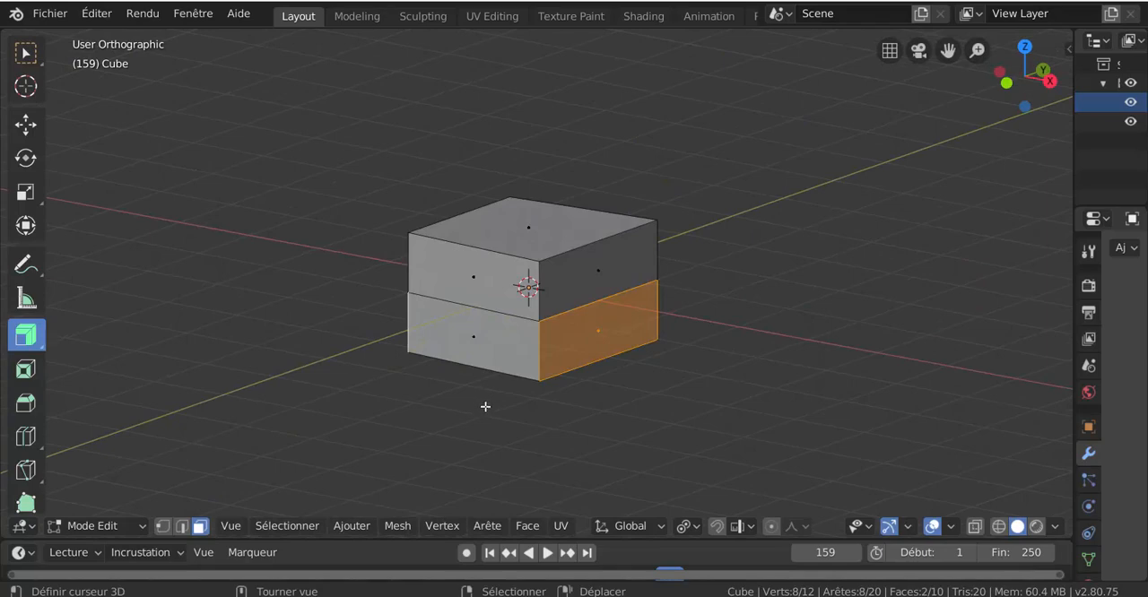
left_click(25, 334)
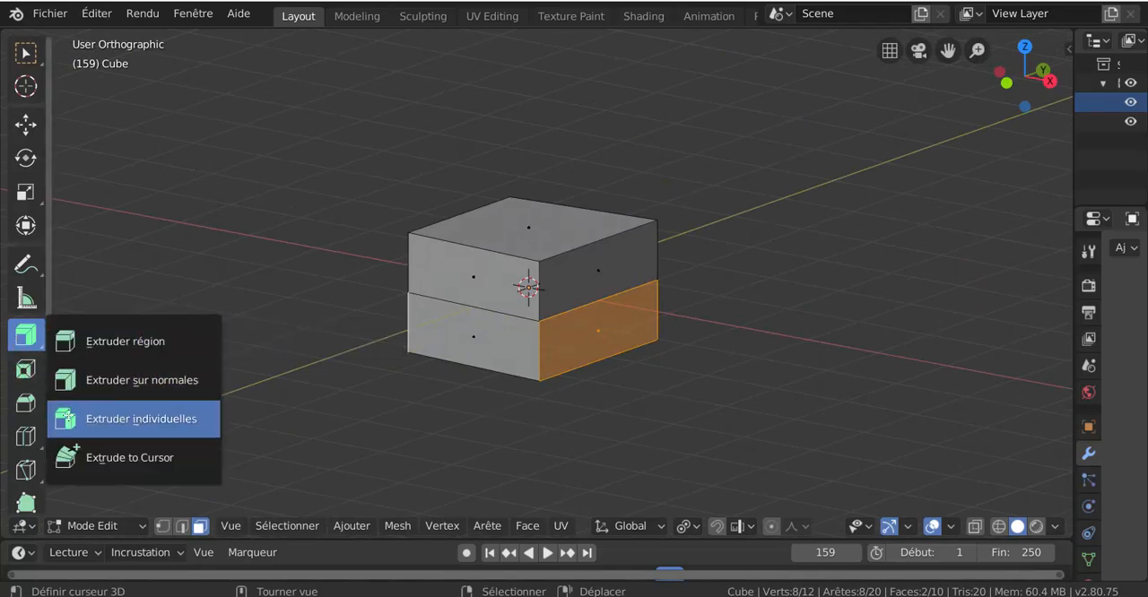
left_click(134, 419)
left_click_drag(508, 425, 556, 459)
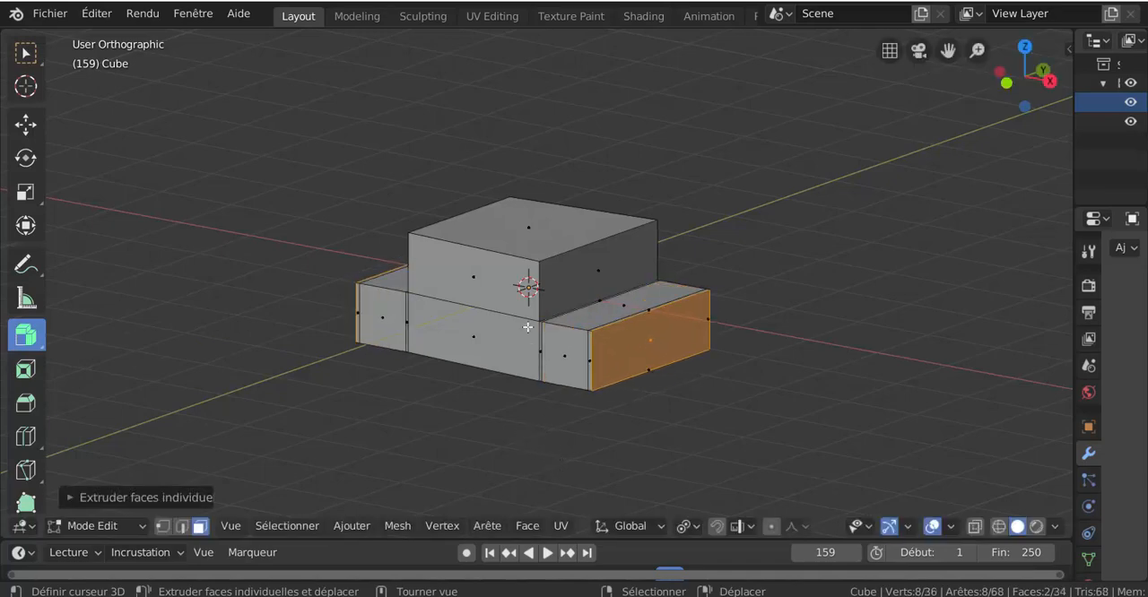
Lower the roof face along Z and scale it down to slope the sides of the cabin.
left_click(527, 245)
key("g")
key("z")
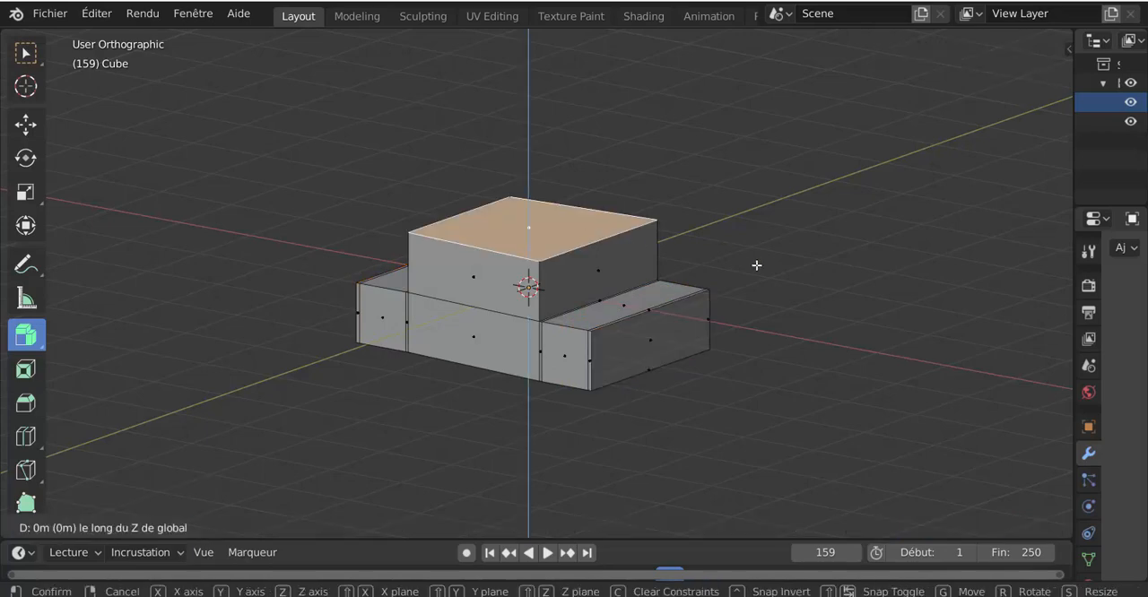
left_click(754, 296)
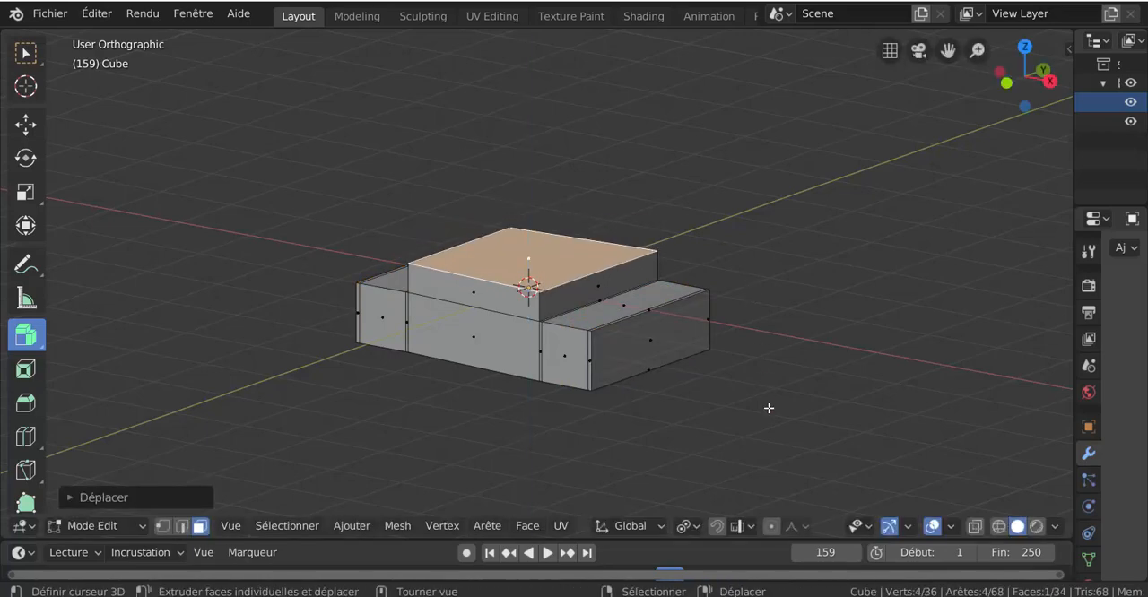
key("s")
left_click(685, 324)
Move the negative-X end face farther outward along the X axis to lengthen the car's nose.
middle_click_drag(684, 325, 863, 360)
left_click(468, 356)
middle_click_drag(624, 381, 617, 424)
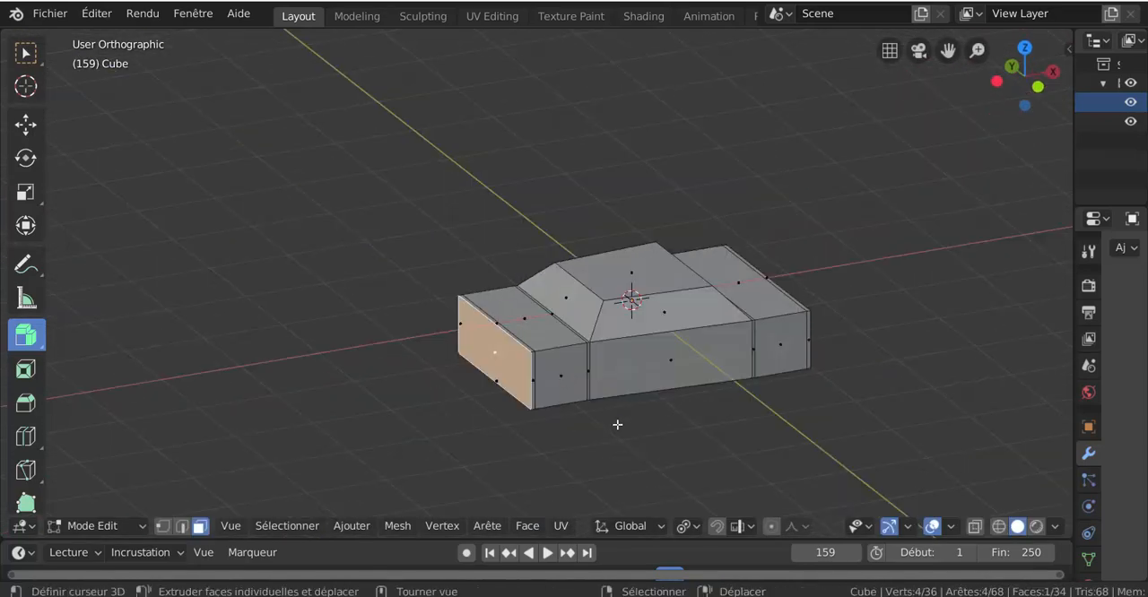
key("g")
key("x")
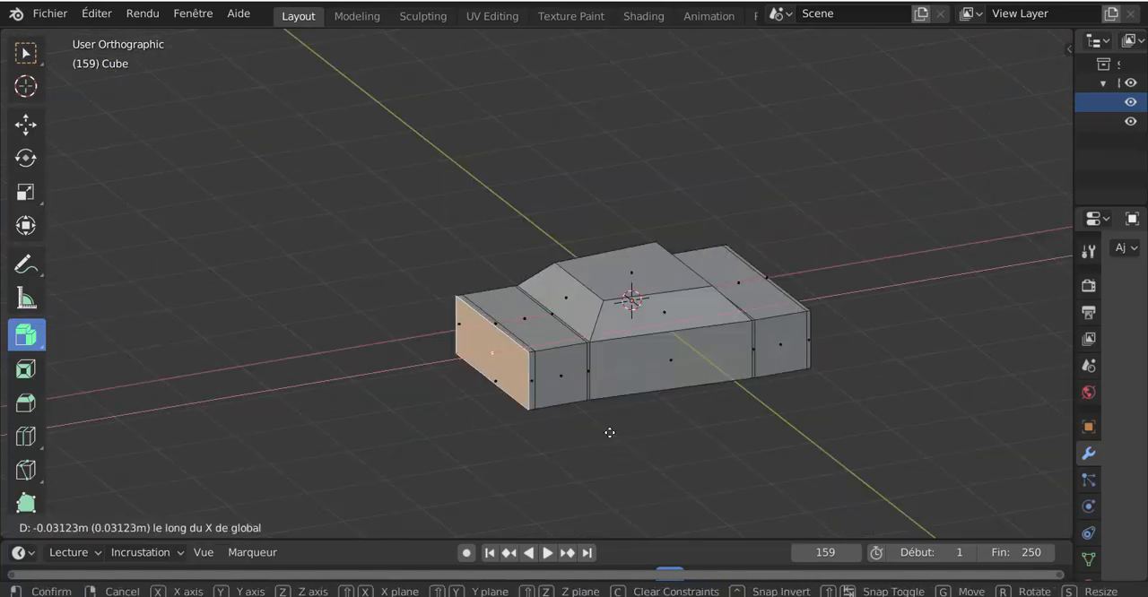
left_click(594, 437)
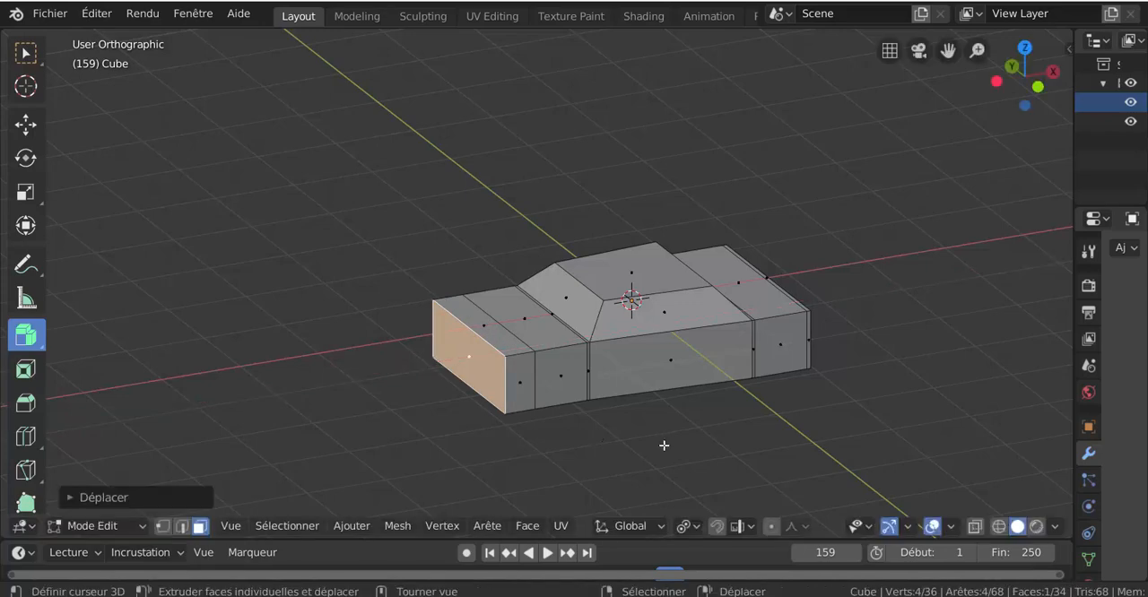
key("s")
key("x")
key("Escape")
Taper the nose by scaling its end face to about 0.45 along the Y axis.
key("s")
key("y")
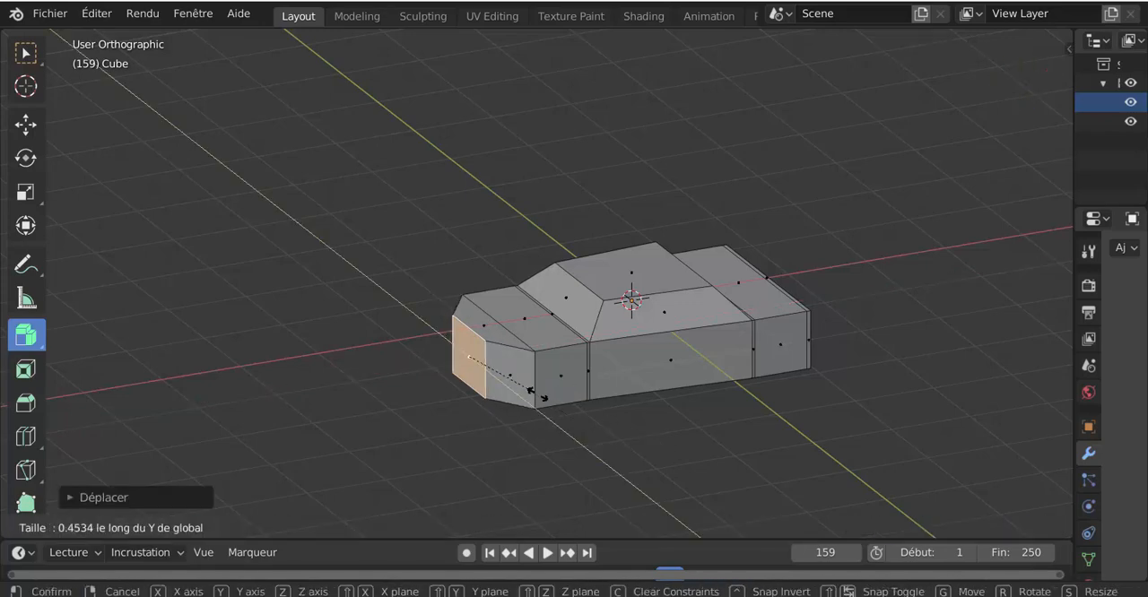
left_click(537, 395)
Lower the top edge of the nose's end face along the Z axis to slope the hood.
left_click(182, 527)
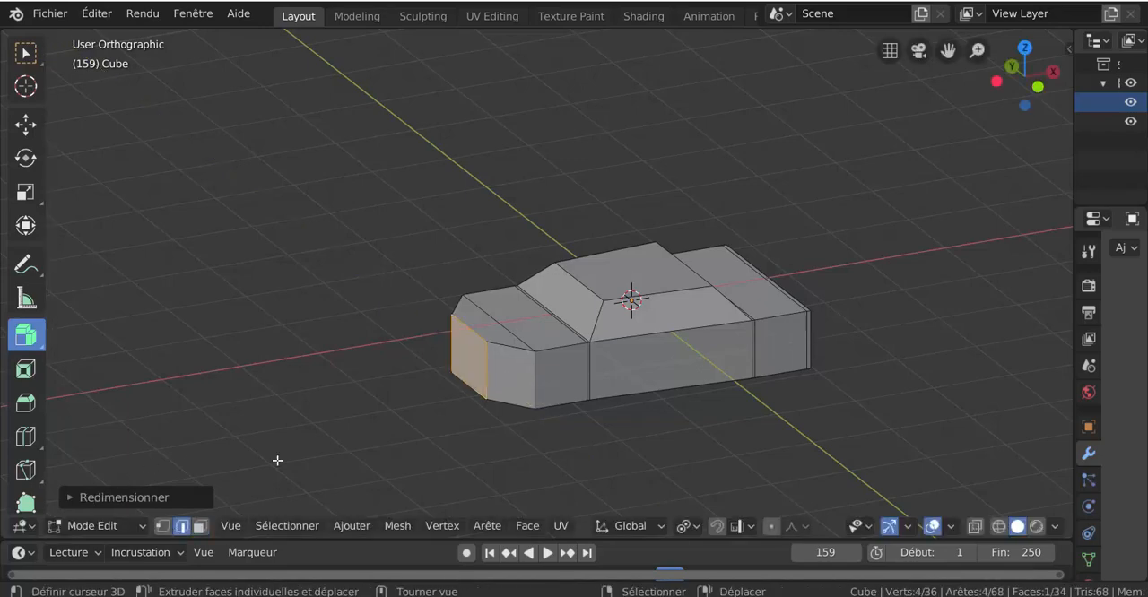
left_click(475, 334)
key("g")
key("z")
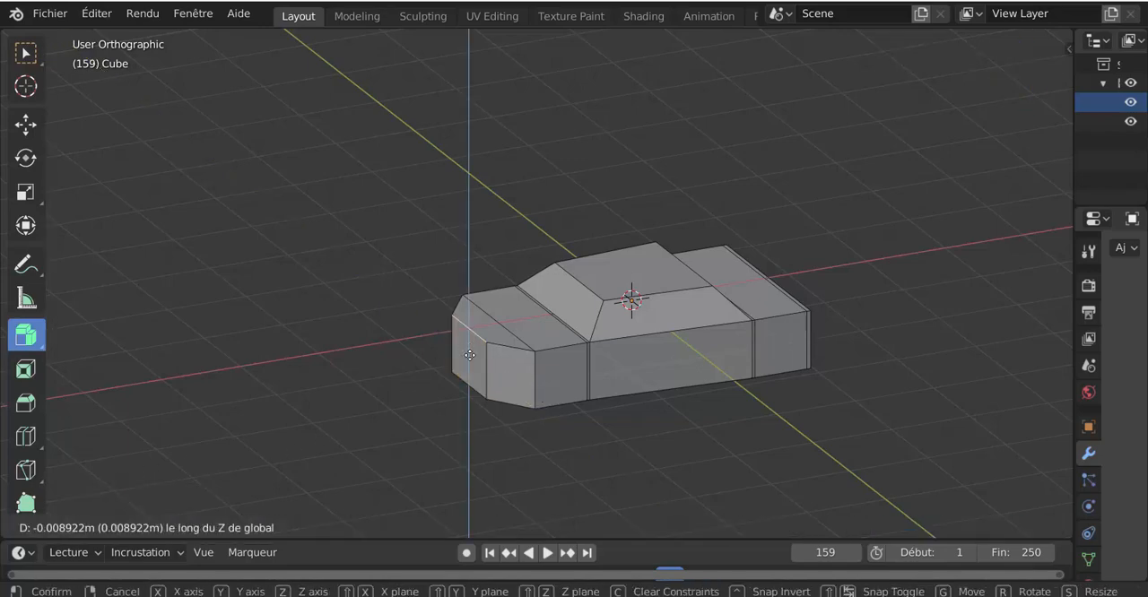
left_click(533, 374)
Add a centred lengthwise loop cut through the car body and rip the mesh apart along it without displacement.
middle_click_drag(640, 384, 609, 342)
key("ctrl+r")
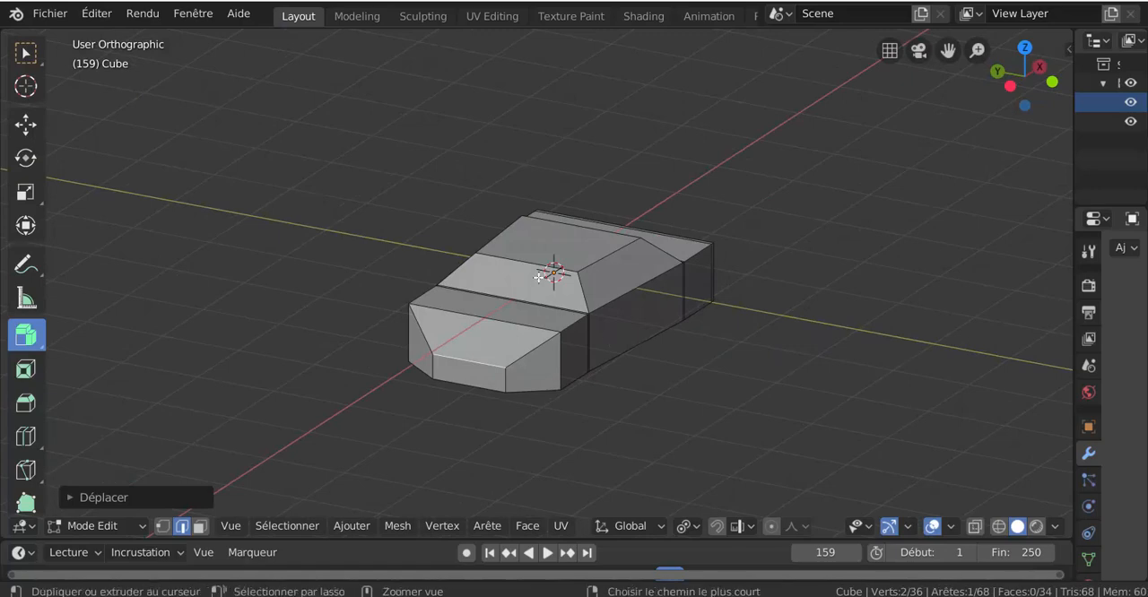
left_click(533, 277)
left_click(539, 278)
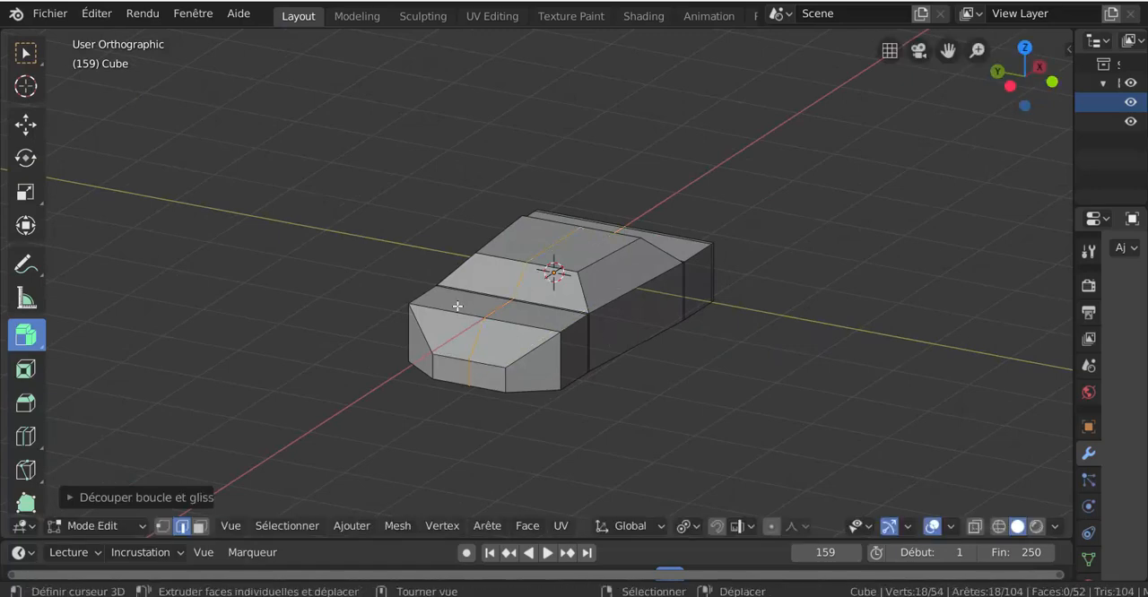
key("v")
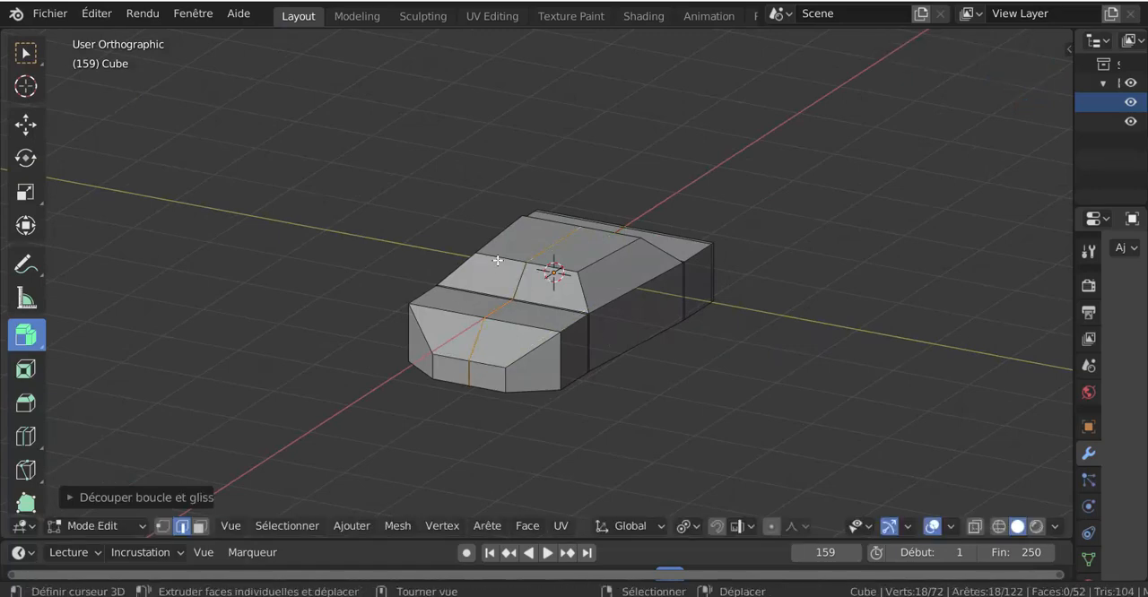
right_click(498, 261)
Select all geometry linked to the car's positive-Y half and delete it.
right_click(503, 252)
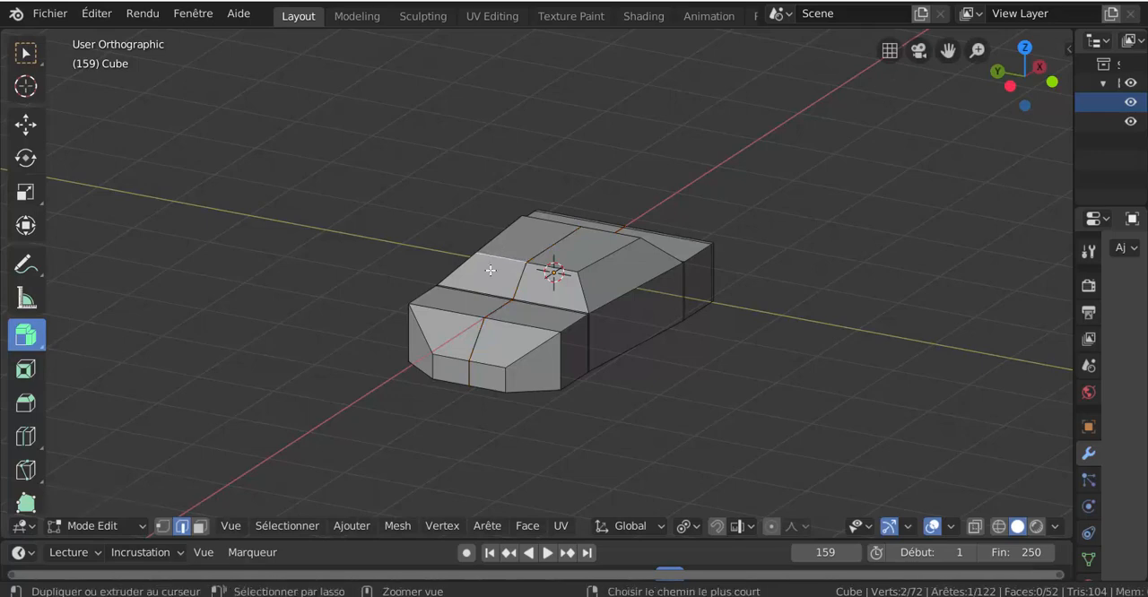
key("ctrl+l")
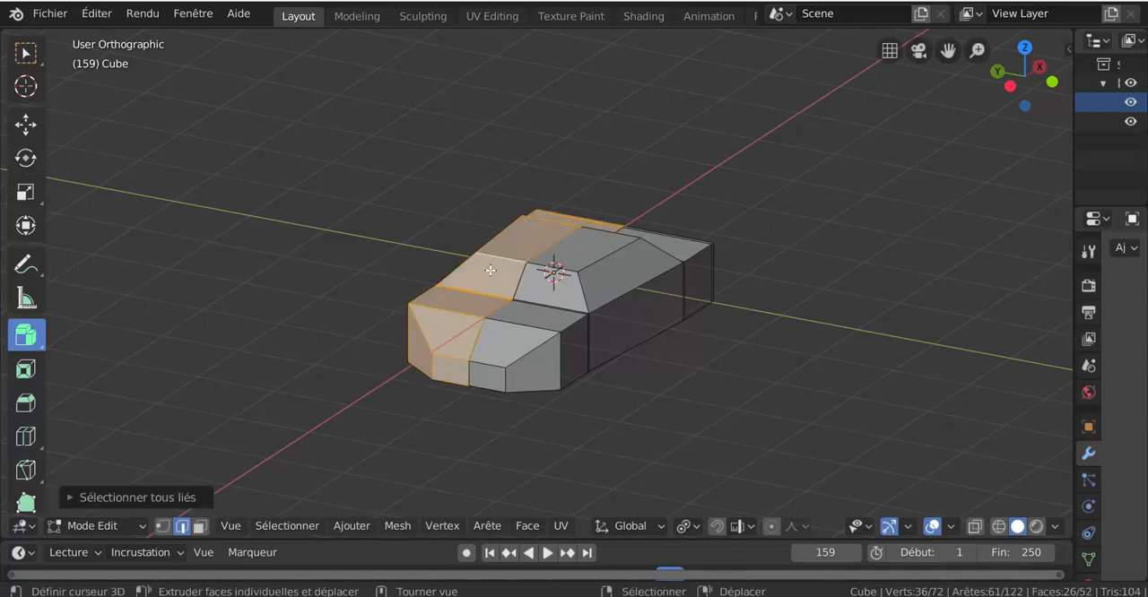
key("x")
left_click(487, 270)
middle_click_drag(487, 270, 661, 310)
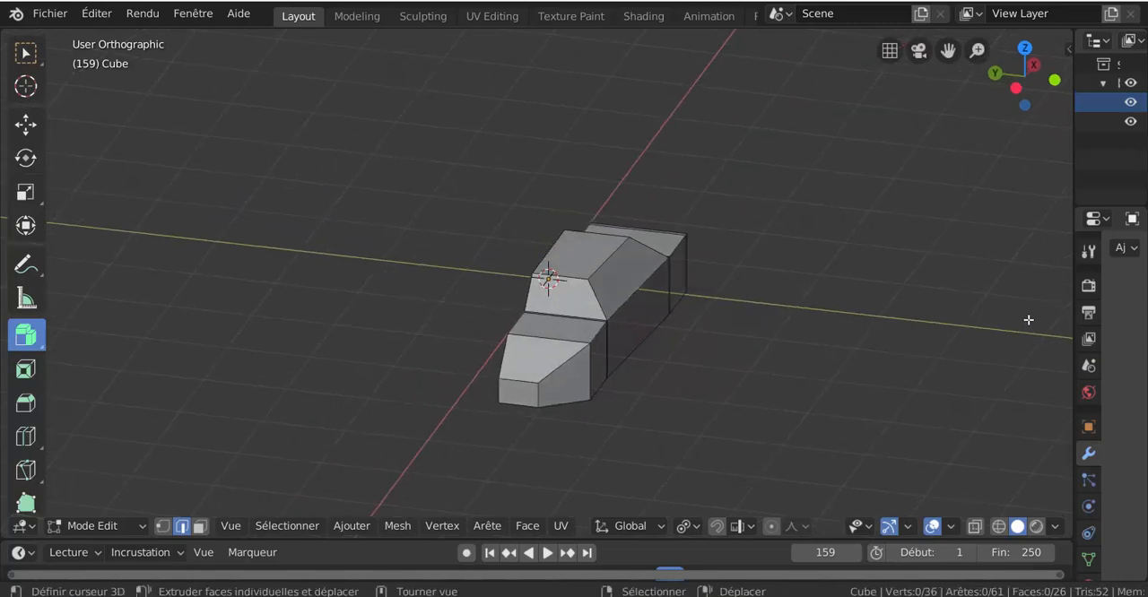
Add a Mirror modifier to the half body, with the X axis turned off and the Y axis turned on.
left_click_drag(1073, 299, 853, 269)
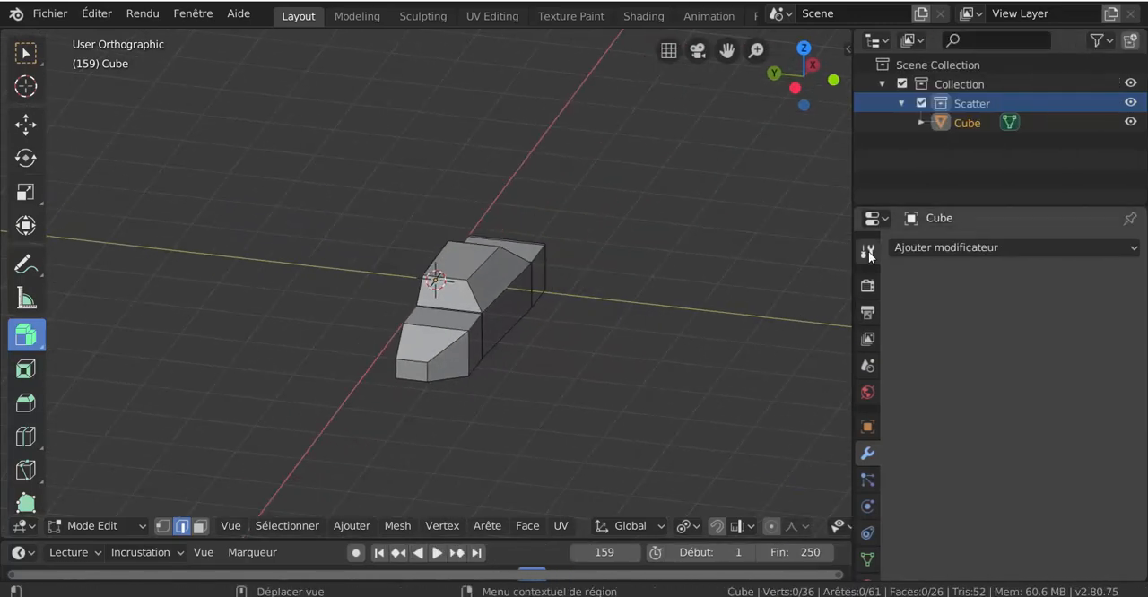
left_click(968, 254)
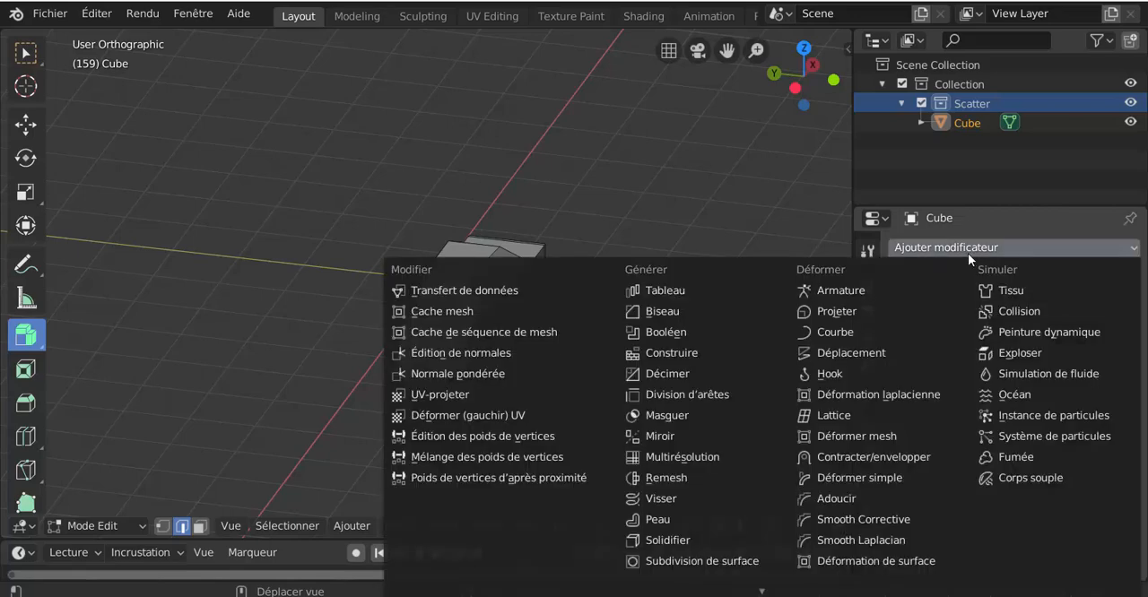
left_click(660, 435)
left_click(902, 351)
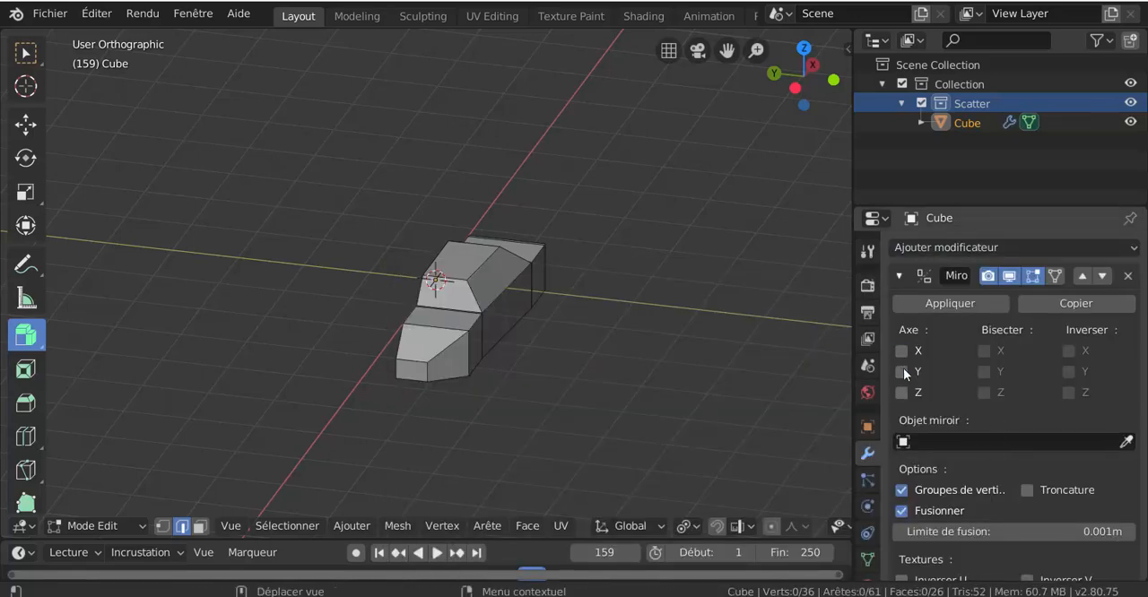
left_click(902, 371)
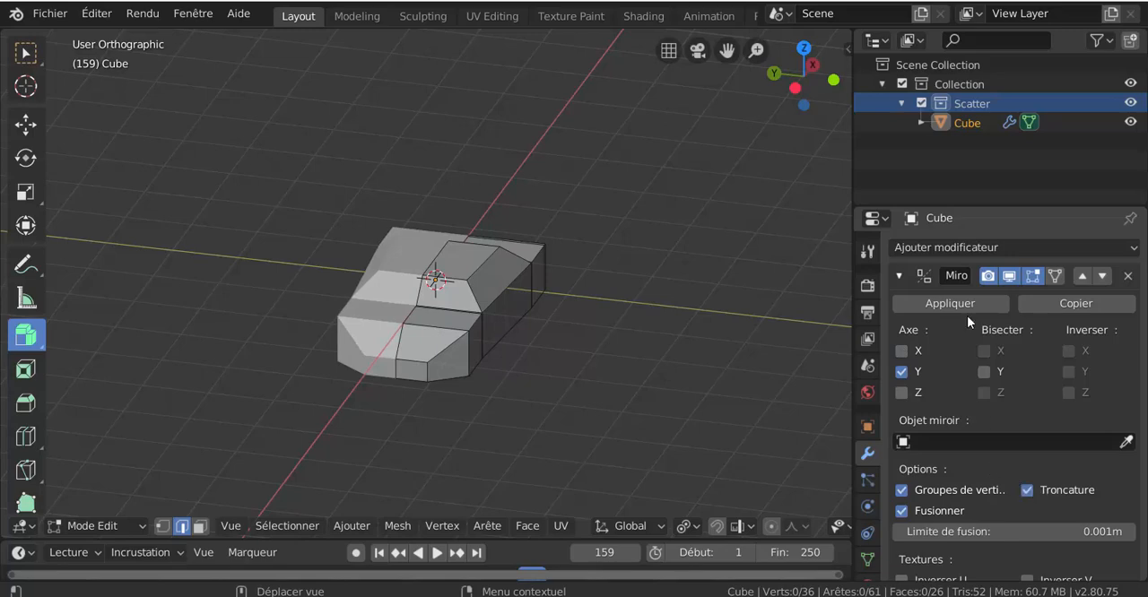
Add a Subdivision Surface modifier to the car body and set its viewport subdivisions to 2.
left_click(987, 247)
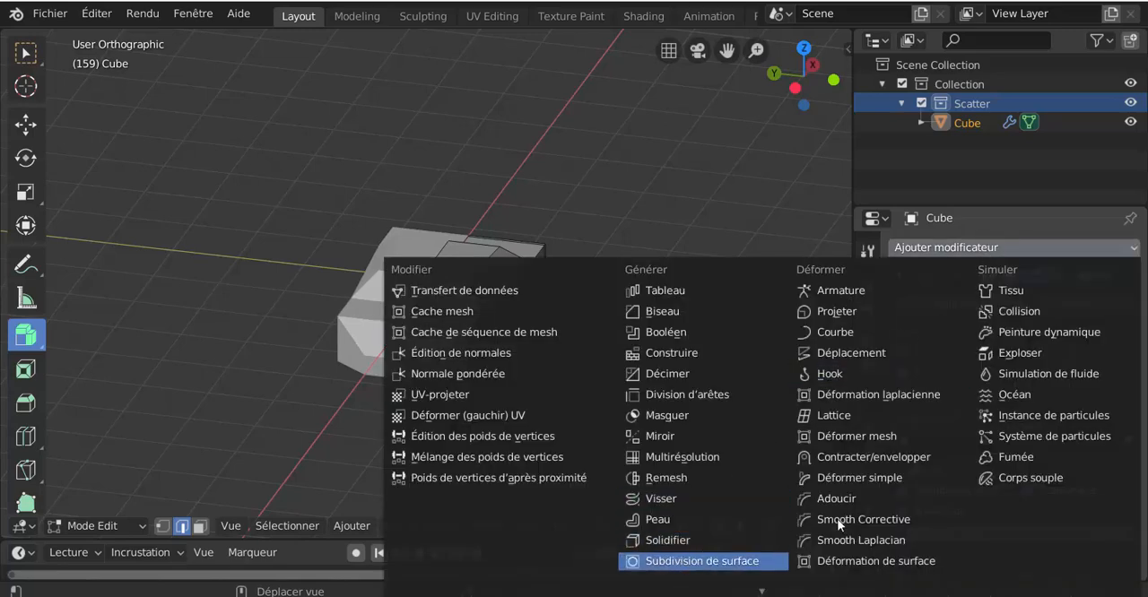
left_click(702, 561)
scroll(988, 492, "down", 3)
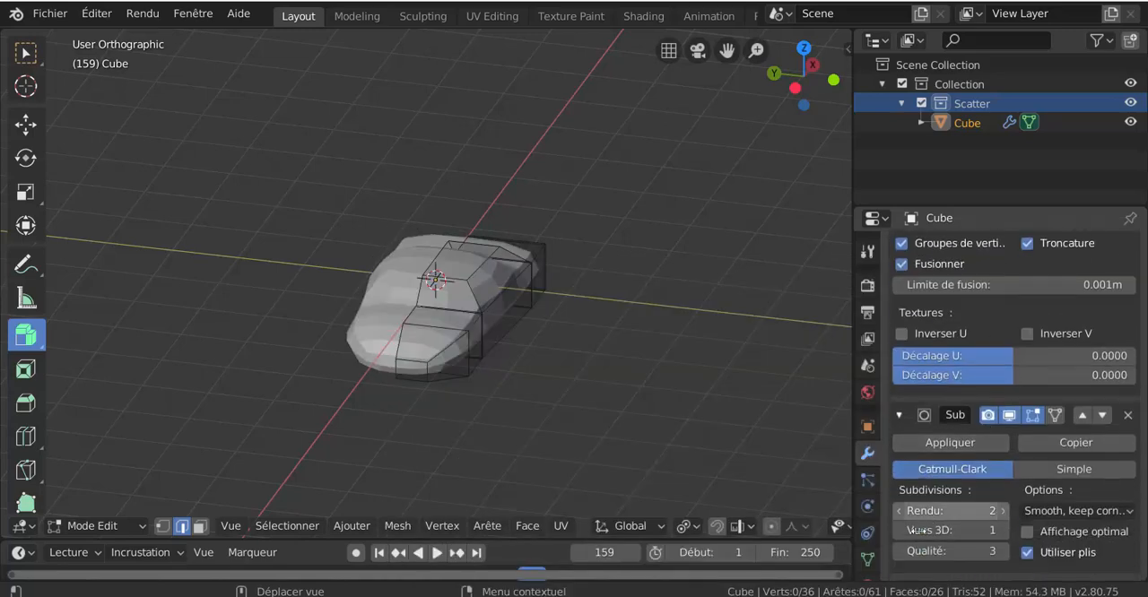
left_click(1003, 530)
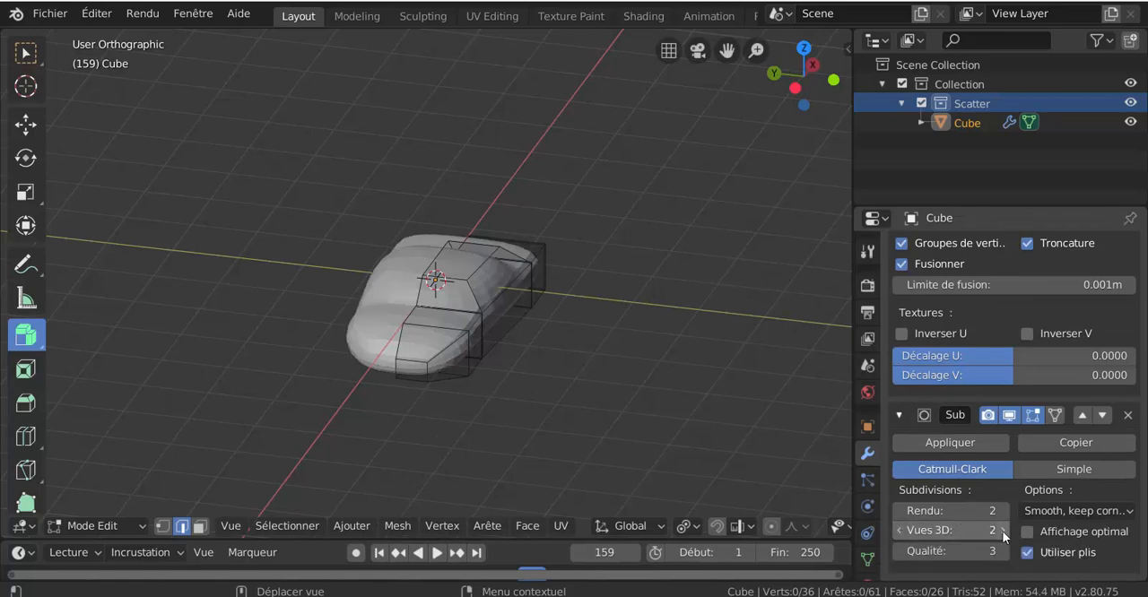
Set the Subdivision Surface modifier's viewport subdivisions to 3 and its quality to 1.
left_click(1003, 530)
left_click(900, 550)
left_click(900, 551)
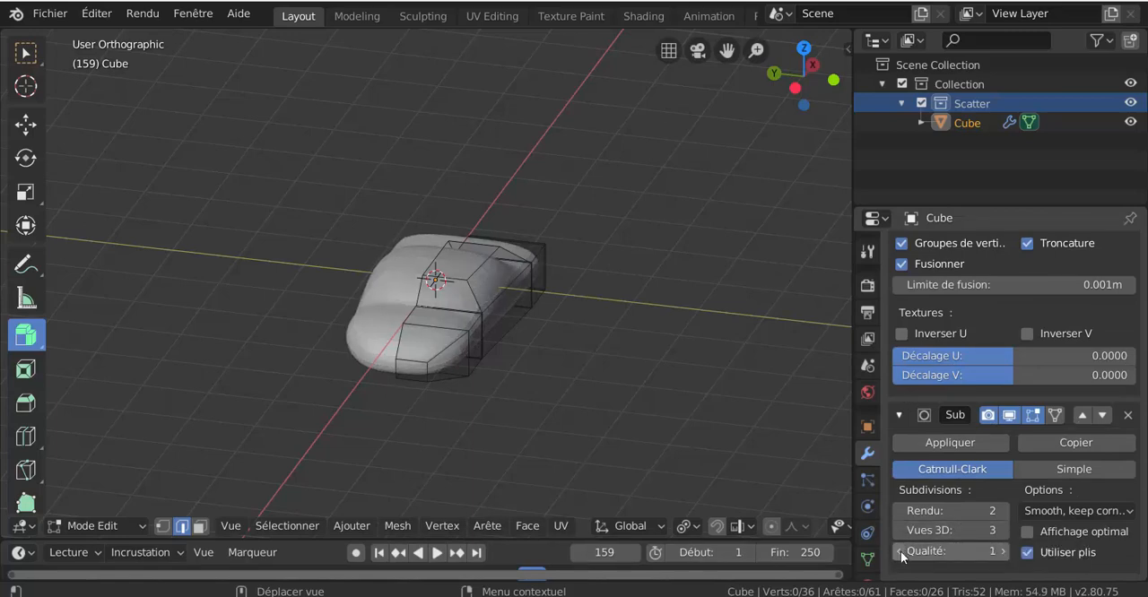
Add a lengthwise loop cut through the half body and slide it about 0.57 towards the car's outer side.
scroll(605, 398, "up", 3)
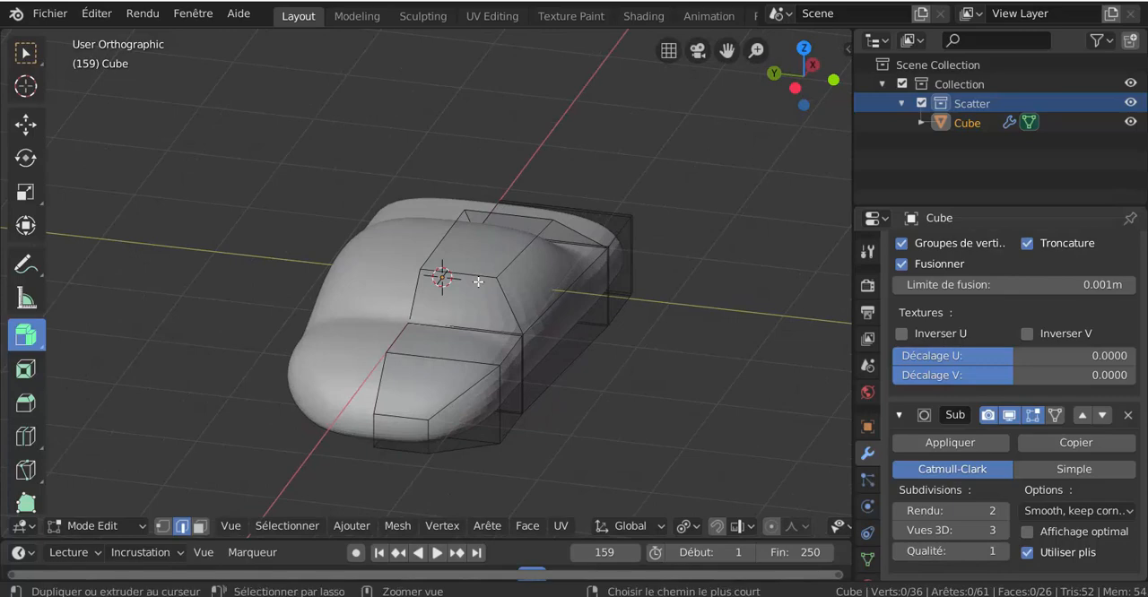
key("ctrl+r")
left_click(480, 280)
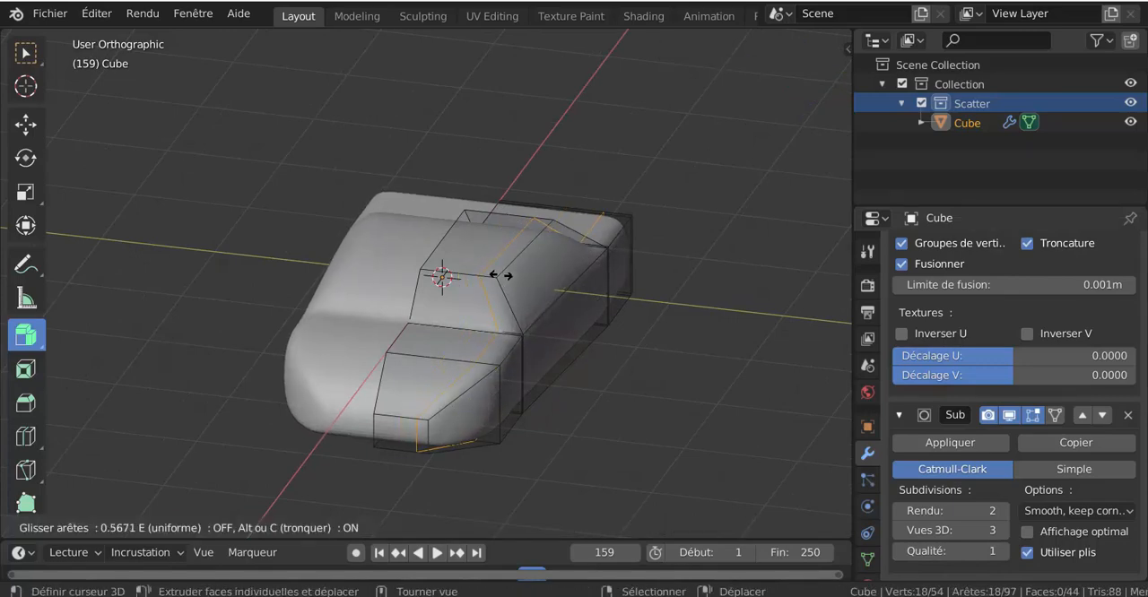
left_click(494, 274)
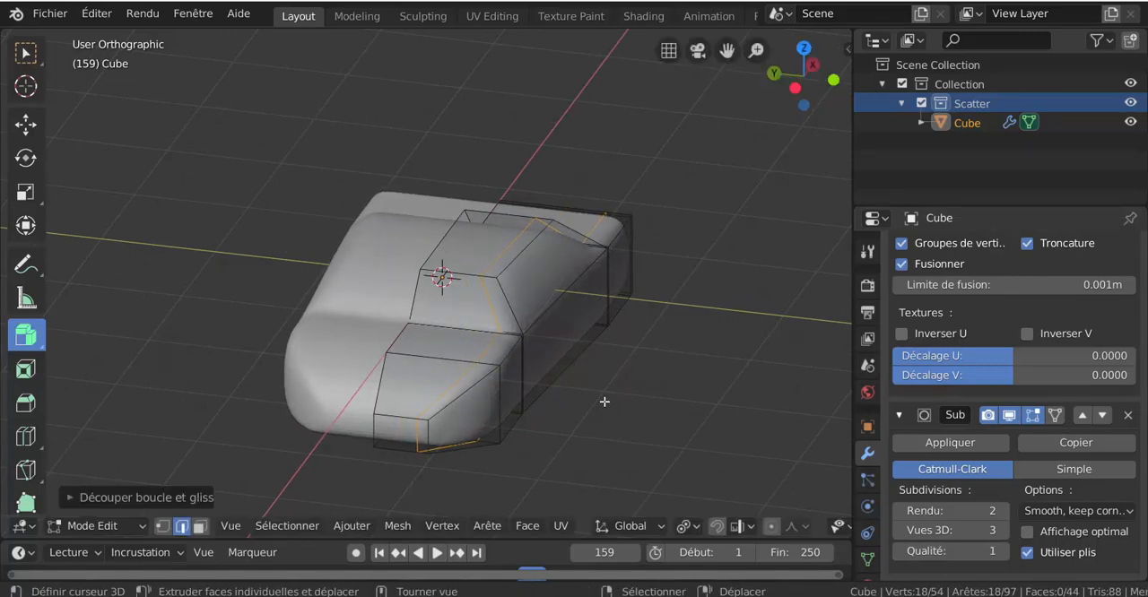
Select the outer side faces at the front and rear wheel positions and move them outward about 0.15 m along Y.
middle_click_drag(605, 400, 587, 350)
left_click(199, 527)
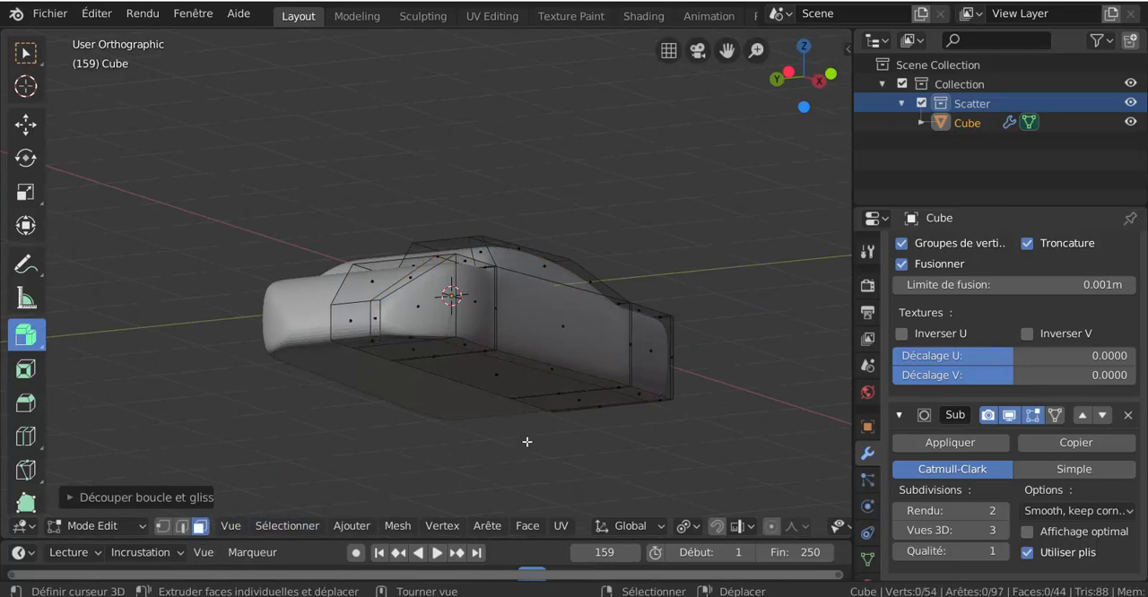
middle_click_drag(526, 440, 512, 356)
left_click(508, 357)
left_click(633, 322, "shift")
scroll(603, 386, "down", 2)
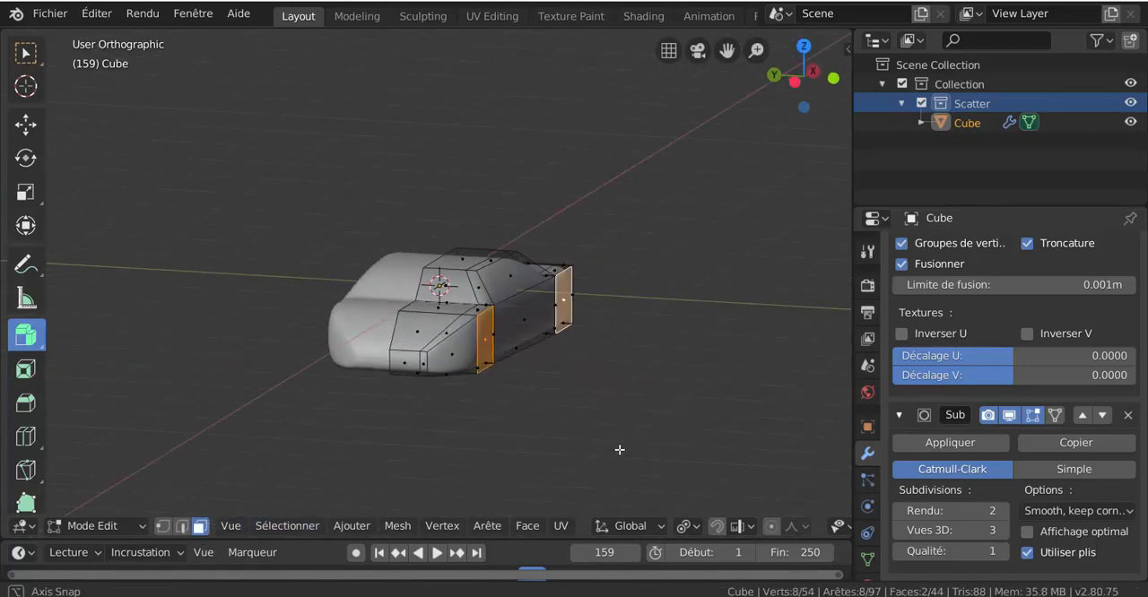
key("g")
key("y")
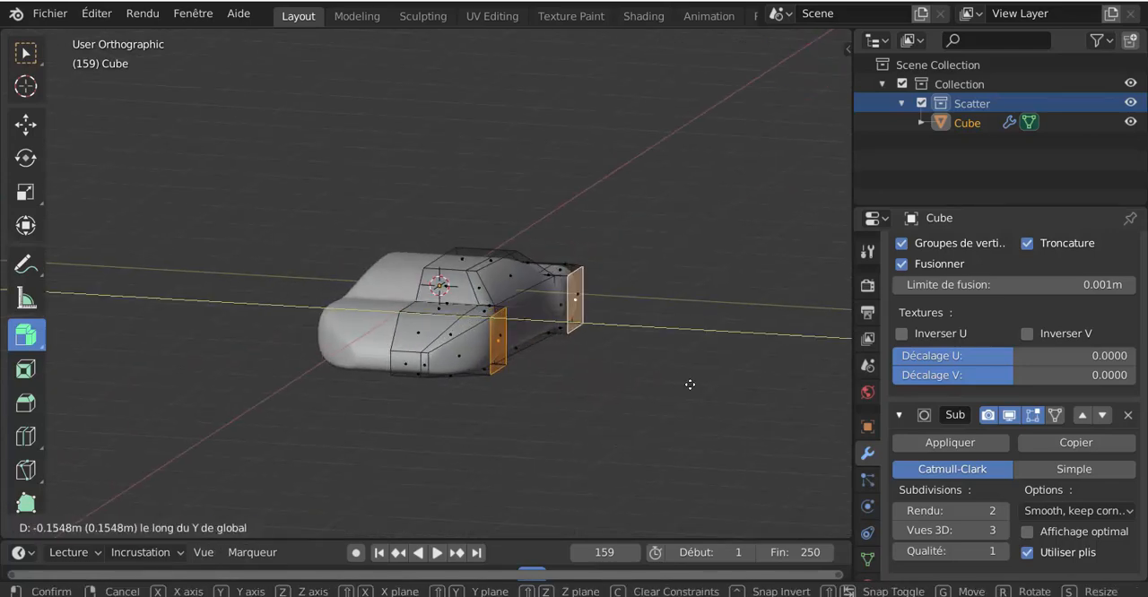
left_click(690, 385)
Add the underside faces beneath both wheel positions to the selection and delete the faces to open the wheel arches.
middle_click_drag(673, 328, 664, 251)
right_click(485, 294, "shift")
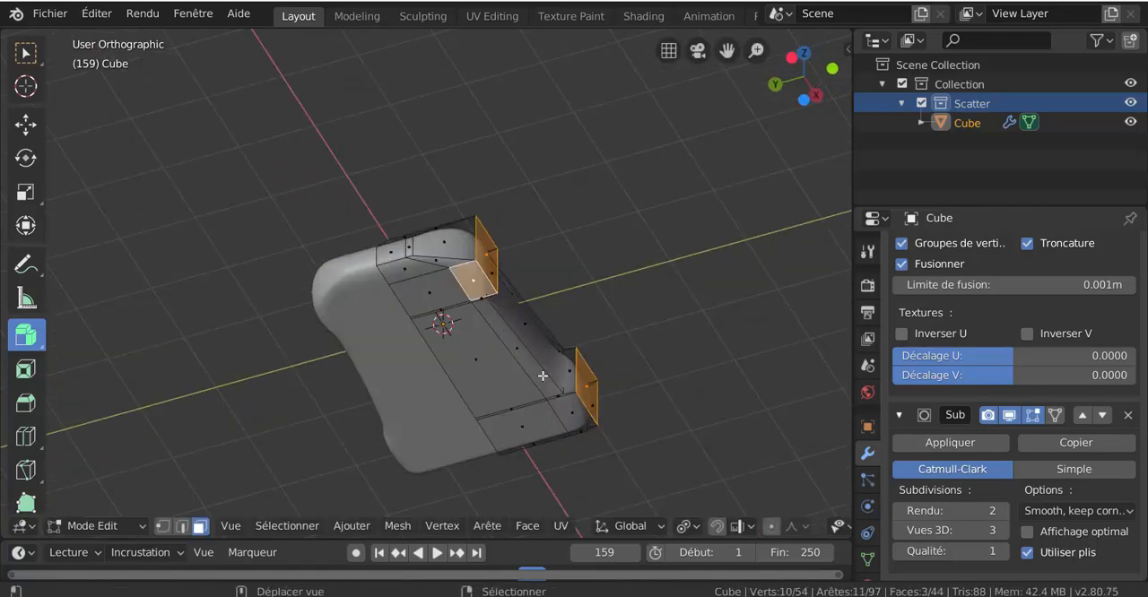
right_click(573, 407, "shift")
middle_click_drag(606, 359, 615, 448)
key("x")
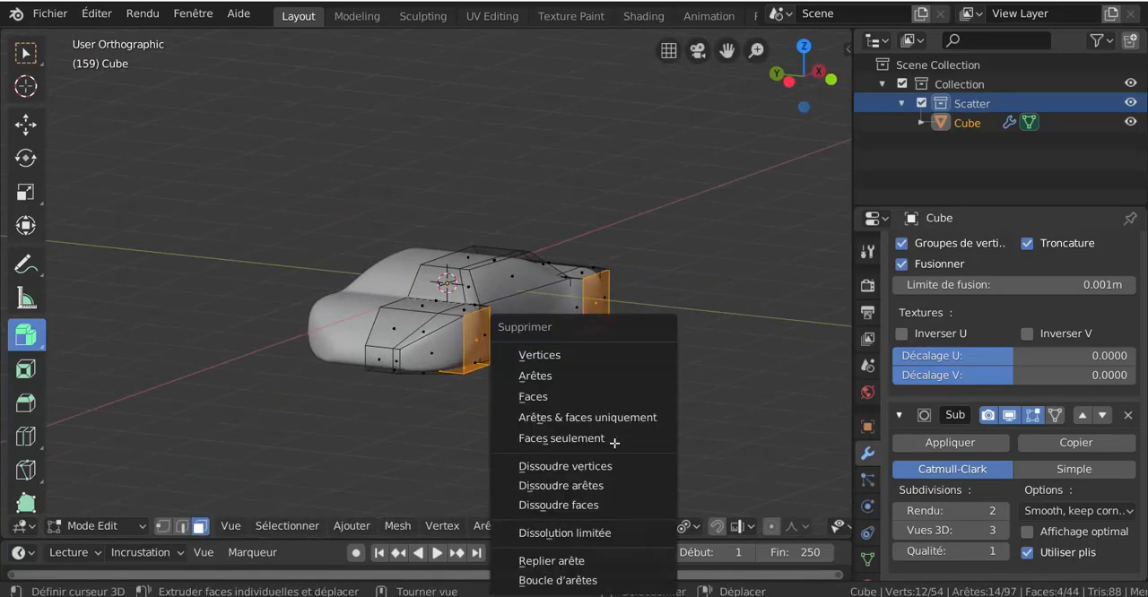
left_click(588, 397)
Select the two crosswise edges at the rear of the roof and move them along X towards the front of the car.
scroll(640, 398, "up", 6)
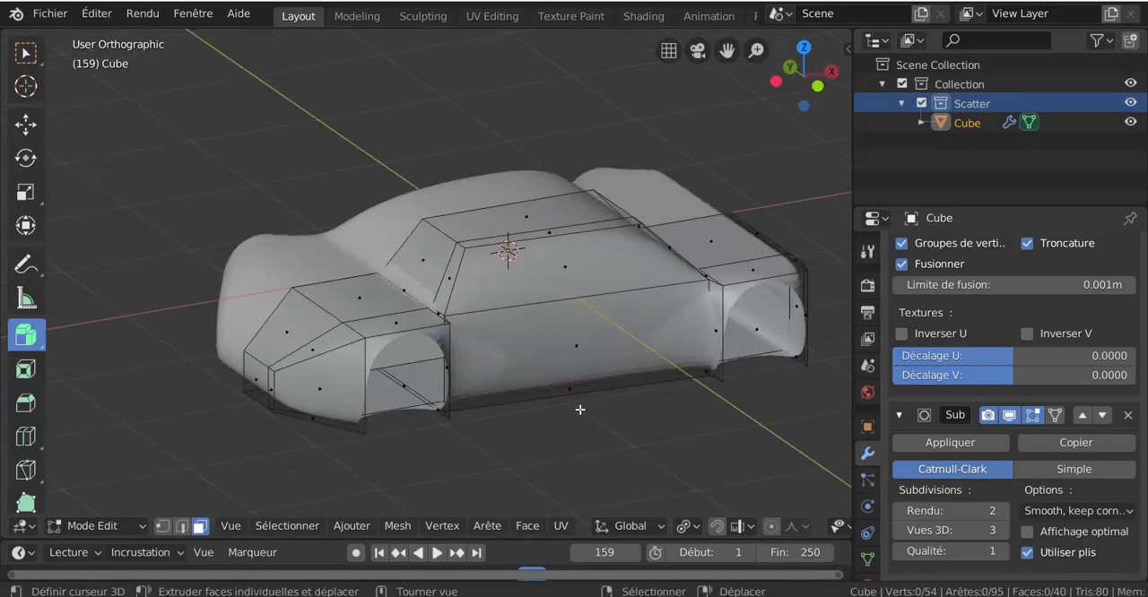
middle_click_drag(584, 410, 413, 420)
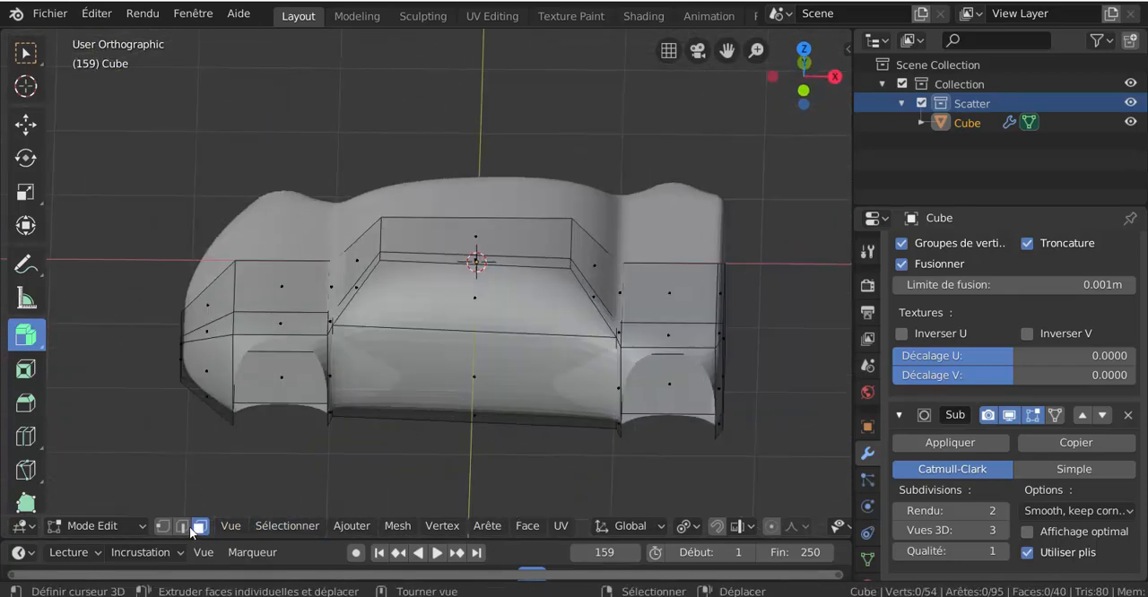
right_click(571, 243)
right_click(569, 262, "shift")
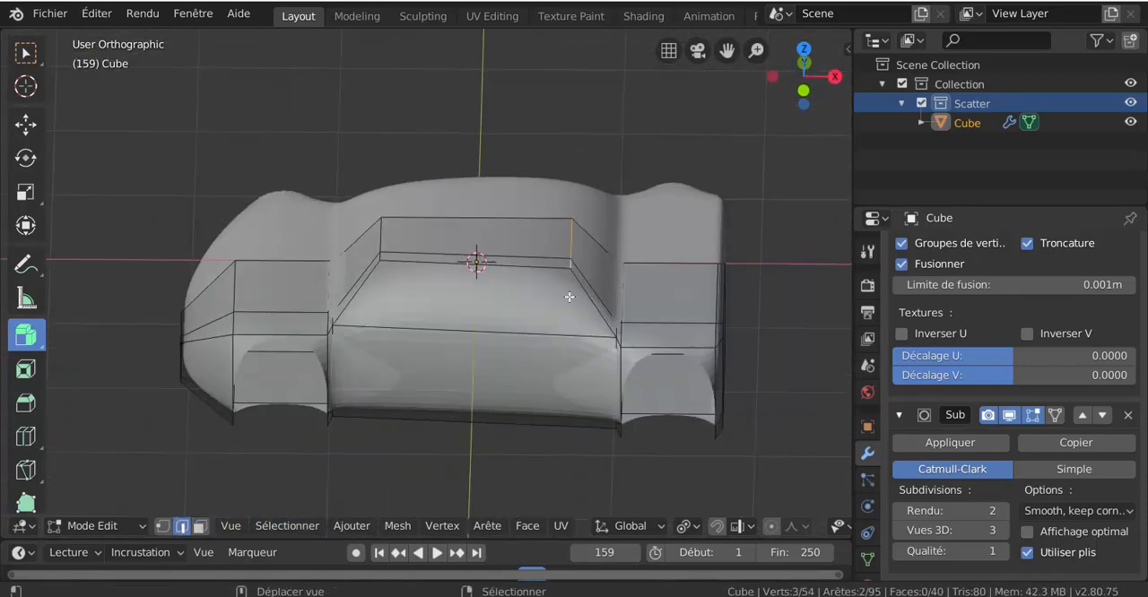
key("g")
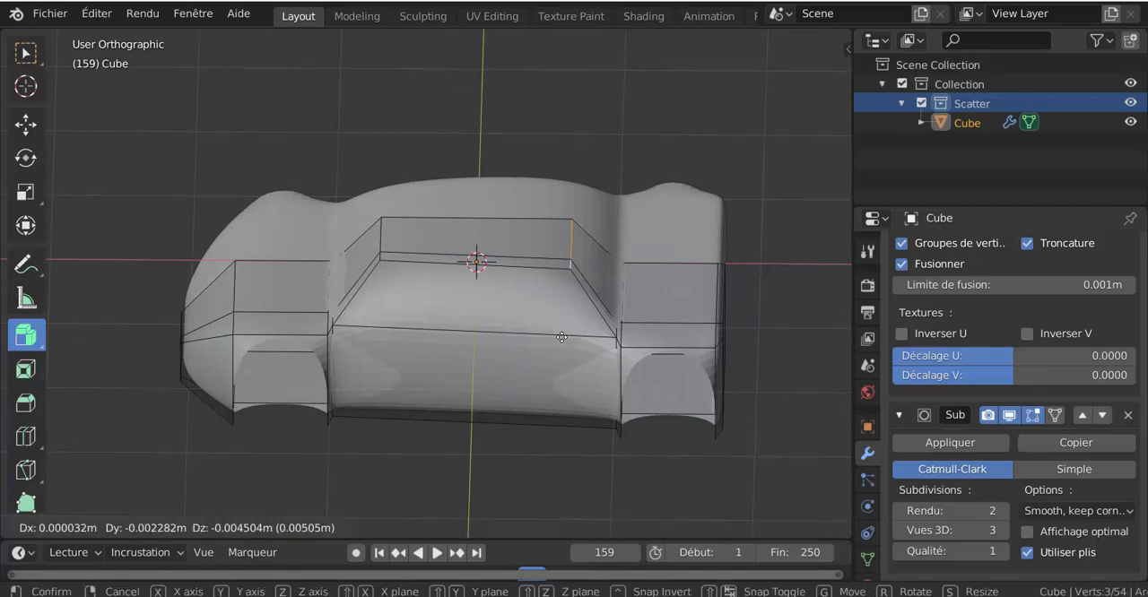
key("x")
left_click(493, 343)
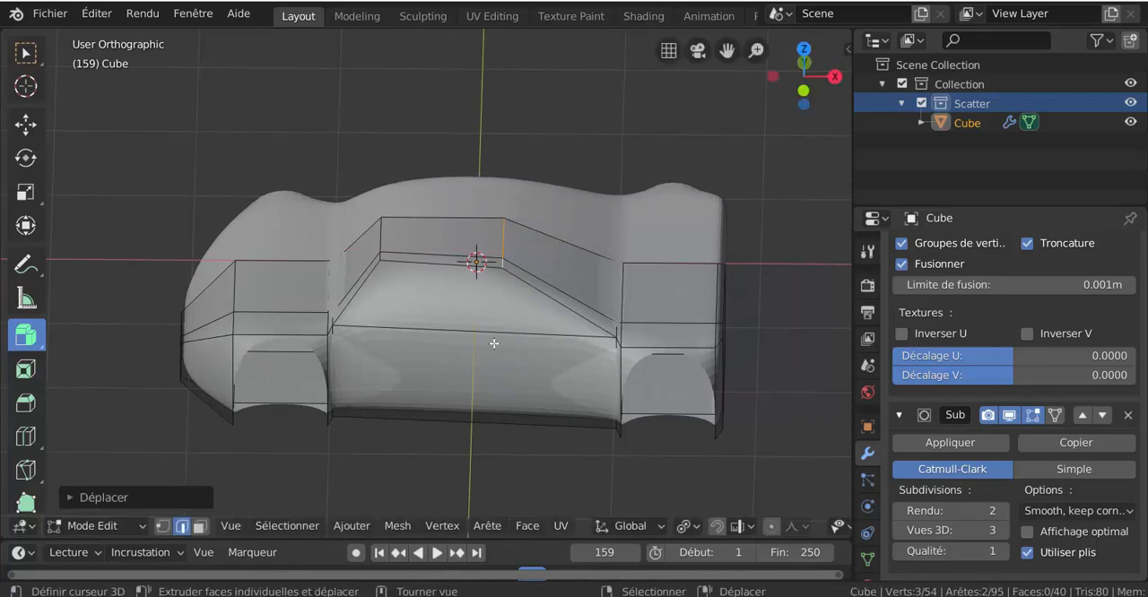
Extrude the inner top face of the rear deck upward to start a spoiler.
middle_click_drag(606, 340, 556, 329)
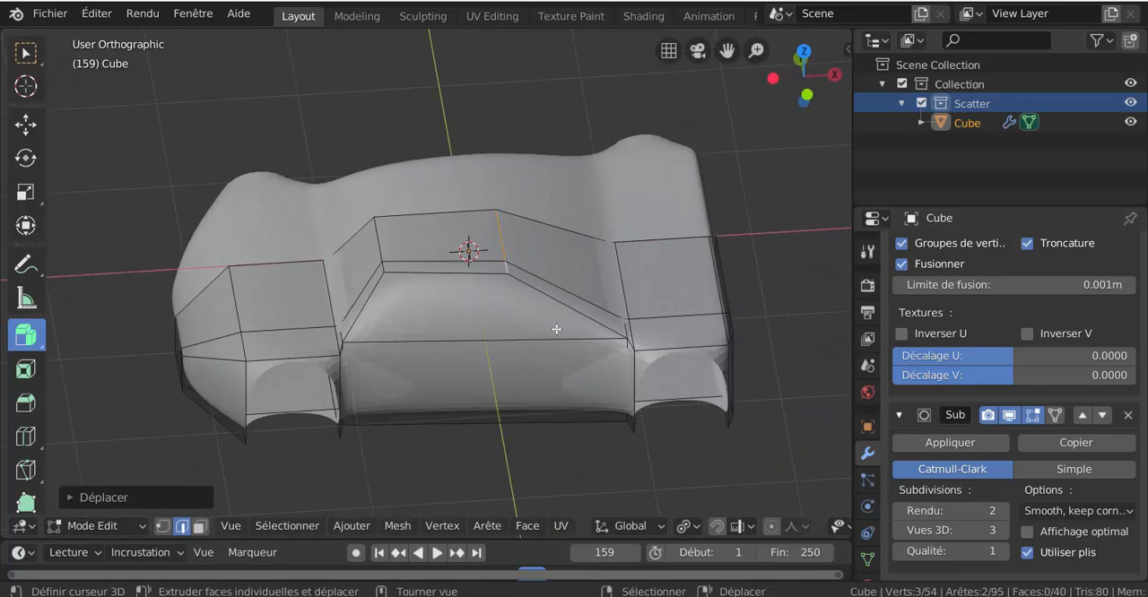
left_click(201, 526)
left_click(668, 281)
middle_click_drag(669, 281, 727, 440)
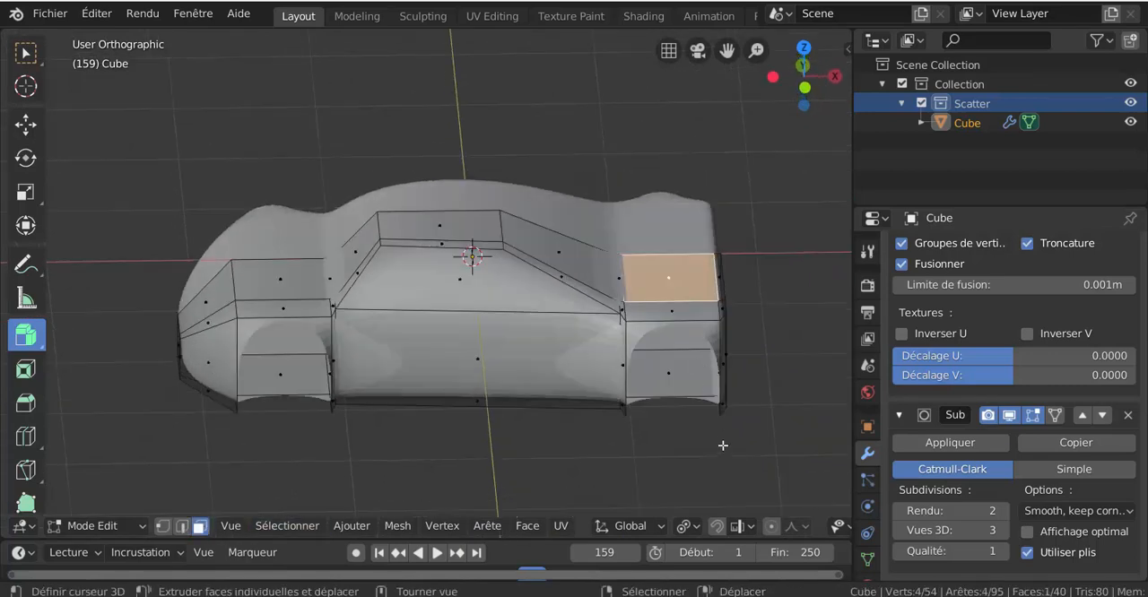
key("e")
left_click(724, 392)
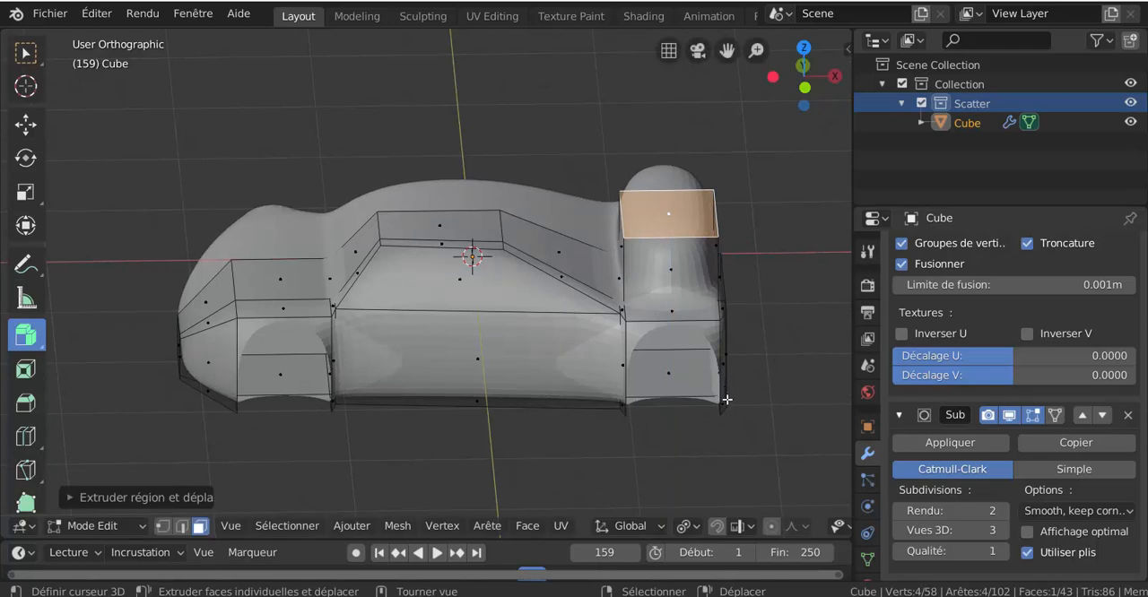
Scale the spoiler's extruded top face down along X to a narrow strip.
middle_click_drag(724, 392, 770, 398)
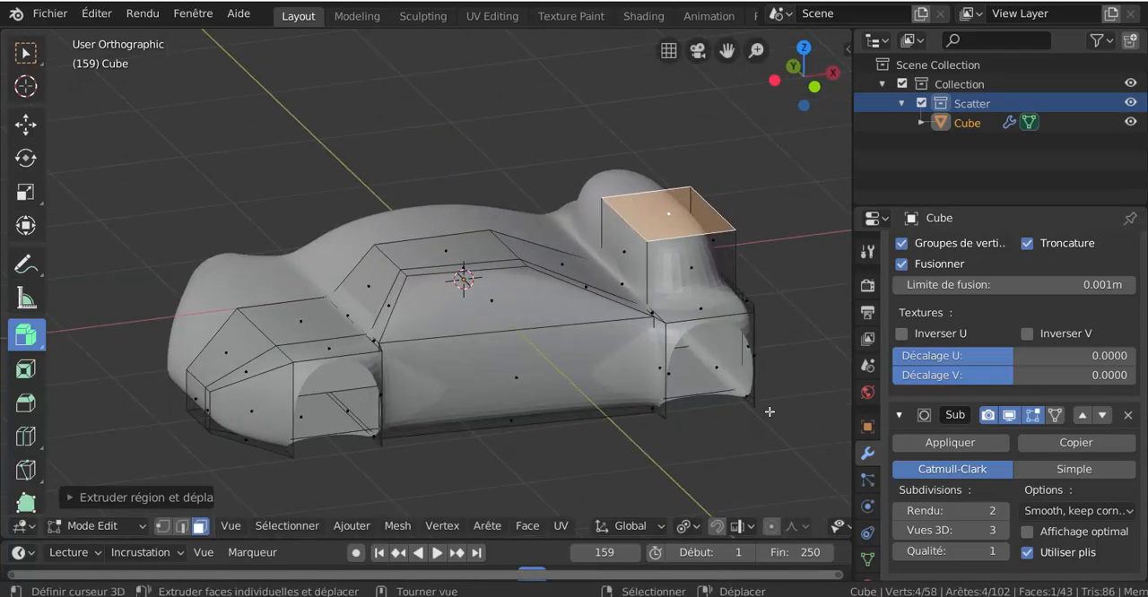
key("s")
key("x")
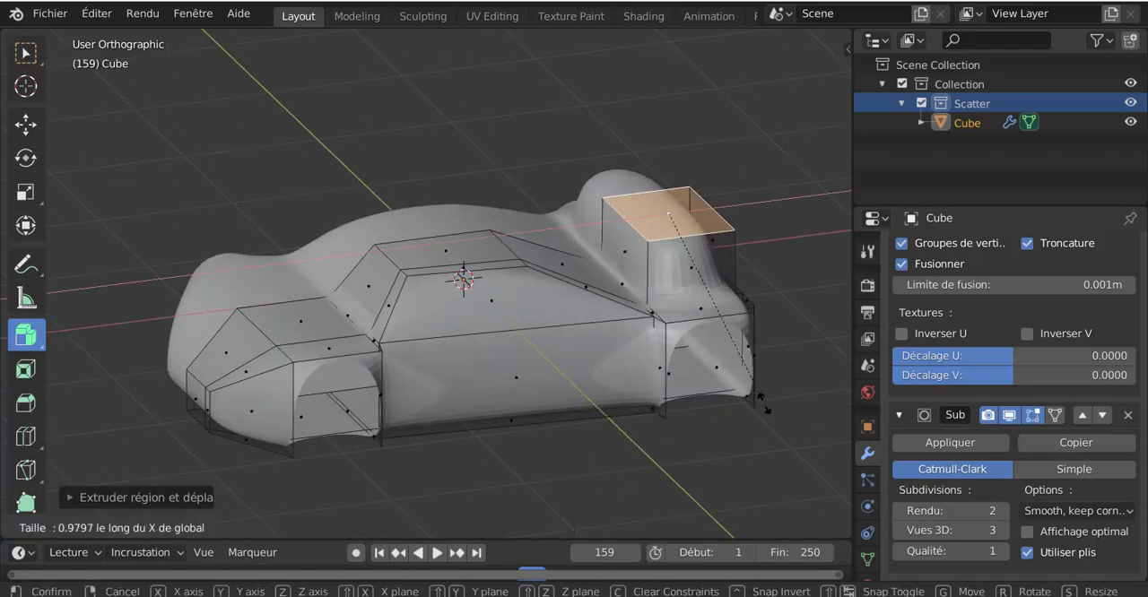
left_click(699, 381)
middle_click_drag(700, 381, 688, 373)
Move the spoiler's narrow top face about 0.47 m rearward along X.
scroll(688, 372, "down", 2)
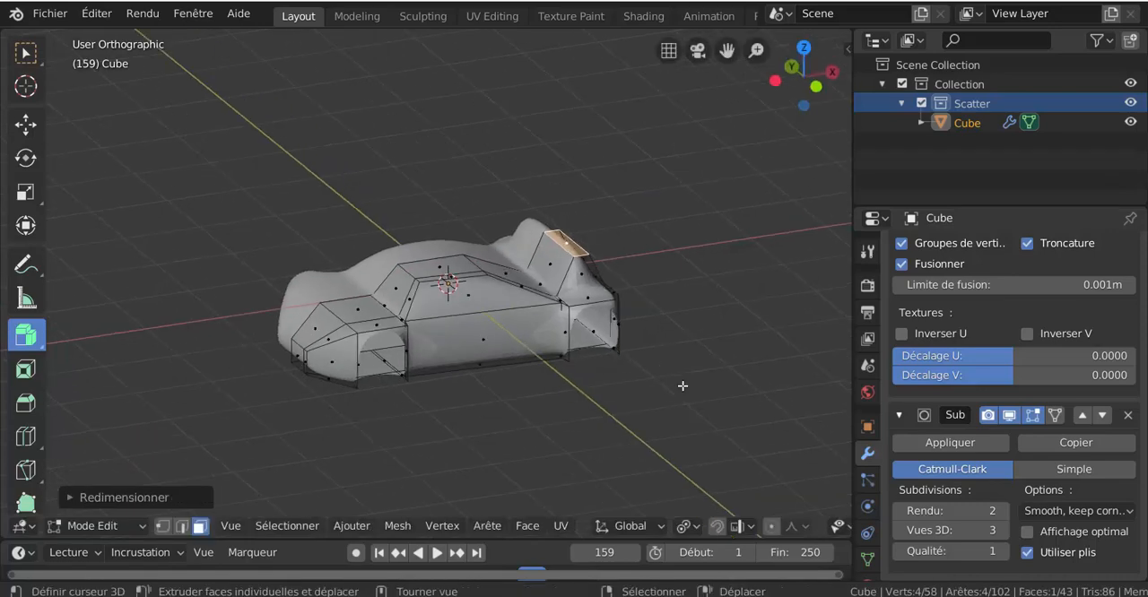
key("g")
key("x")
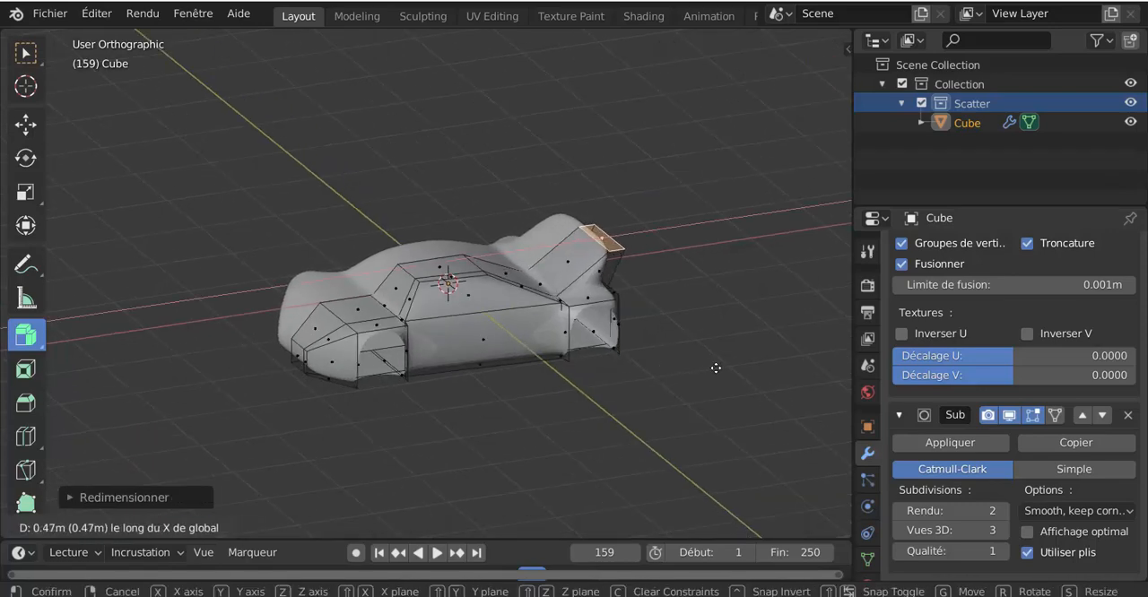
left_click(714, 370)
Select the spoiler's front and rear faces and inset them with the Boundary option off.
scroll(646, 394, "up", 4)
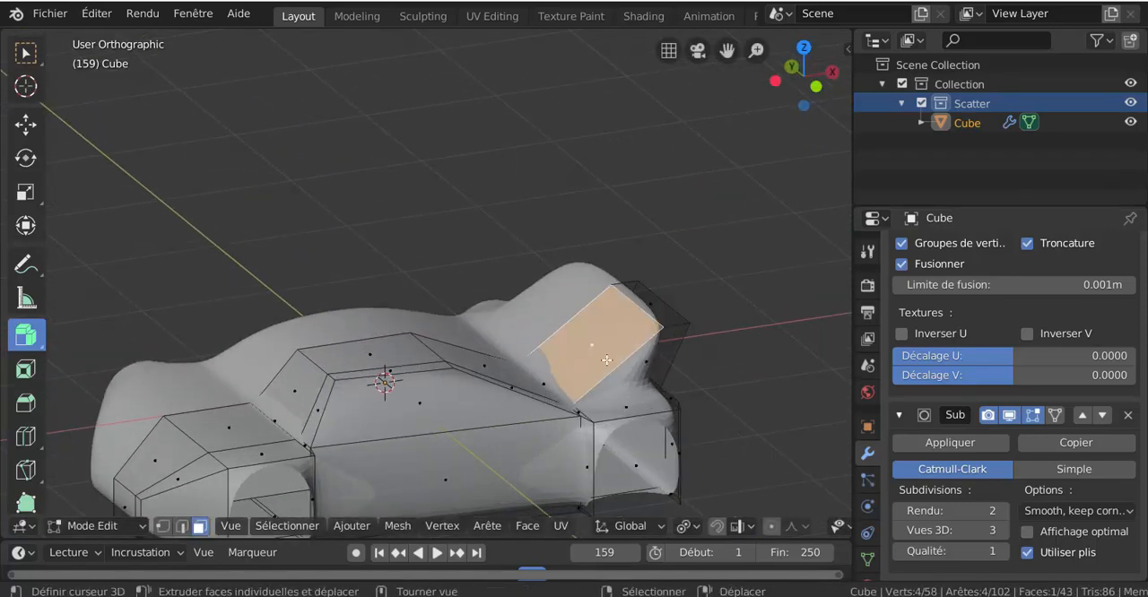
middle_click_drag(610, 368, 693, 410)
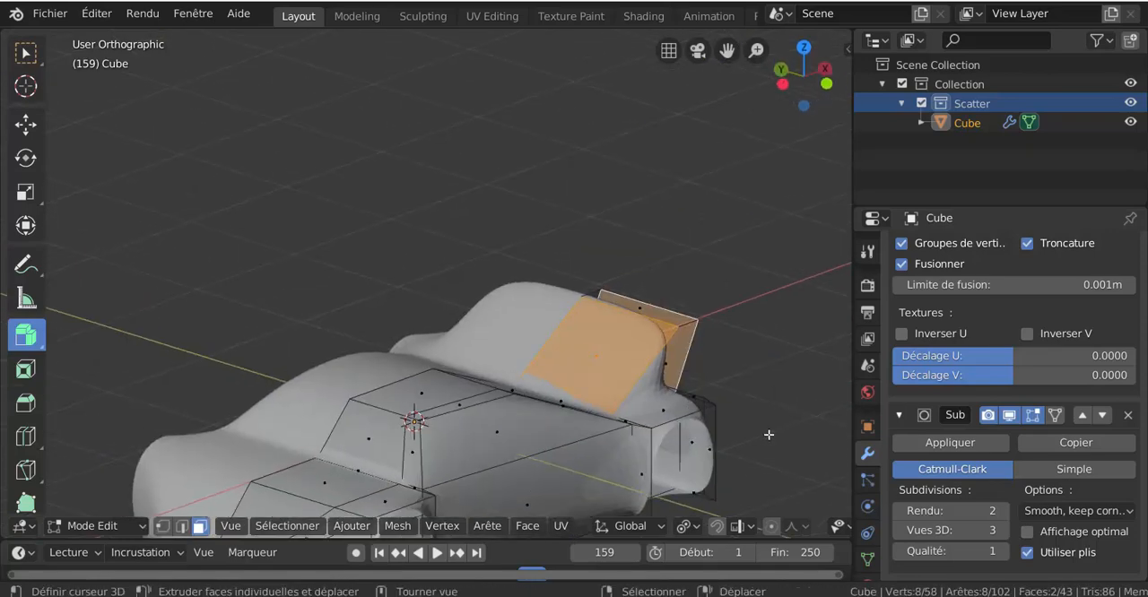
key("i")
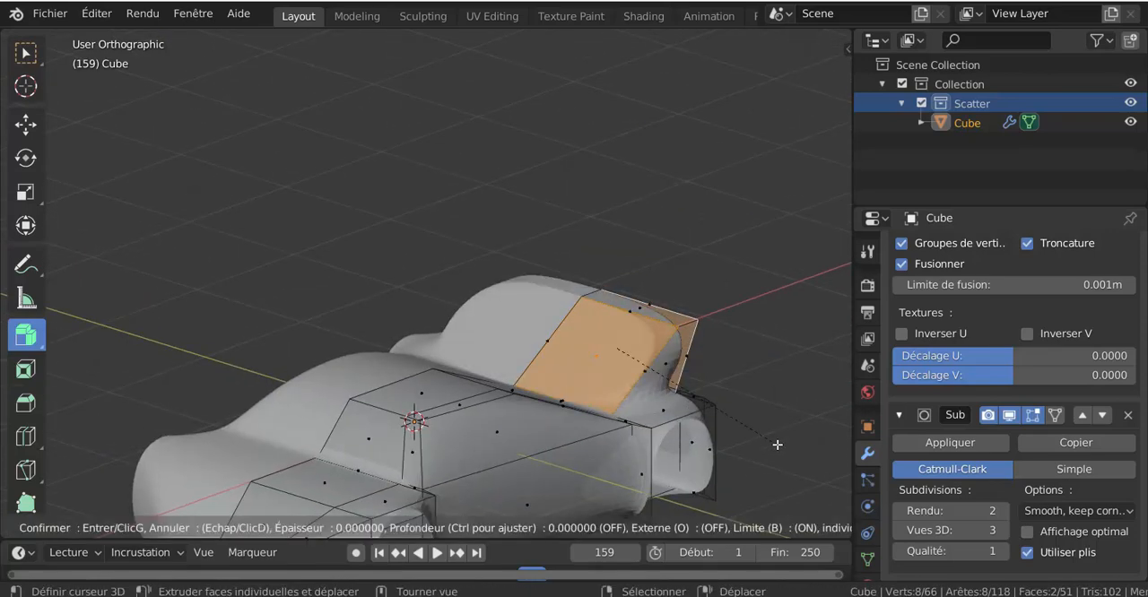
key("b")
left_click(777, 445)
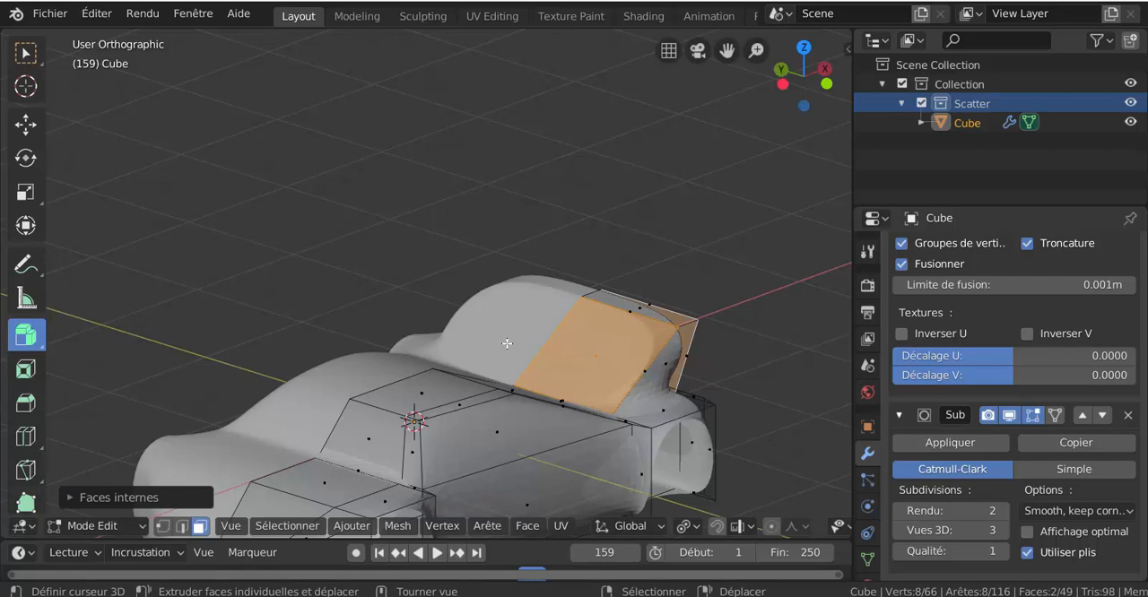
Scale the spoiler's inset faces down to about 0.83 and delete them to leave openings at front and rear.
middle_click_drag(752, 466, 728, 464)
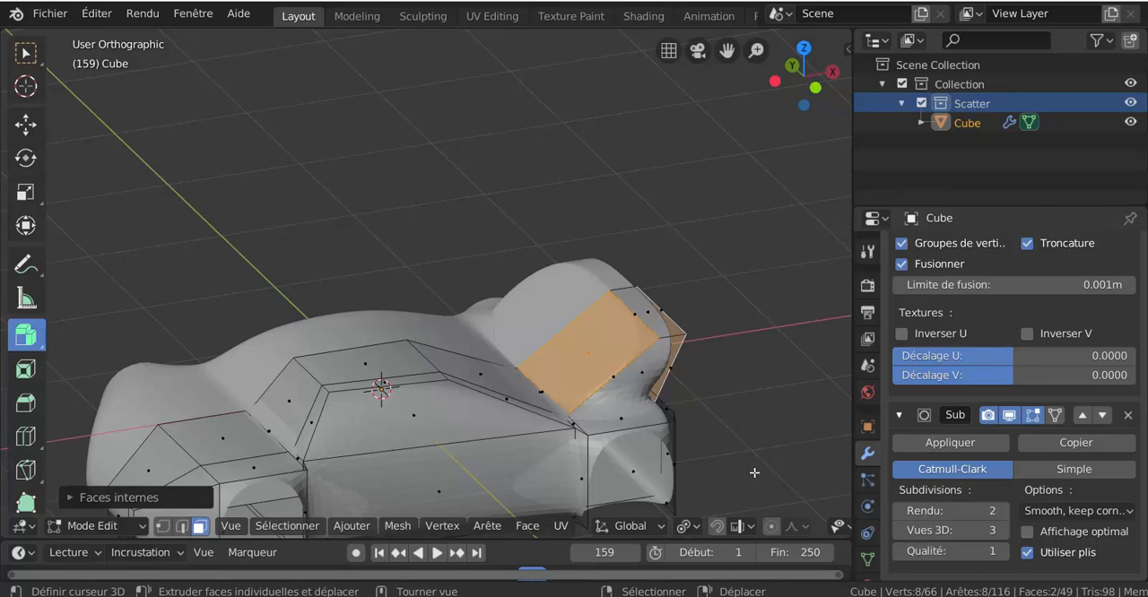
key("s")
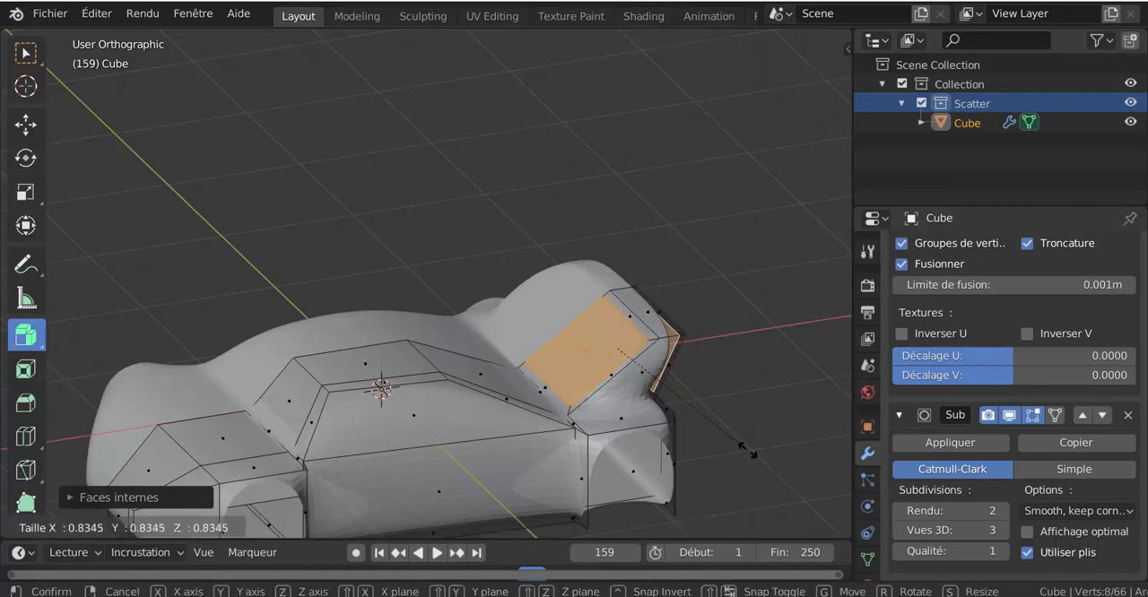
left_click(745, 450)
key("x")
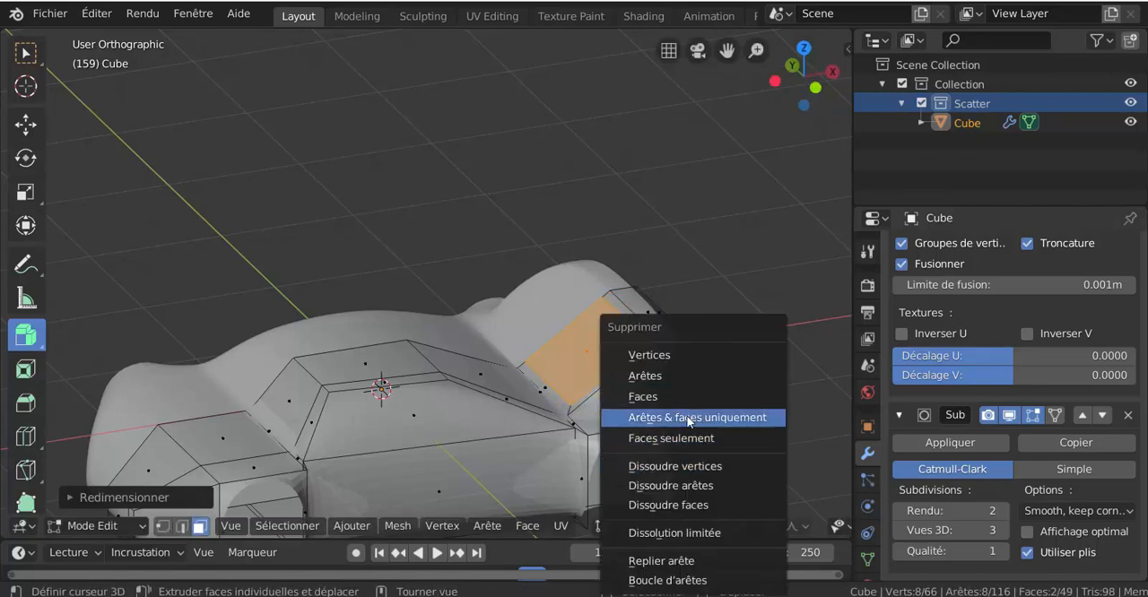
left_click(681, 389)
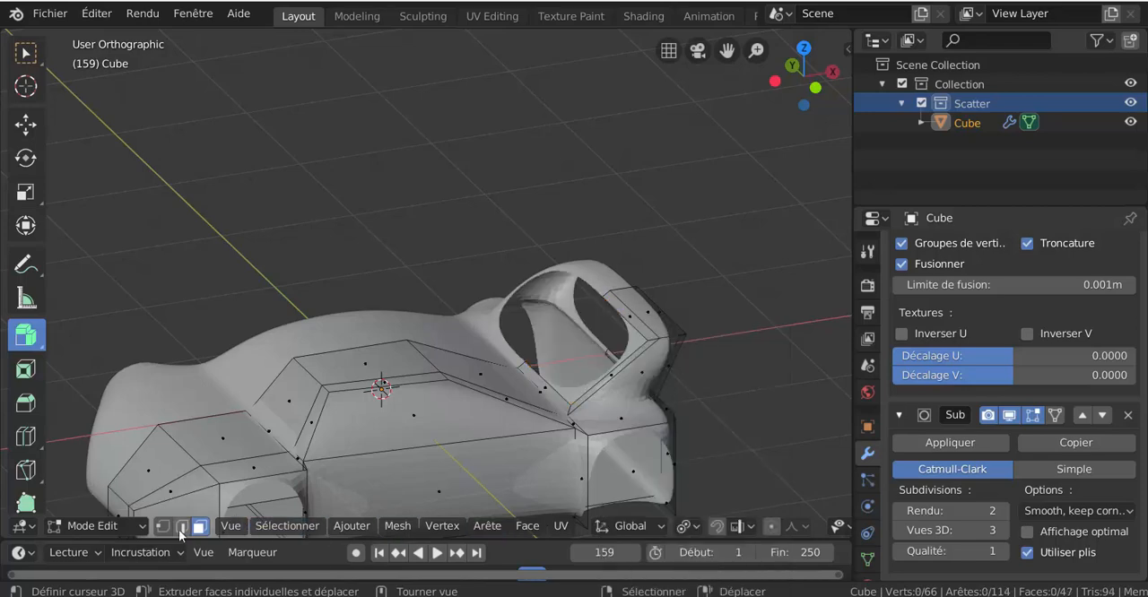
Select the edge loops around the spoiler's front and rear openings and bridge them.
middle_click_drag(654, 379, 672, 410)
left_click(622, 340, "alt")
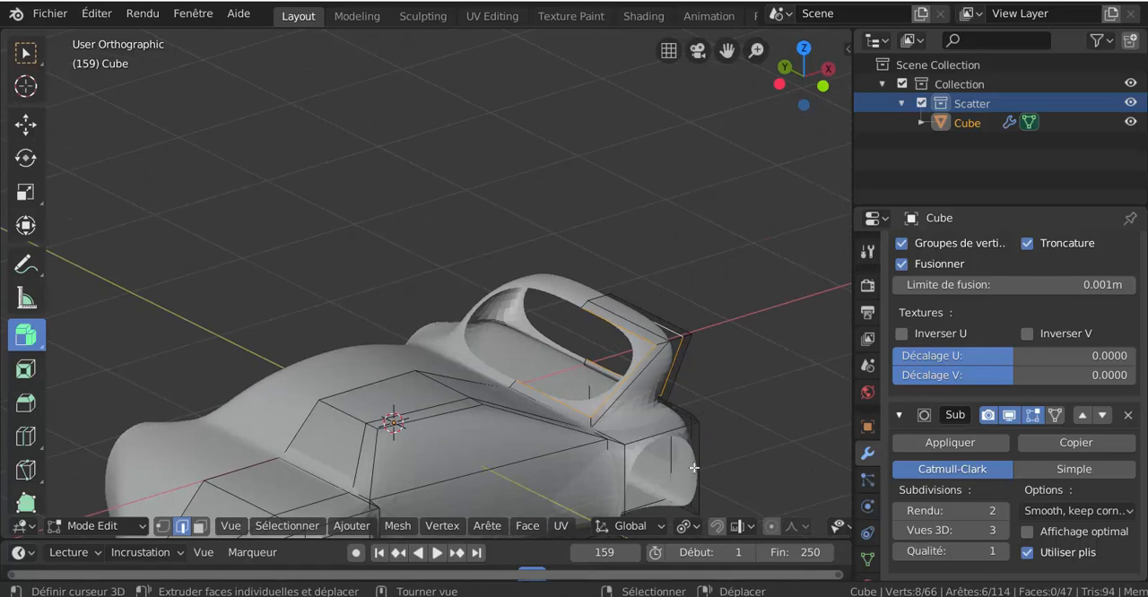
left_click(484, 526)
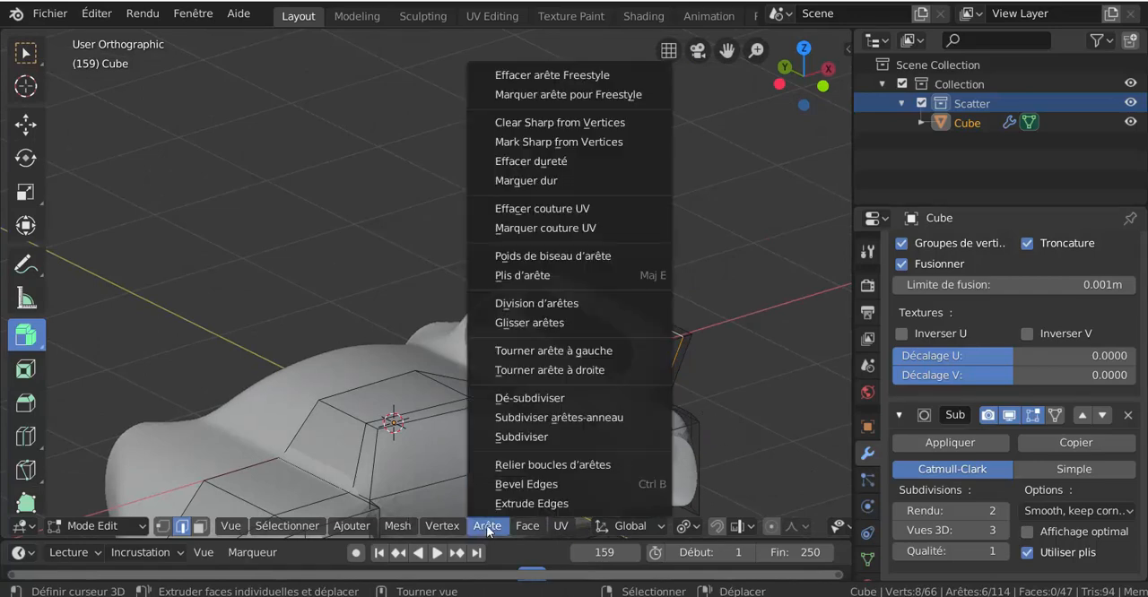
left_click(499, 465)
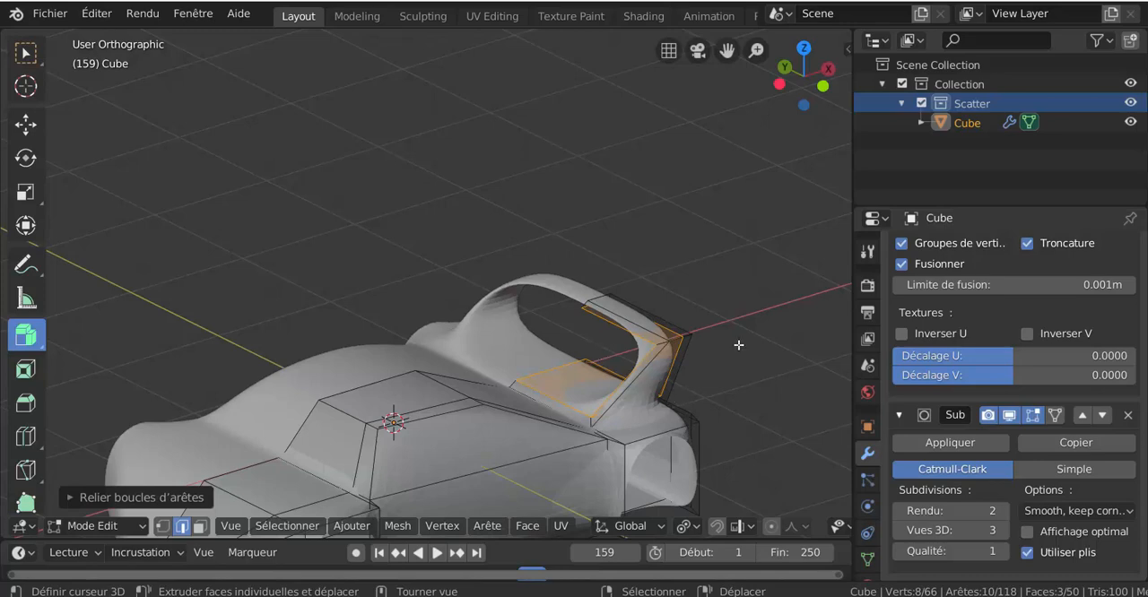
Add loop cuts around the spoiler's upright and its top bar, sliding each towards their shared outer corner.
key("ctrl+r")
left_click(673, 354)
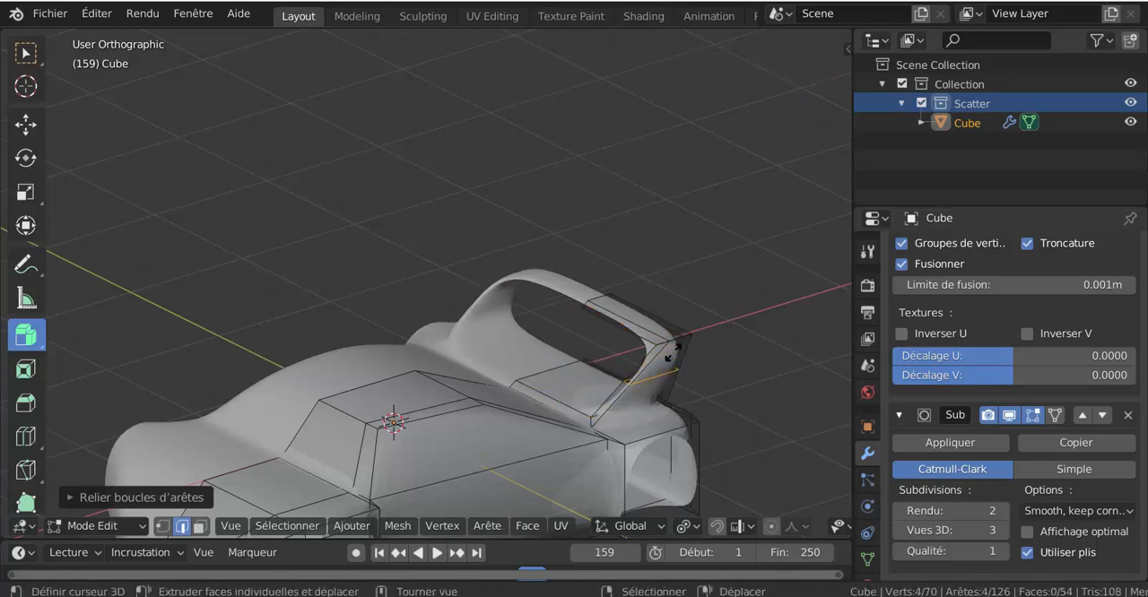
left_click(671, 311)
key("ctrl+r")
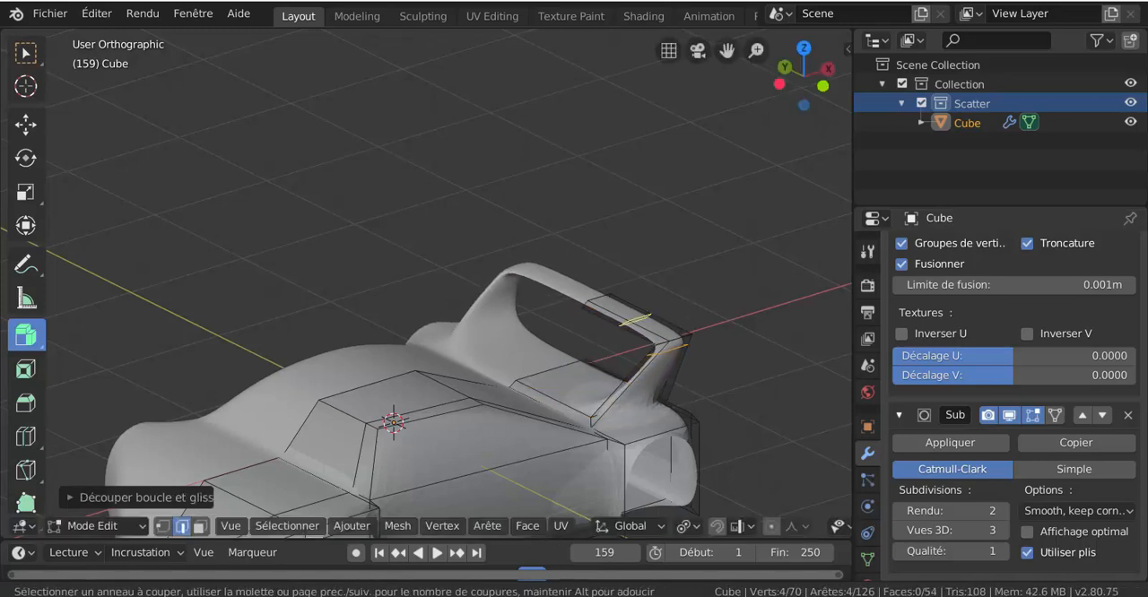
left_click(645, 312)
left_click(675, 326)
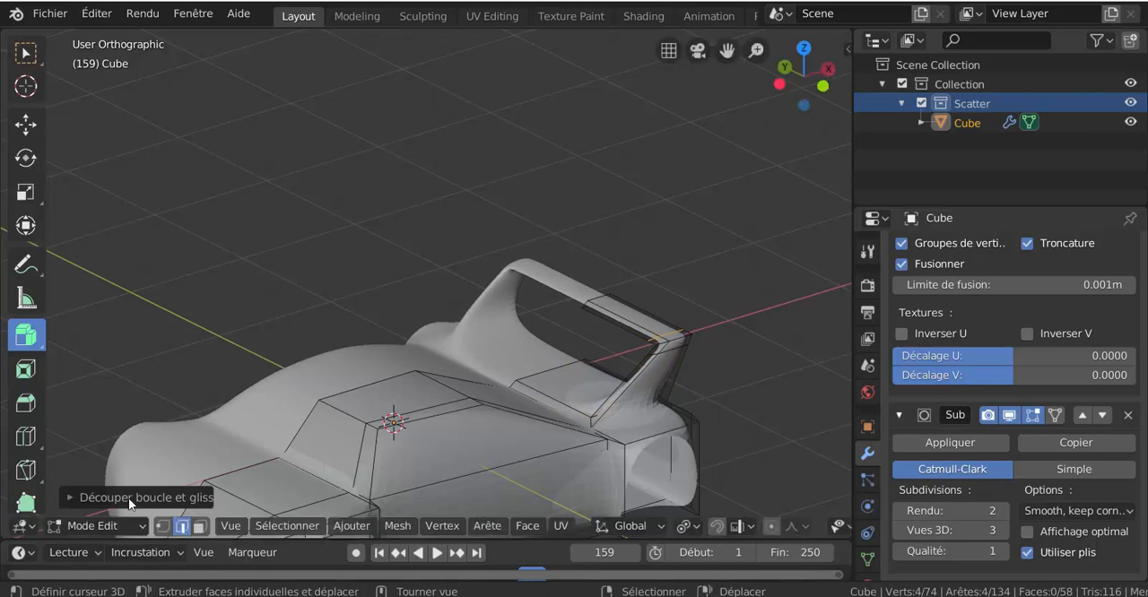
Extrude the outer end face of the spoiler's top bar outwards and lower it slightly along the Z axis.
left_click(200, 527)
left_click(666, 343)
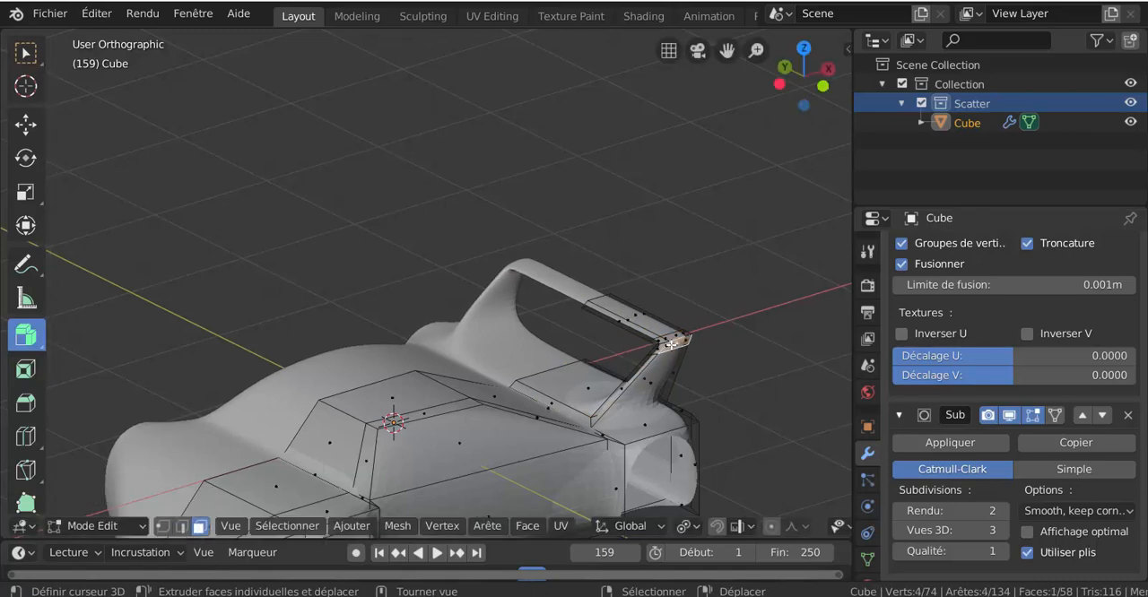
middle_click_drag(722, 368, 728, 371)
left_click_drag(727, 371, 733, 395)
key("g")
key("z")
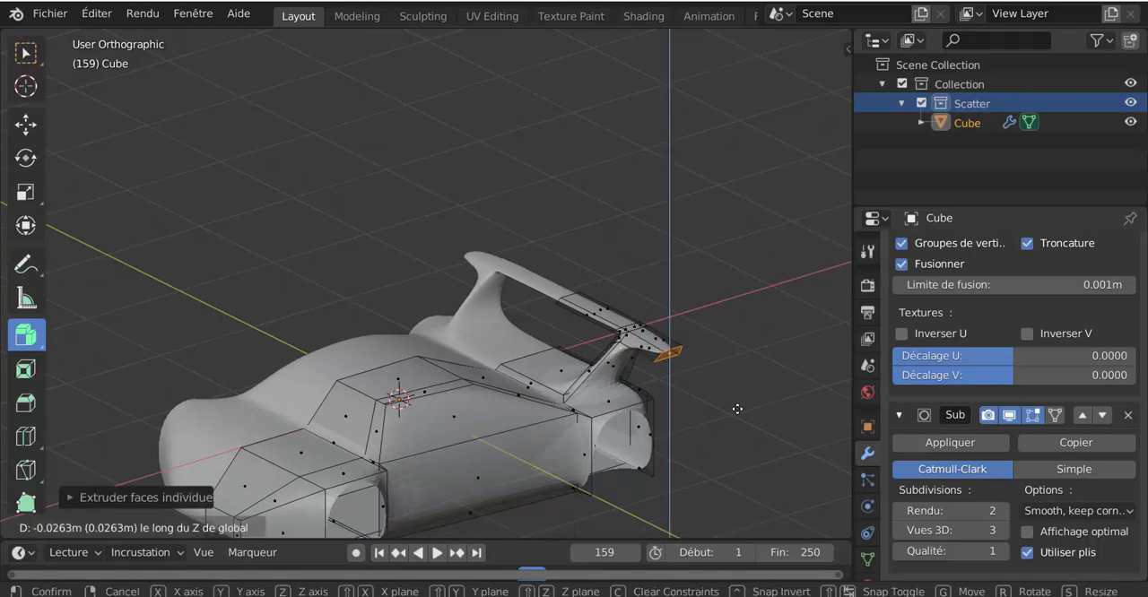
left_click(738, 409)
Slide the windscreen's side edge outwards towards the corner of the side window.
middle_click_drag(738, 408, 693, 355)
left_click(182, 527)
left_click(427, 332)
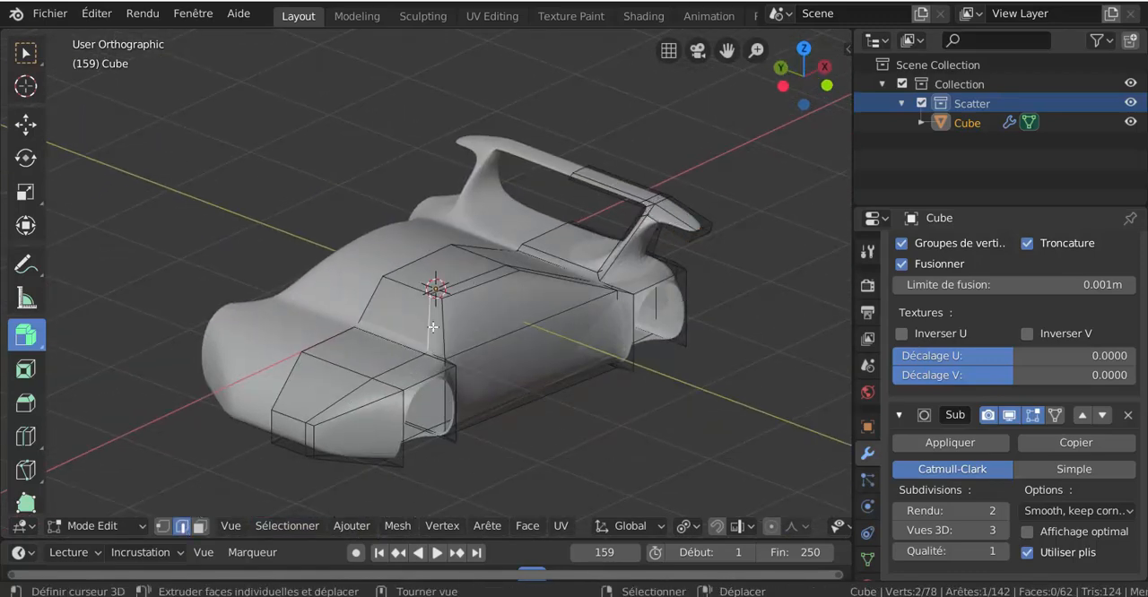
middle_click_drag(433, 327, 485, 380)
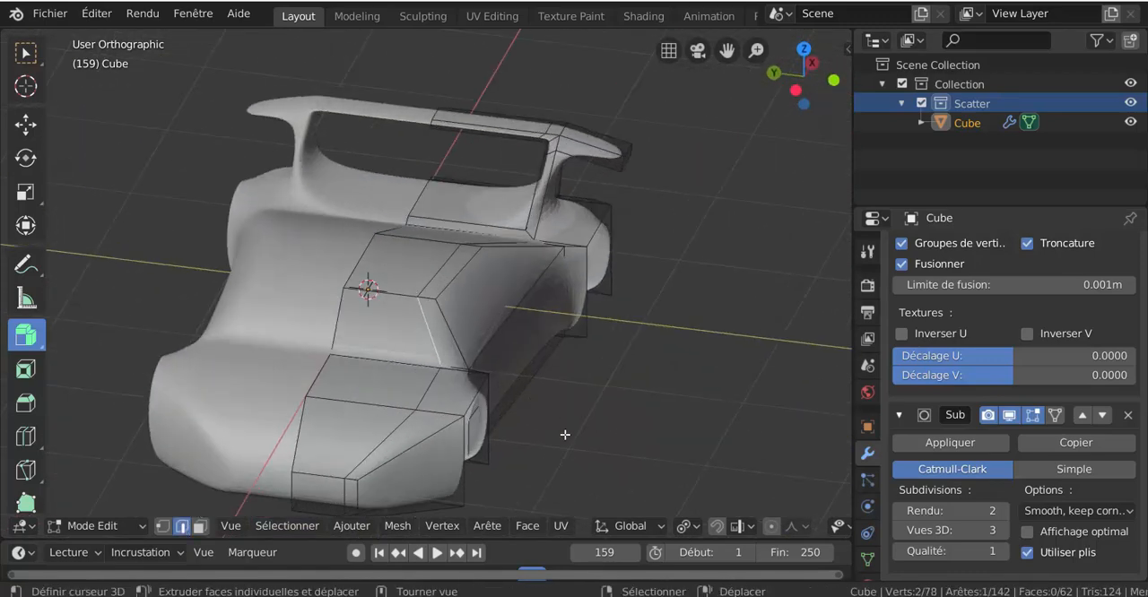
key("g")
key("g")
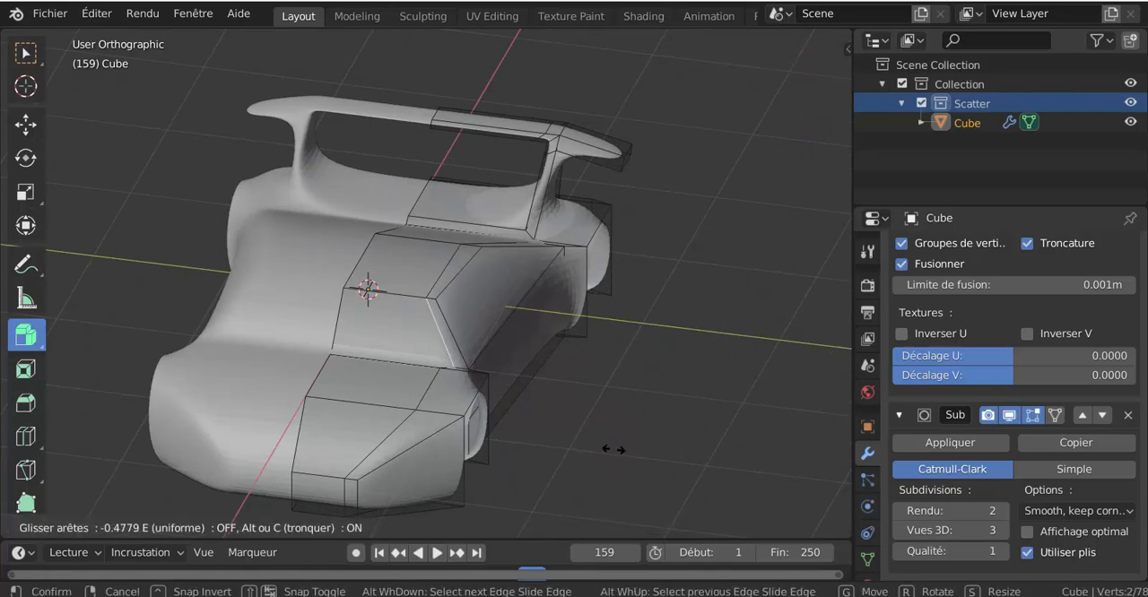
left_click(616, 453)
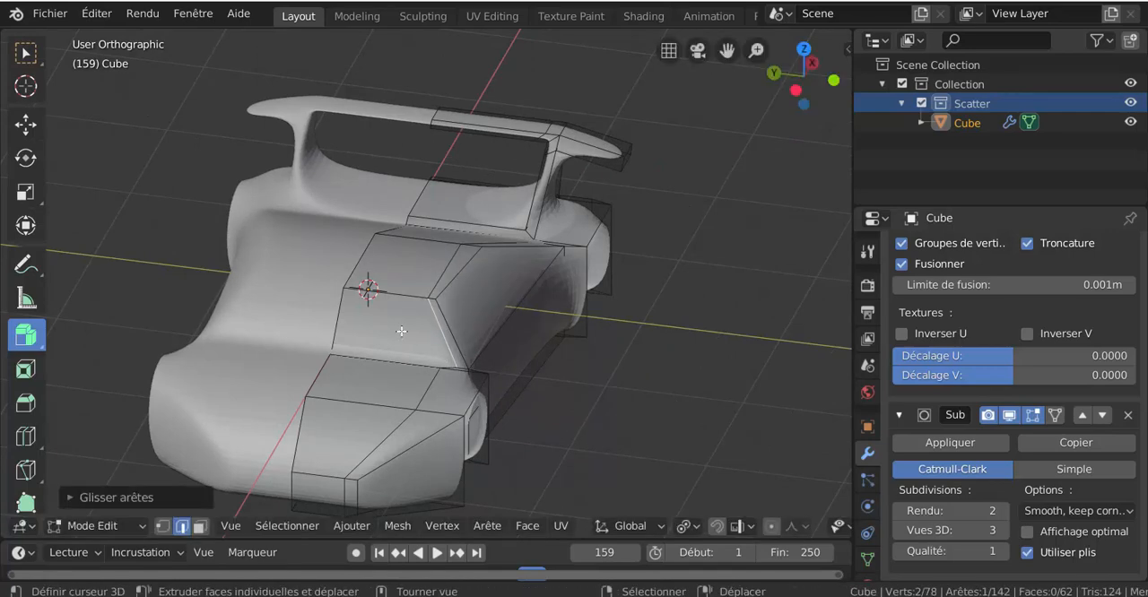
Inset the windscreen face by about 0.046 with the Boundary option off.
key("3")
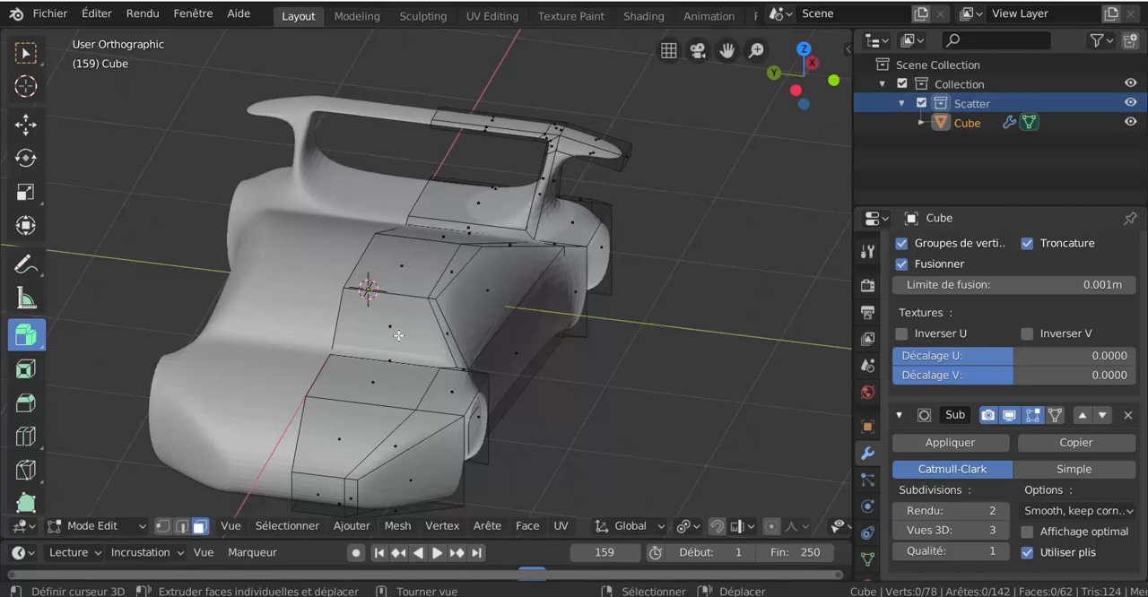
left_click(398, 336)
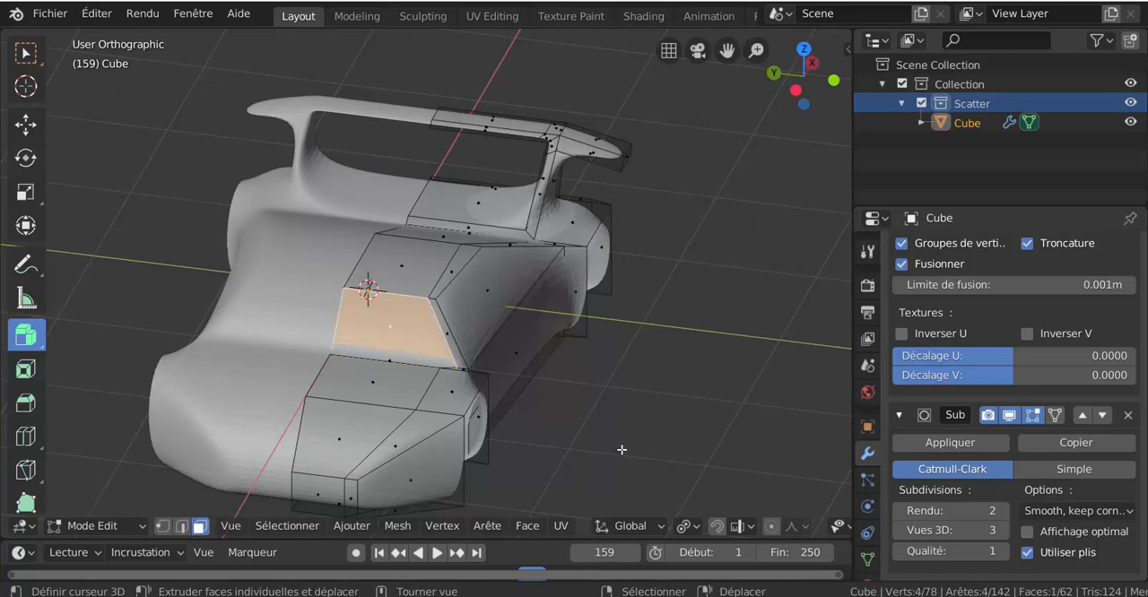
key("i")
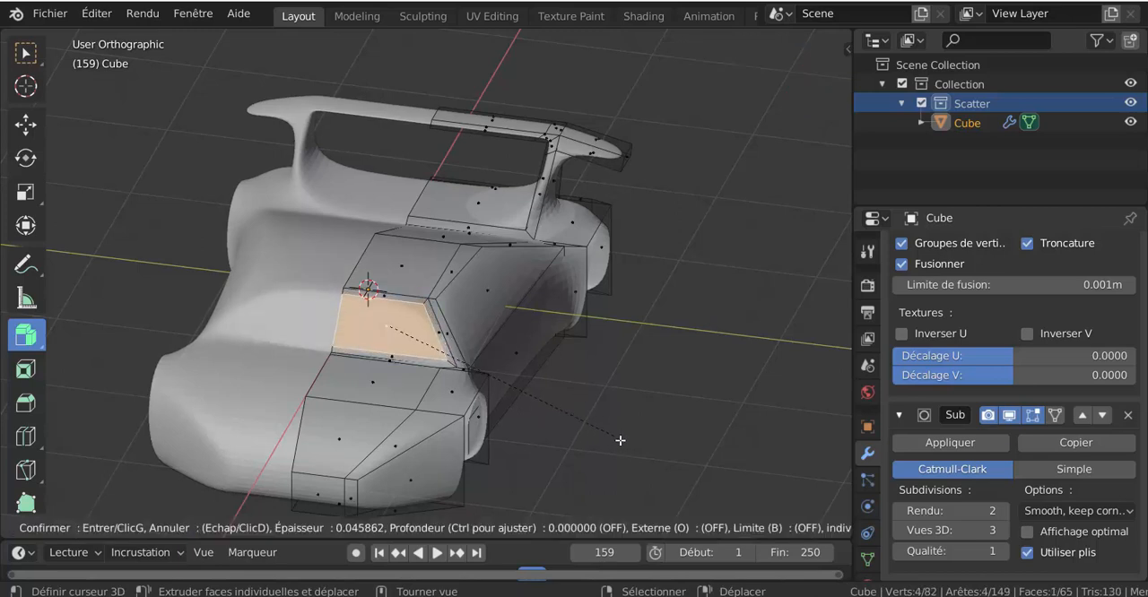
left_click(620, 440)
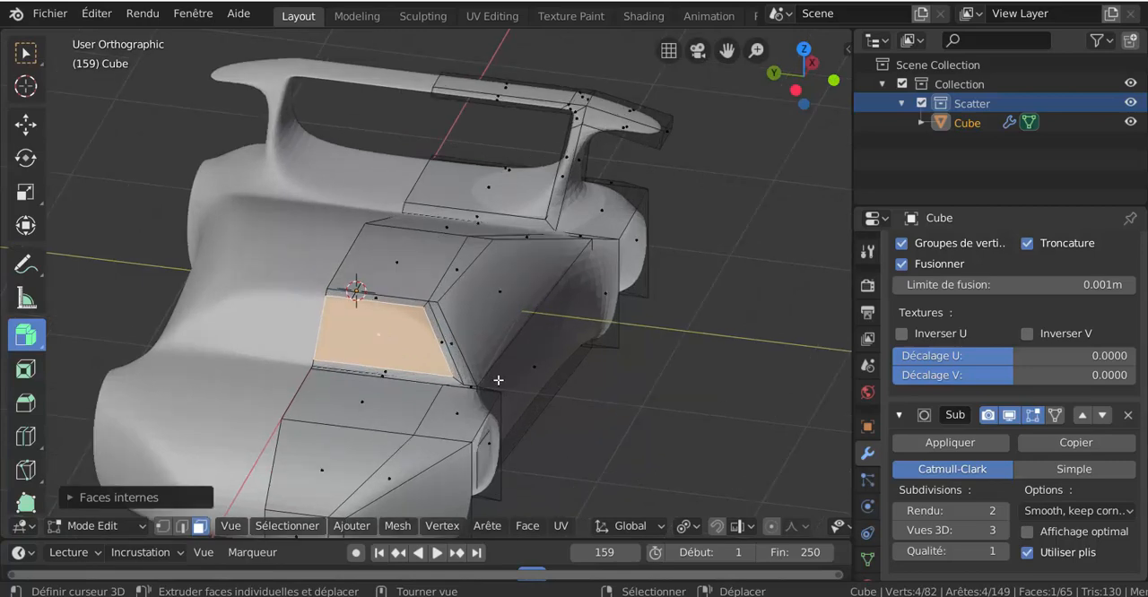
Extrude the inset windscreen face about 0.04 inwards, then delete it and the thin leftover face on the mirror centre line.
middle_click_drag(468, 398, 542, 443)
key("alt+s")
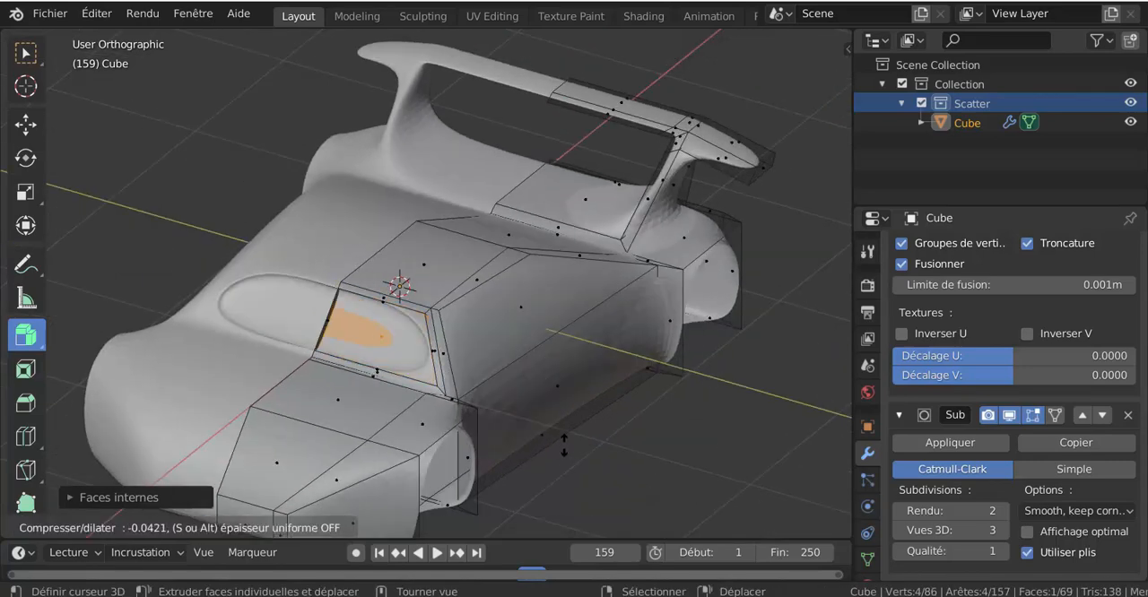
left_click(564, 439)
key("x")
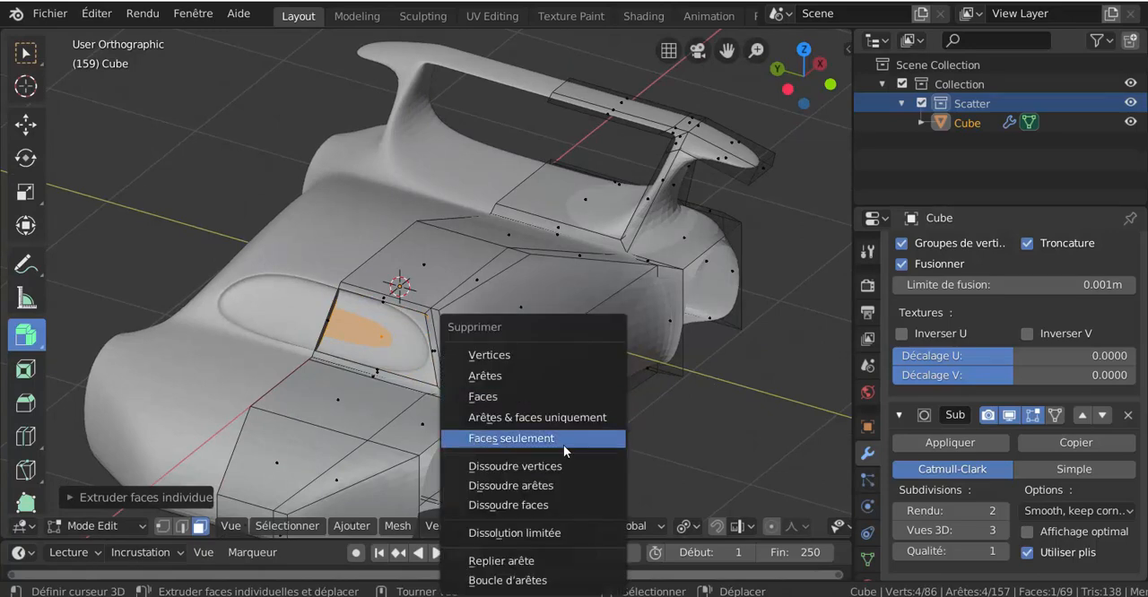
left_click(522, 404)
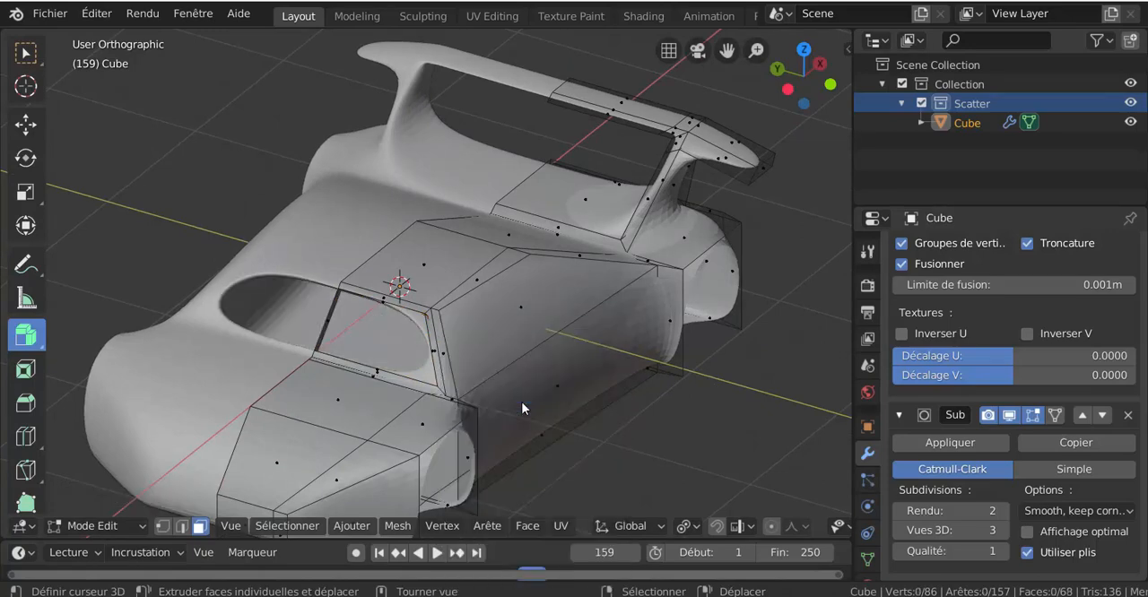
left_click(327, 322)
key("x")
left_click(353, 351)
Inset the side window face to leave a narrow frame around it.
middle_click_drag(353, 351, 464, 319)
scroll(464, 319, "up", 5)
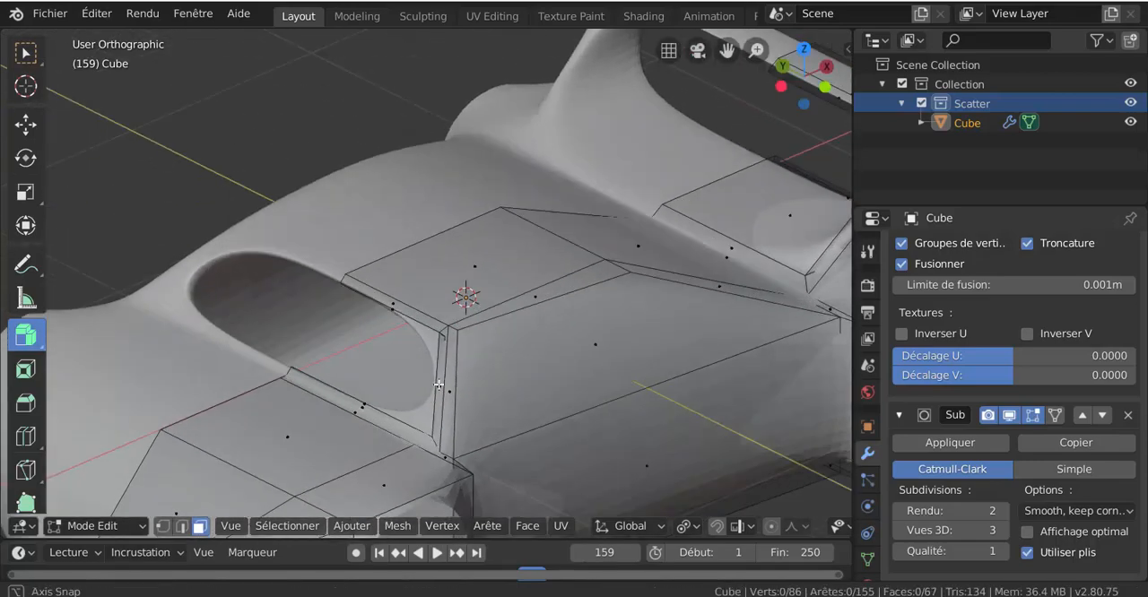
middle_click_drag(438, 385, 531, 348)
left_click(532, 347)
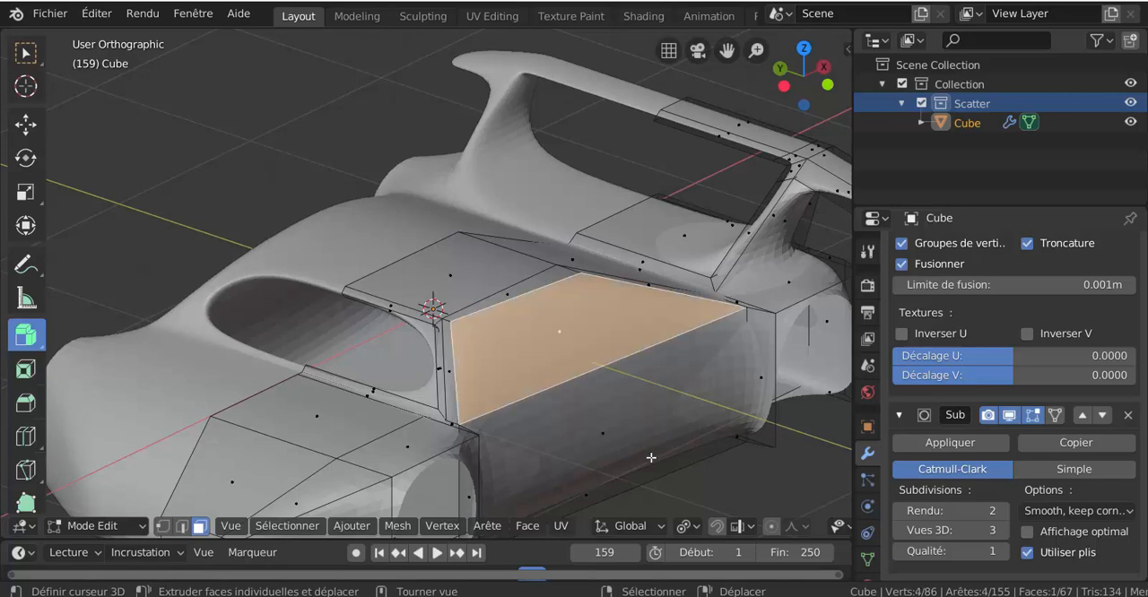
scroll(651, 458, "down", 2)
key("i")
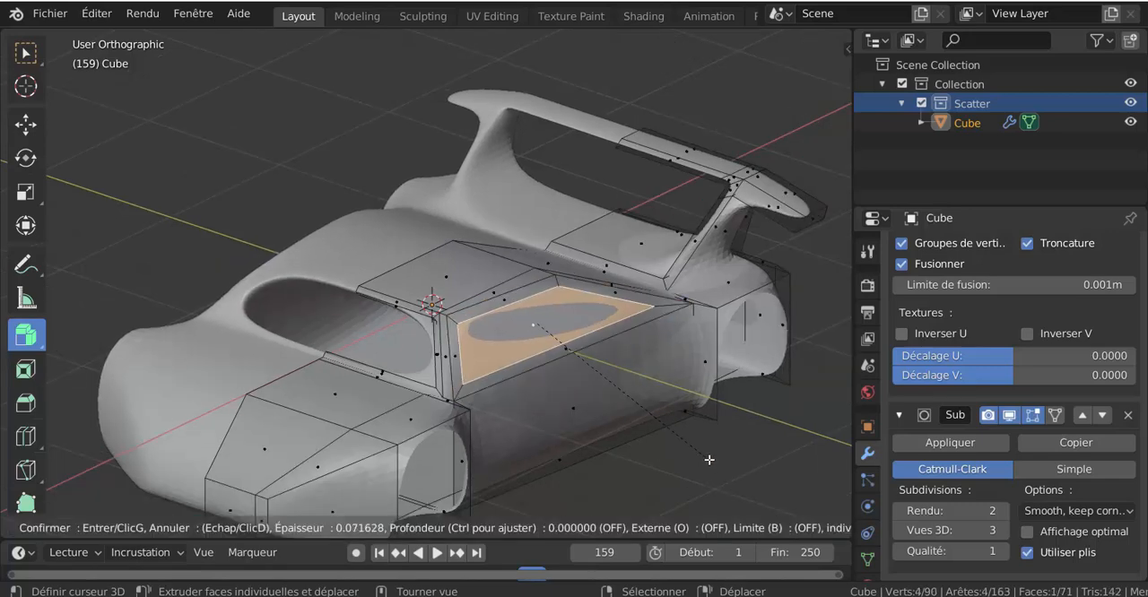
left_click(711, 461)
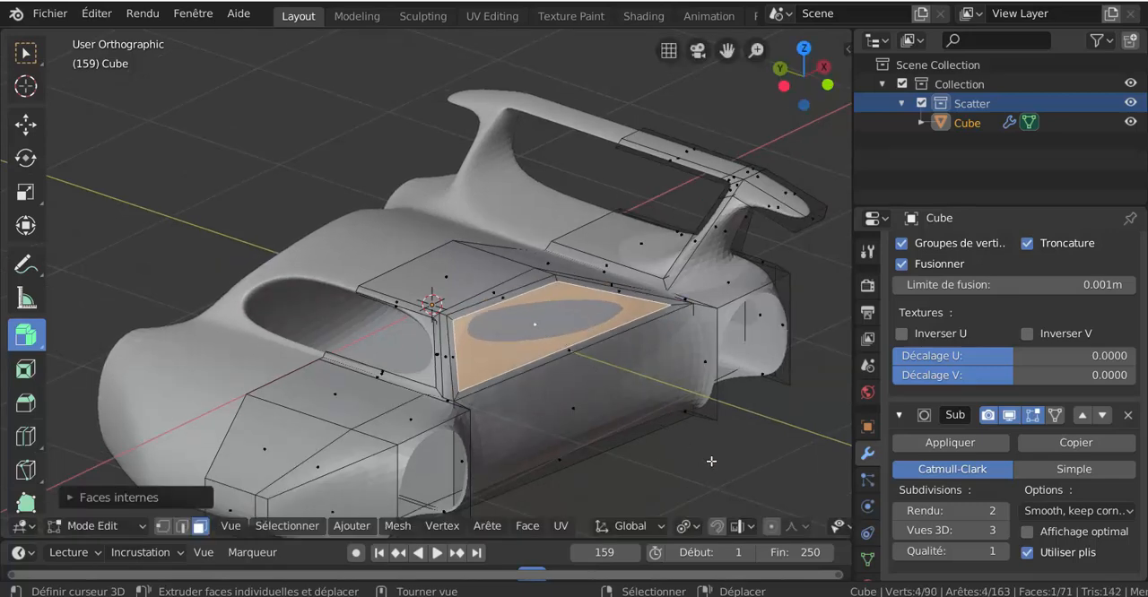
Extrude the inset side window face inwards and delete it to open the side window.
key("x")
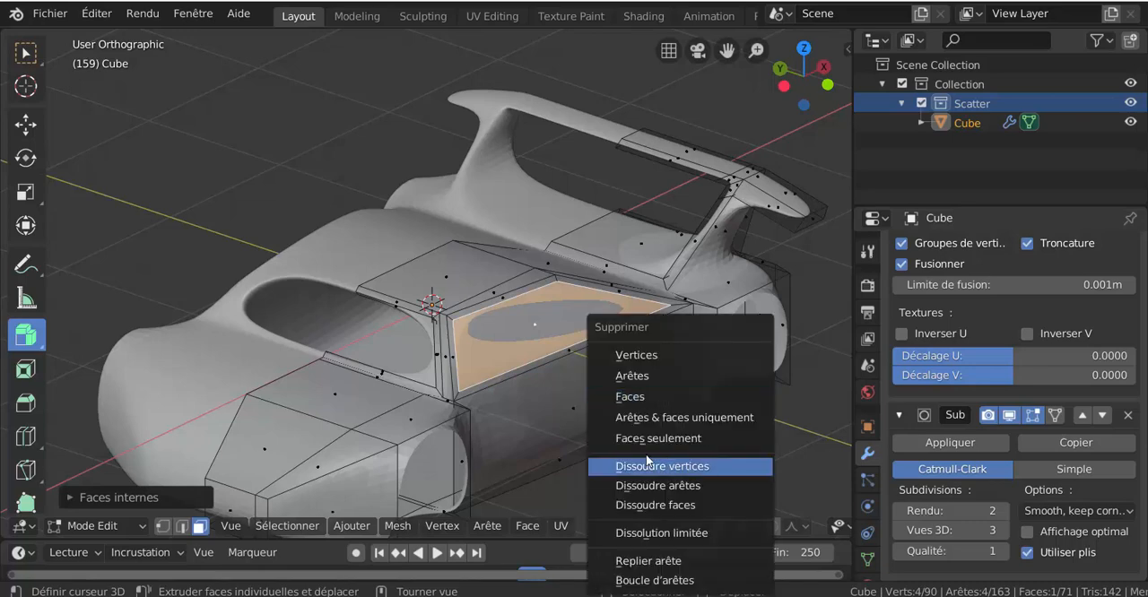
left_click(538, 469)
key("alt+s")
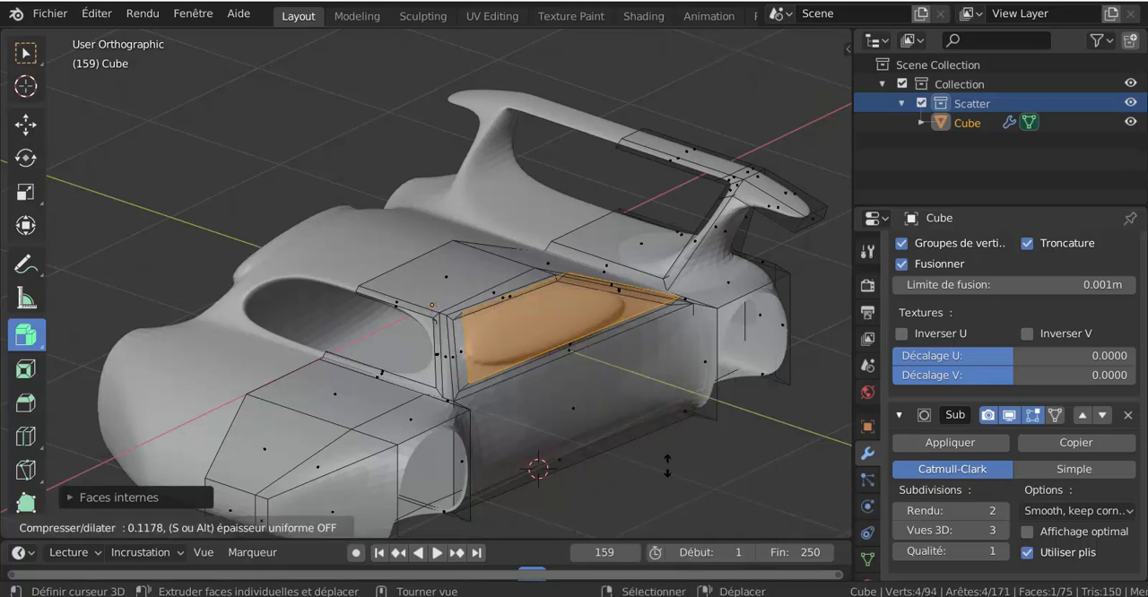
key("Escape")
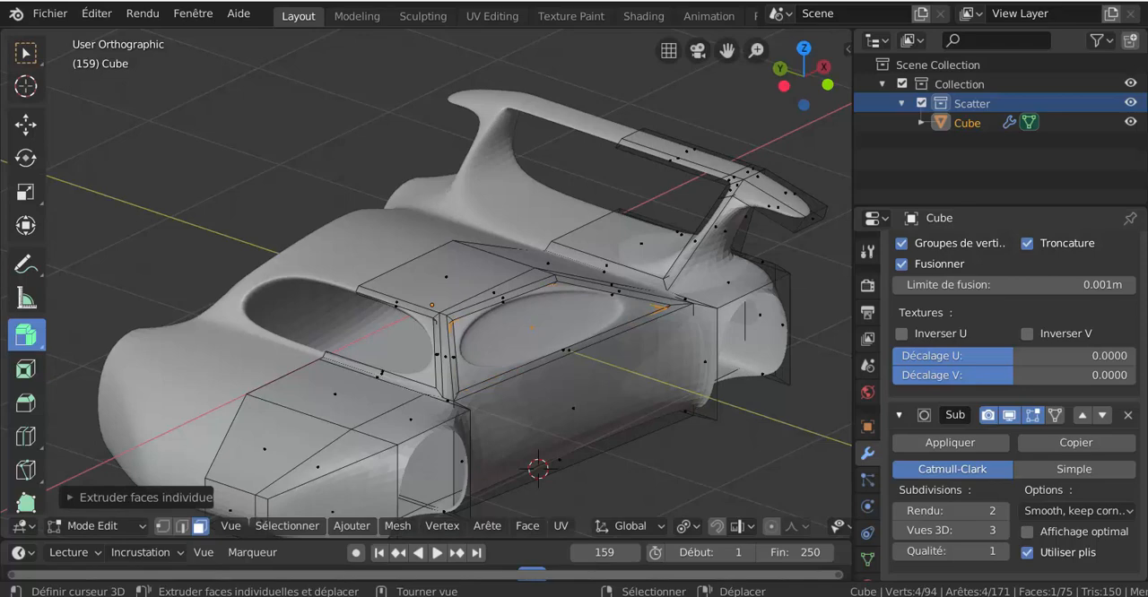
key("x")
left_click(635, 396)
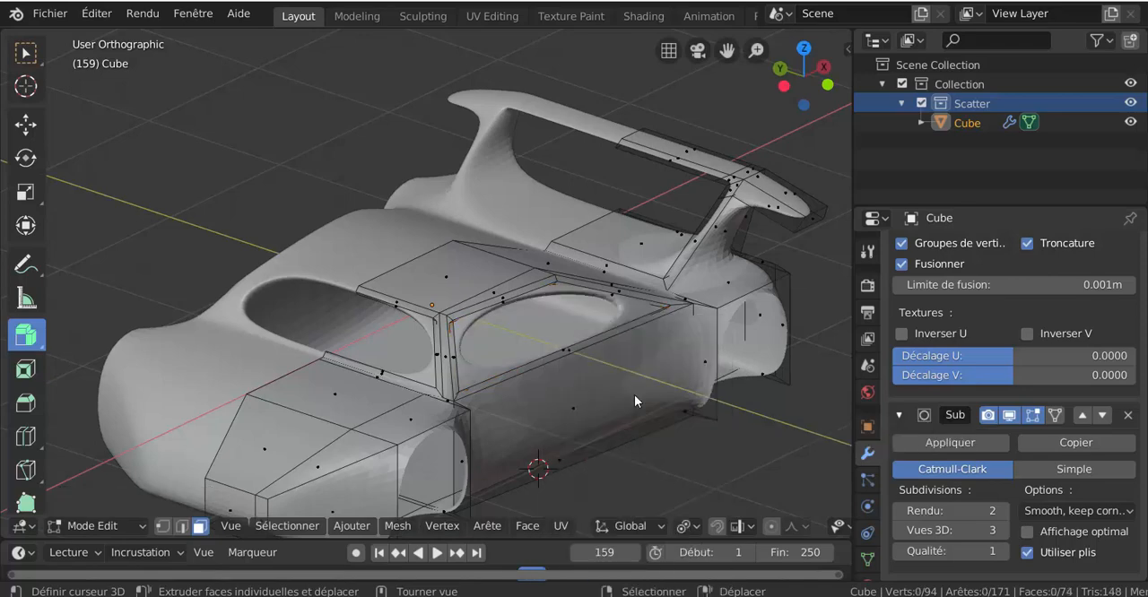
Select the inner edge loop of the side window opening and move it slightly inwards along the Y axis.
middle_click_drag(634, 395, 657, 392)
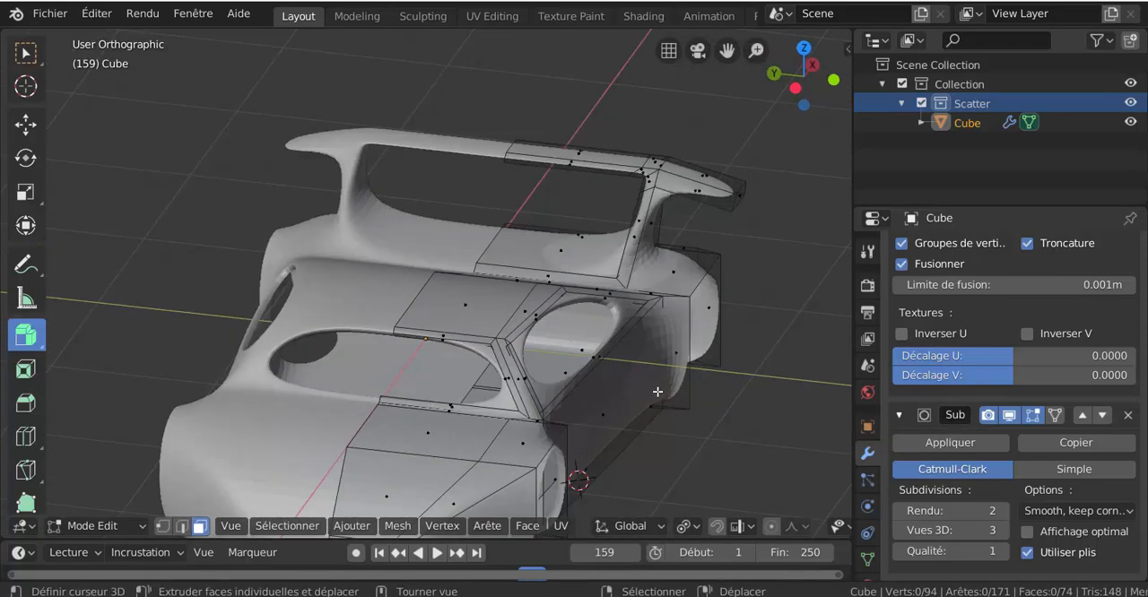
scroll(670, 435, "up", 1)
scroll(701, 479, "down", 2)
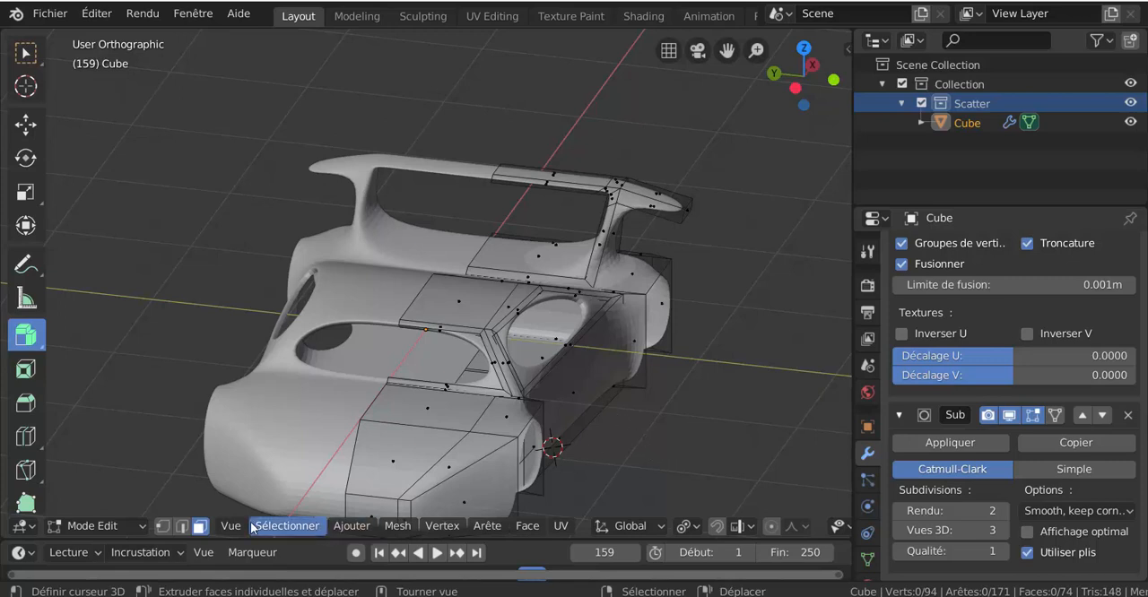
left_click(182, 526)
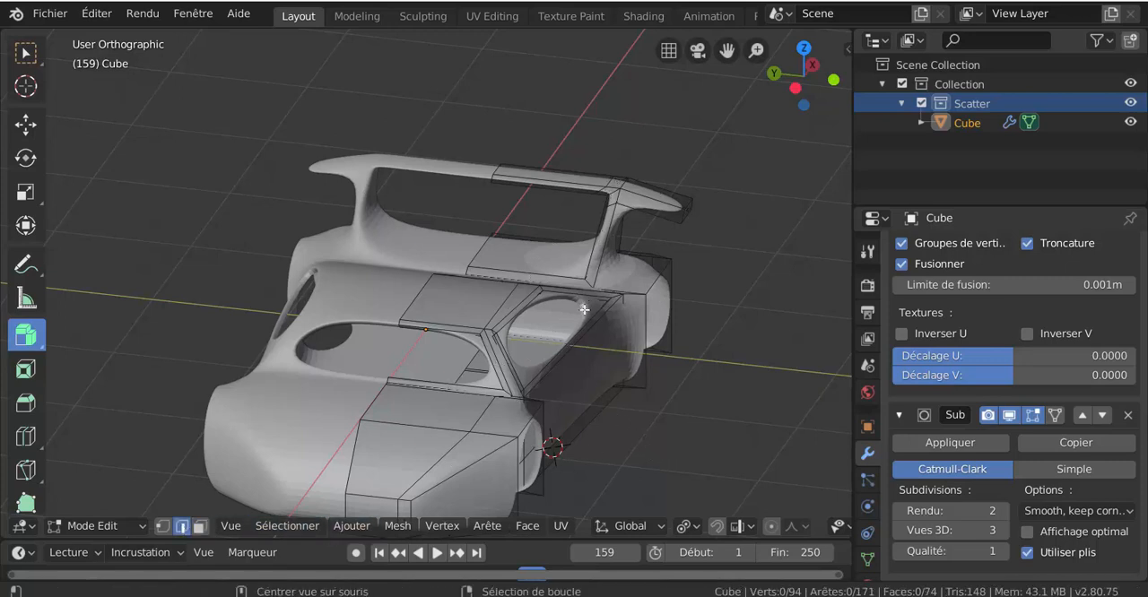
key("g")
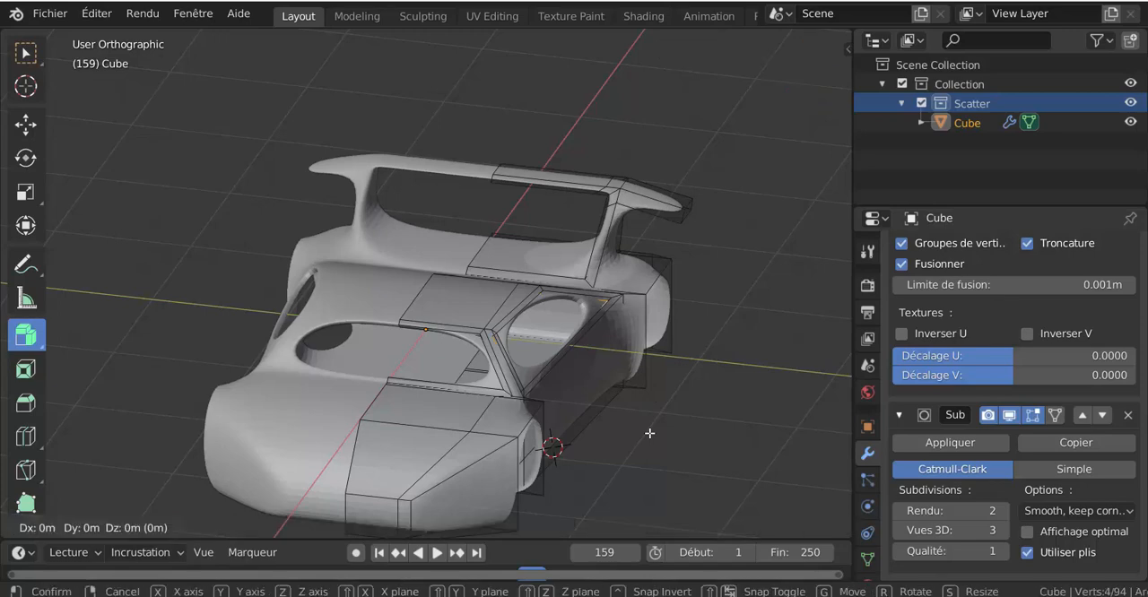
key("y")
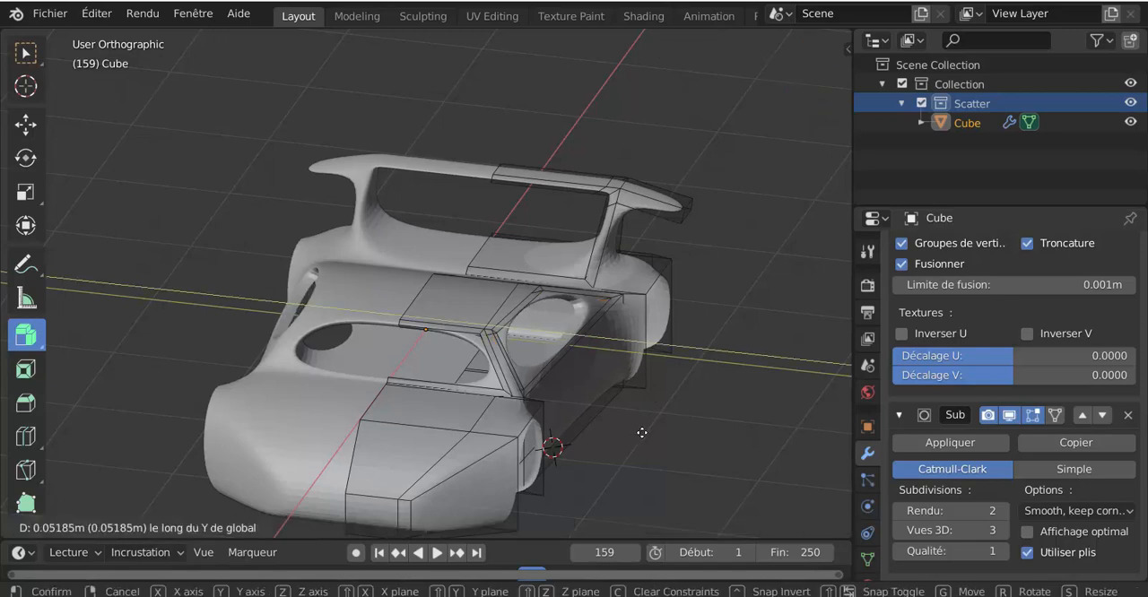
left_click(637, 434)
Add two loop cuts around the windscreen pillar, sliding one close to its upper end and the other close to its lower end.
middle_click_drag(637, 433, 541, 397)
scroll(531, 396, "up", 3)
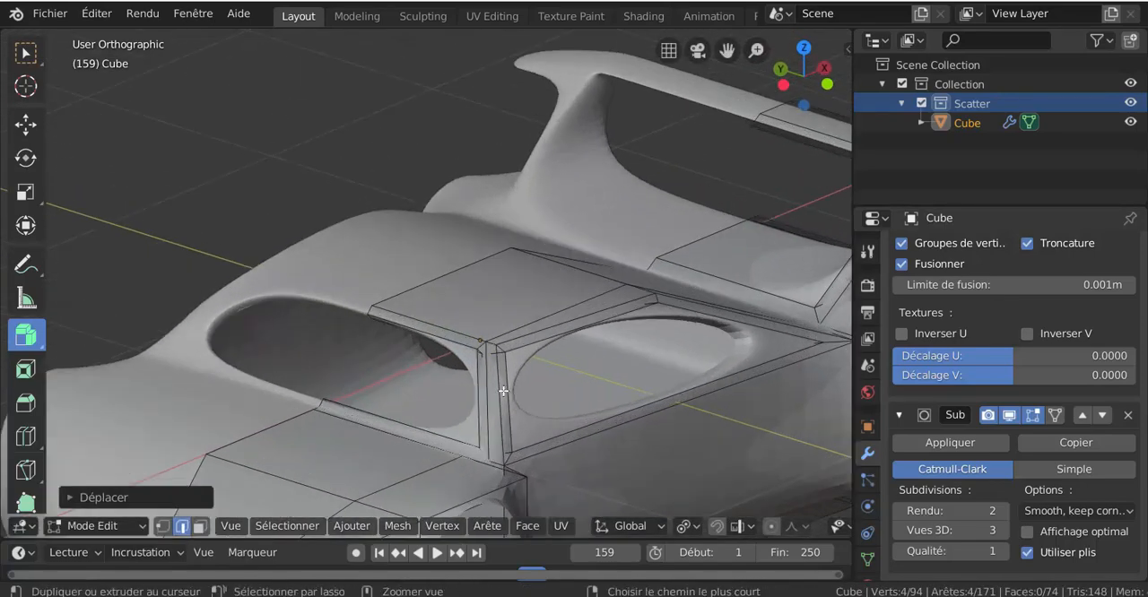
key("ctrl+r")
left_click(503, 393)
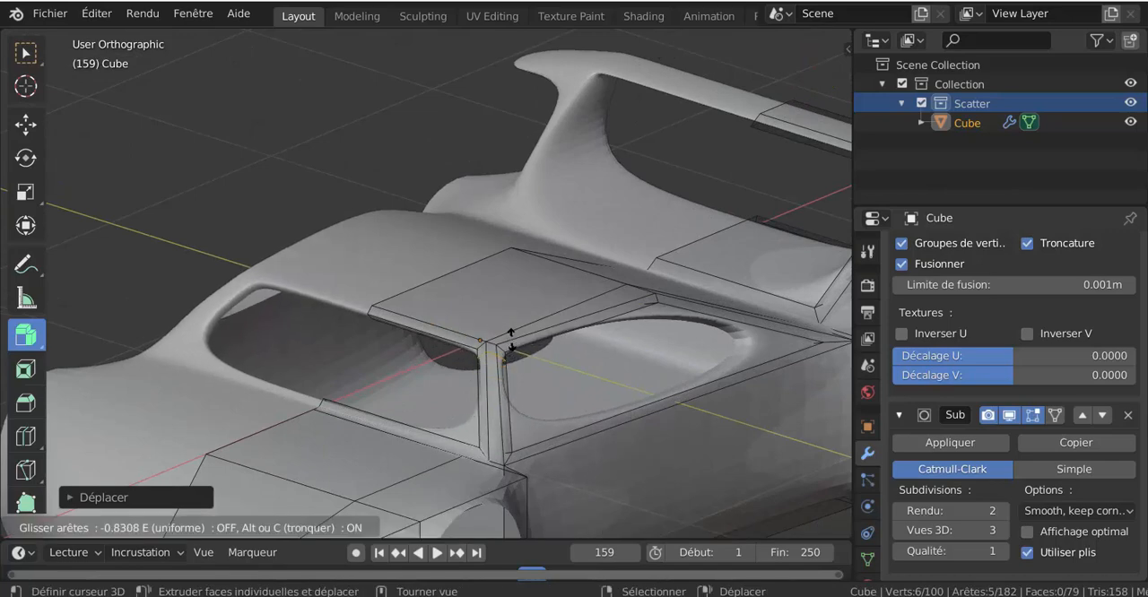
left_click(503, 369)
left_click(504, 369)
left_click(515, 408)
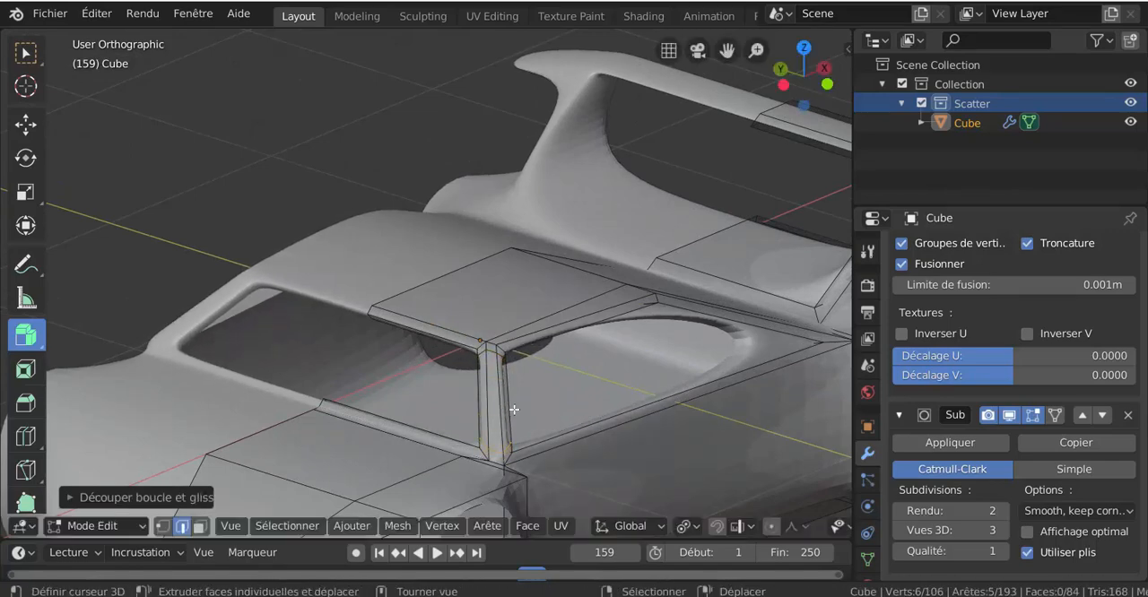
Inset the angled front corner face for the headlight by about 0.12 with the Boundary option on.
scroll(395, 295, "down", 4)
middle_click_drag(394, 295, 539, 272)
left_click(199, 527)
left_click(422, 392)
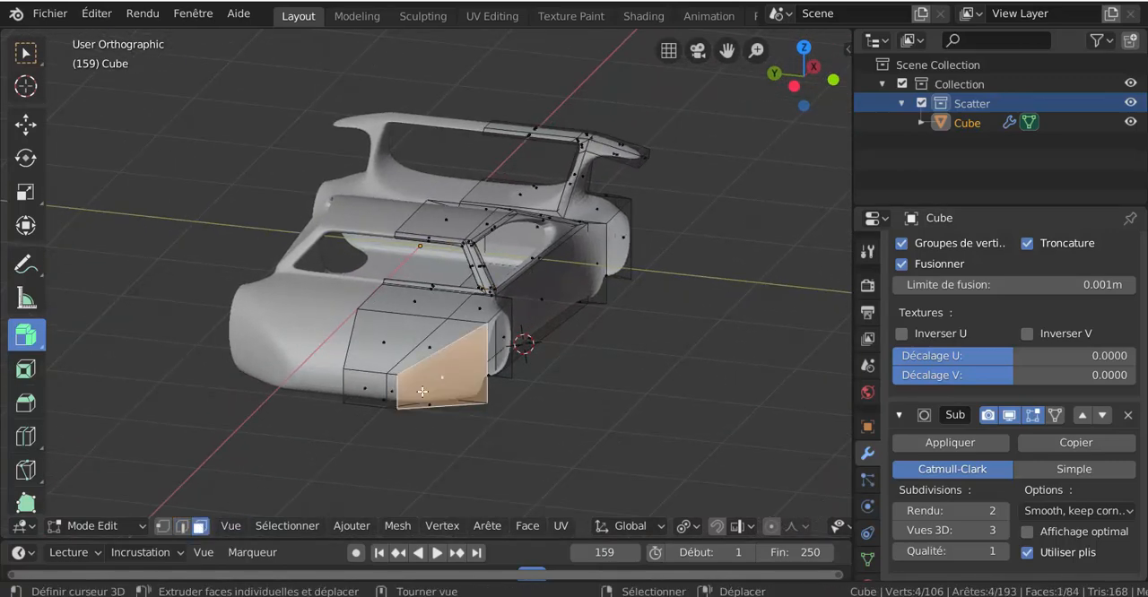
scroll(547, 421, "up", 1)
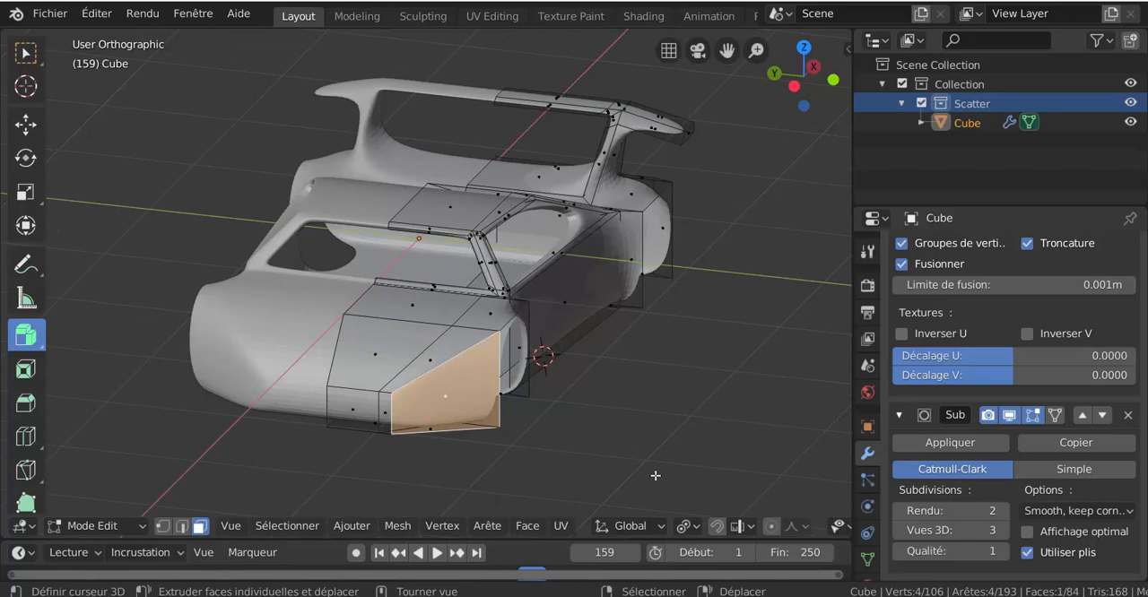
key("i")
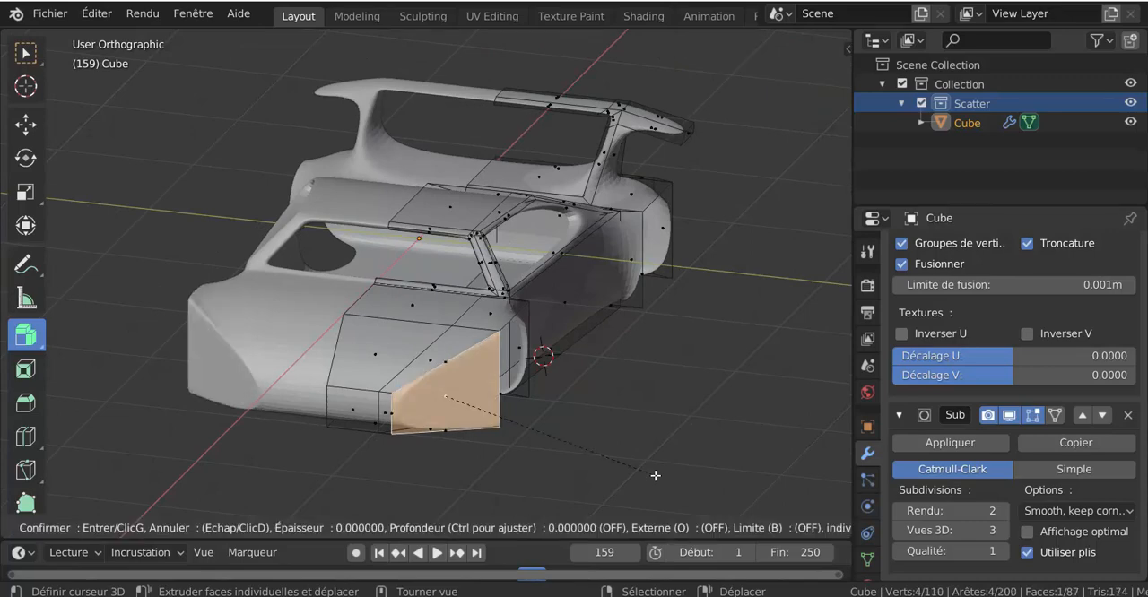
key("b")
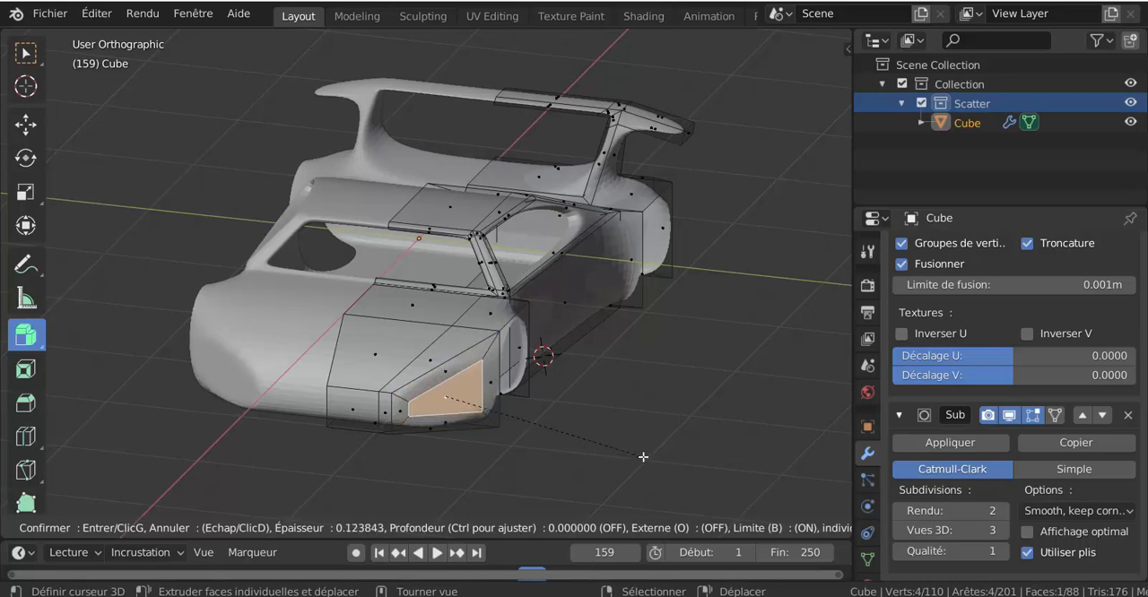
left_click(642, 452)
Extrude the inset headlight face inwards and scale it down to form a tapered recess.
middle_click_drag(616, 454, 607, 386, "shift")
scroll(604, 386, "up", 2)
mouse_move(603, 423)
left_mouse_down()
mouse_move(610, 430)
mouse_move(603, 408)
mouse_move(605, 422)
left_mouse_up()
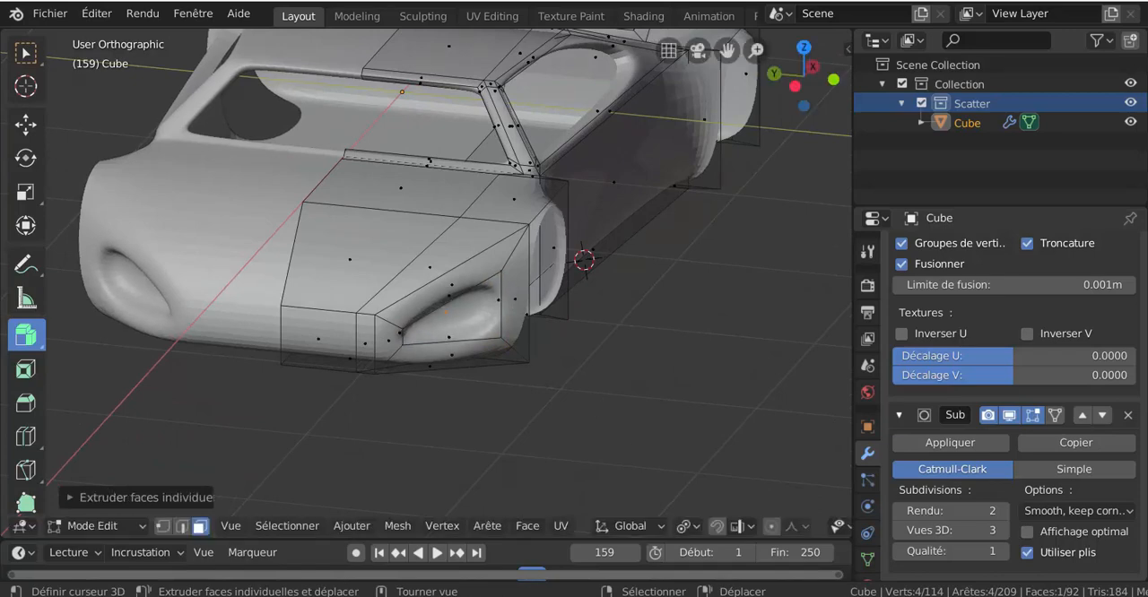
key("s")
left_click(604, 428)
scroll(606, 427, "down", 2)
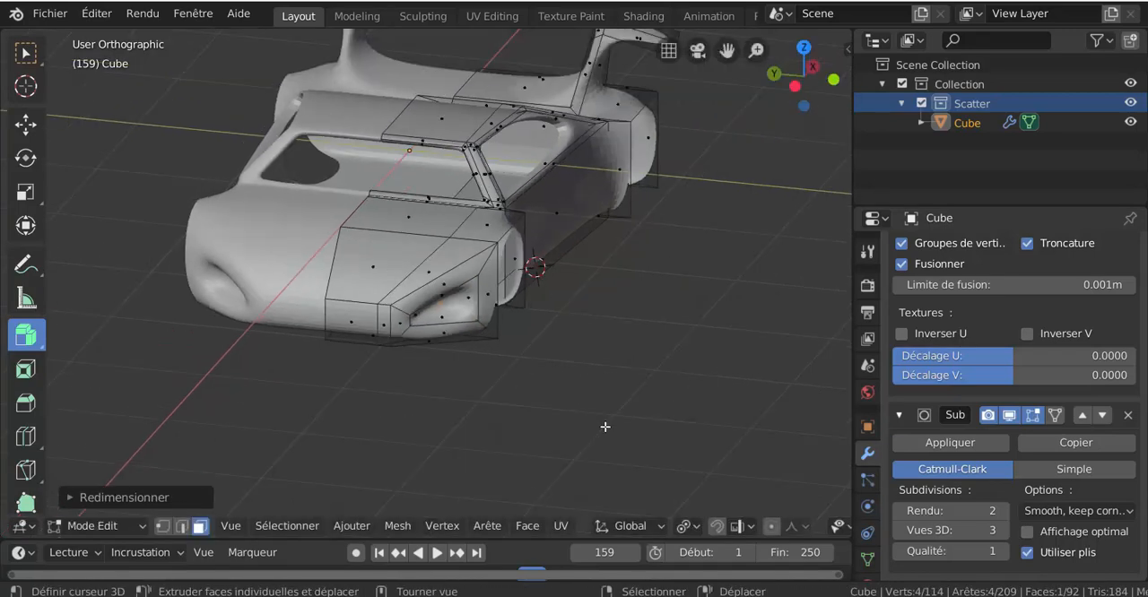
Move the headlight recess face about 0.16 m along the Y axis and delete it to open the recess.
key("g")
key("y")
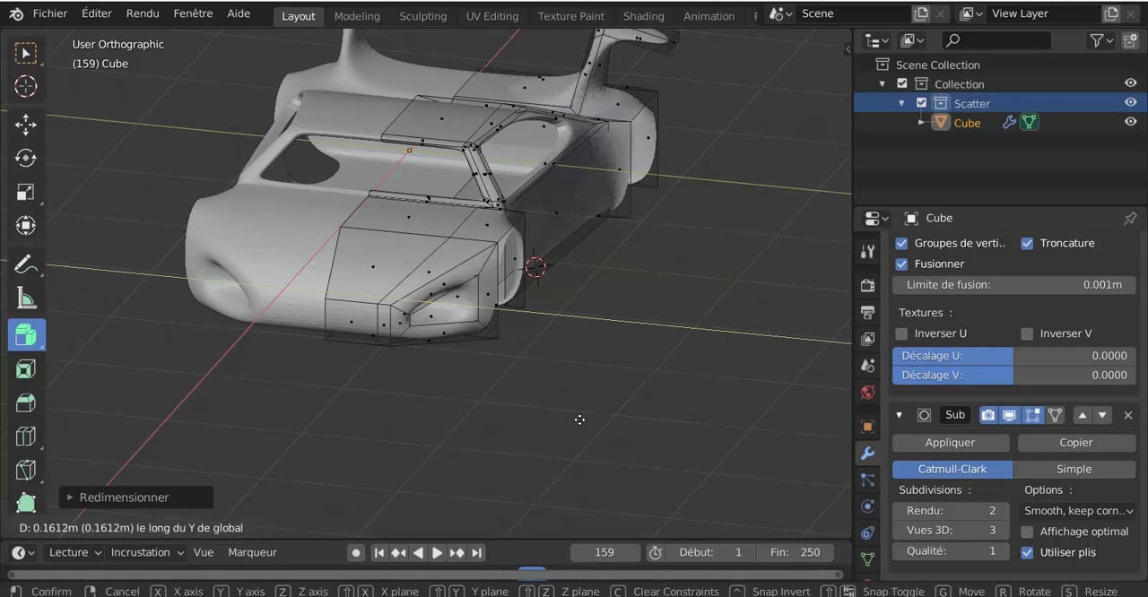
left_click(578, 420)
key("x")
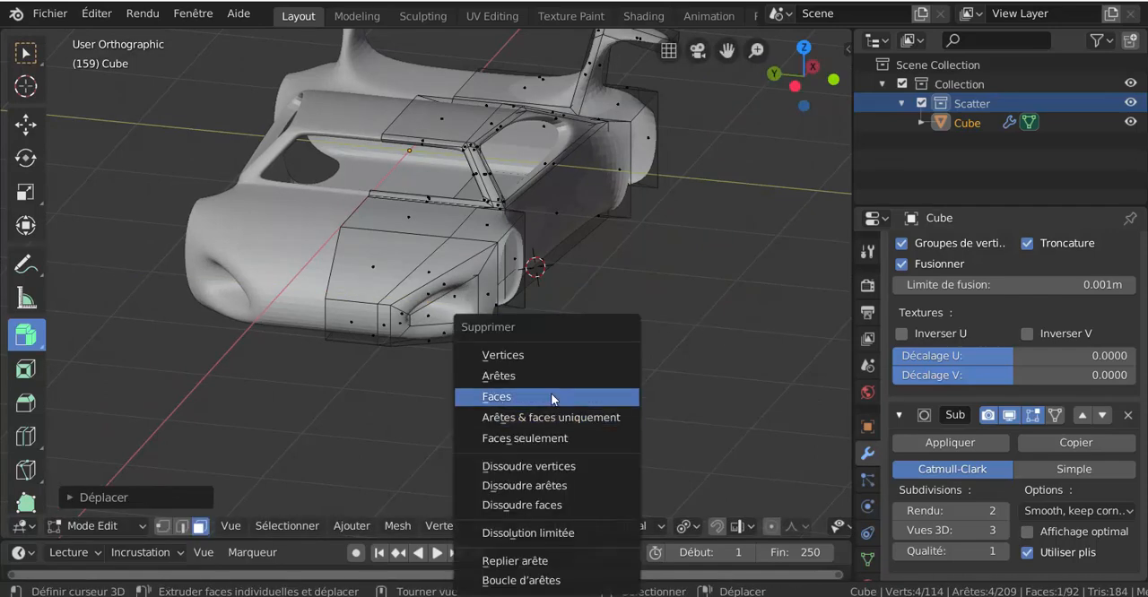
left_click(551, 394)
Inset the narrow bonnet face just above the headlight with the Boundary option on.
scroll(475, 360, "up", 1)
left_click(422, 275)
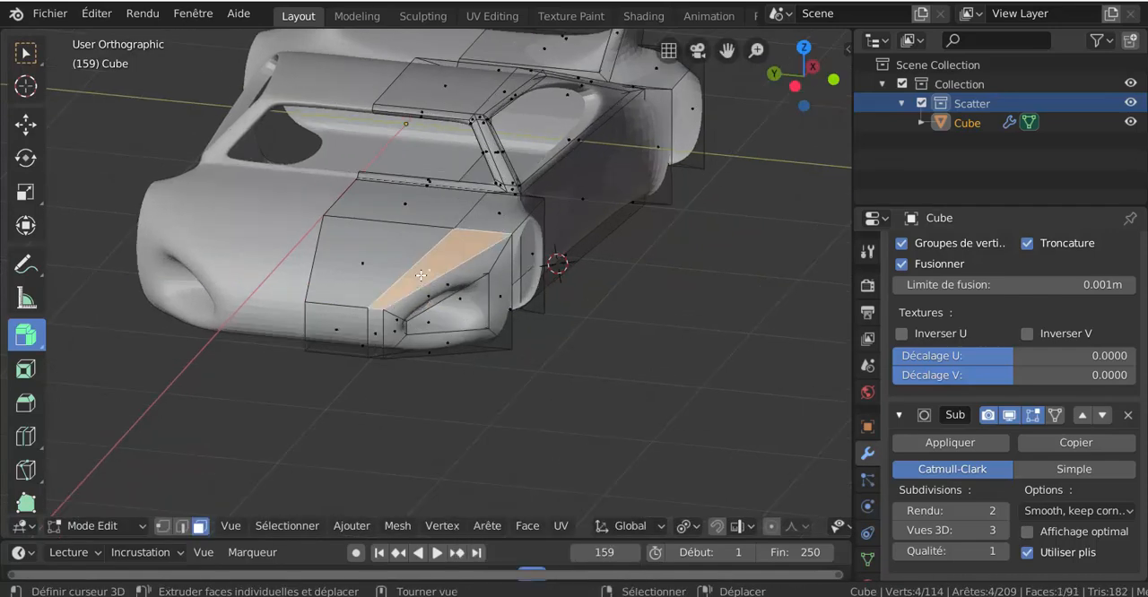
middle_click_drag(502, 356, 557, 372)
key("i")
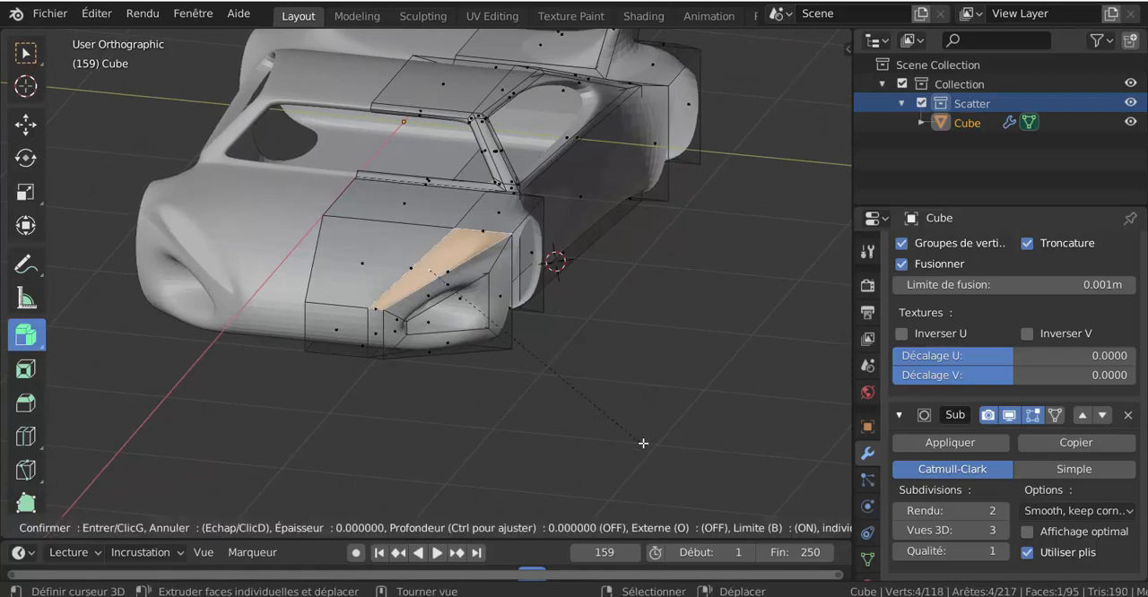
left_click(644, 433)
Extrude the inset face above the headlight inwards and delete it to open a vent.
left_click_drag(654, 432, 668, 446)
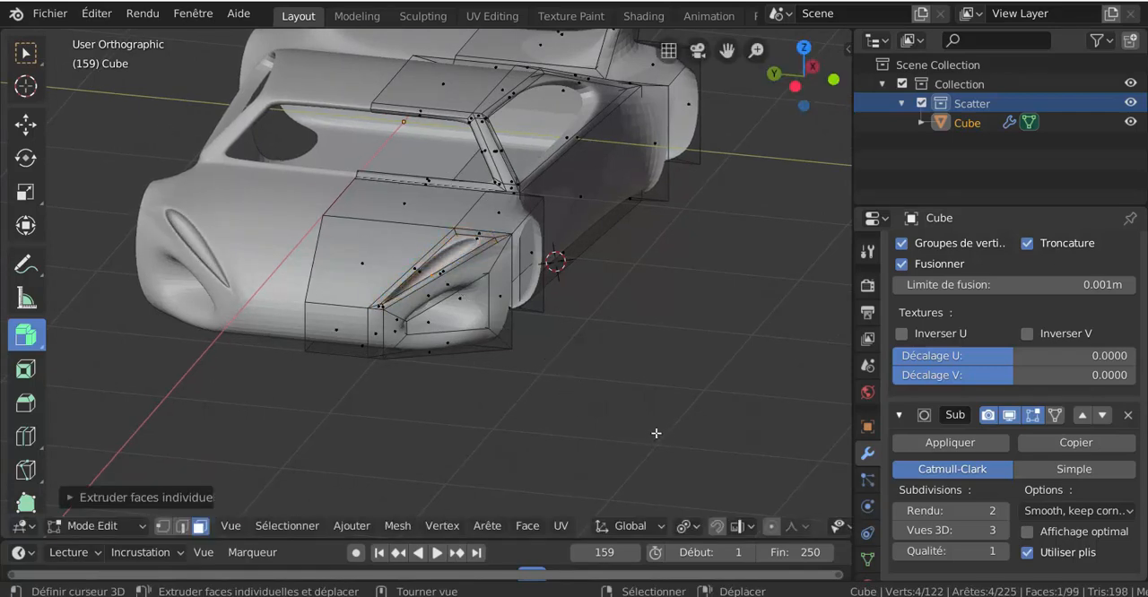
key("x")
left_click(625, 399)
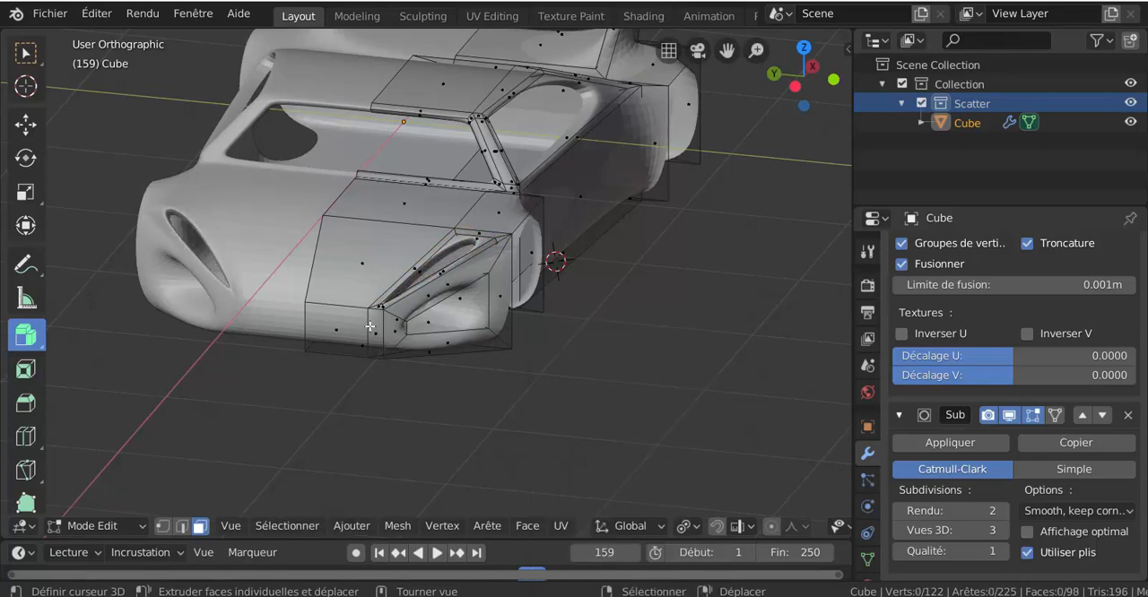
Try extruding the two front nose faces individually, undo it, and extrude them slightly outwards together with Extrude Along Normals.
left_click(341, 327)
left_click(374, 336, "shift")
middle_click_drag(413, 379, 378, 402)
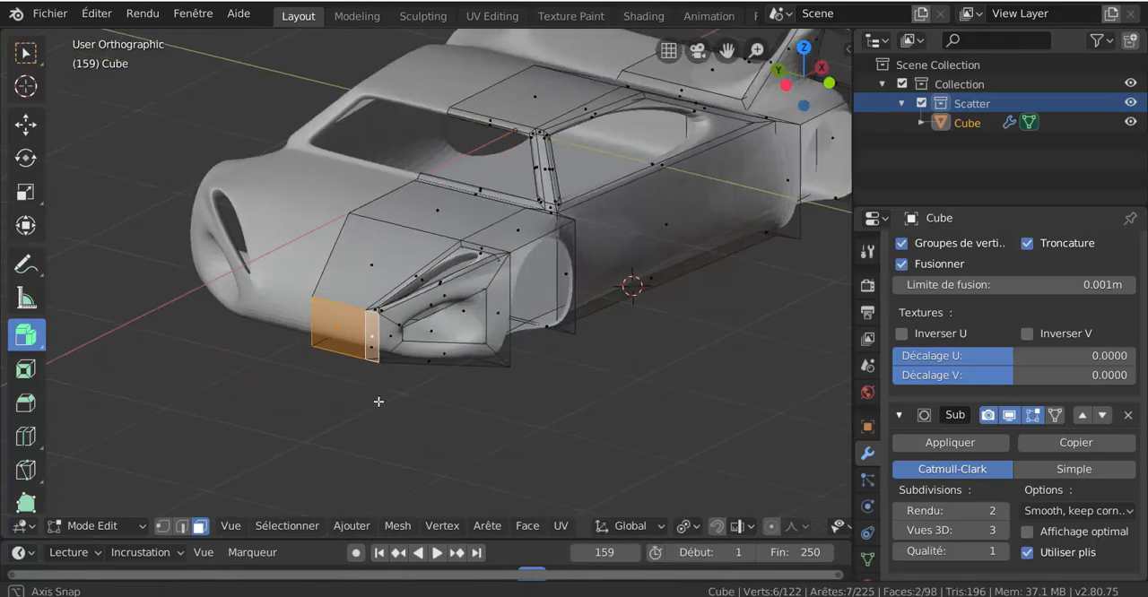
left_click_drag(412, 425, 422, 427)
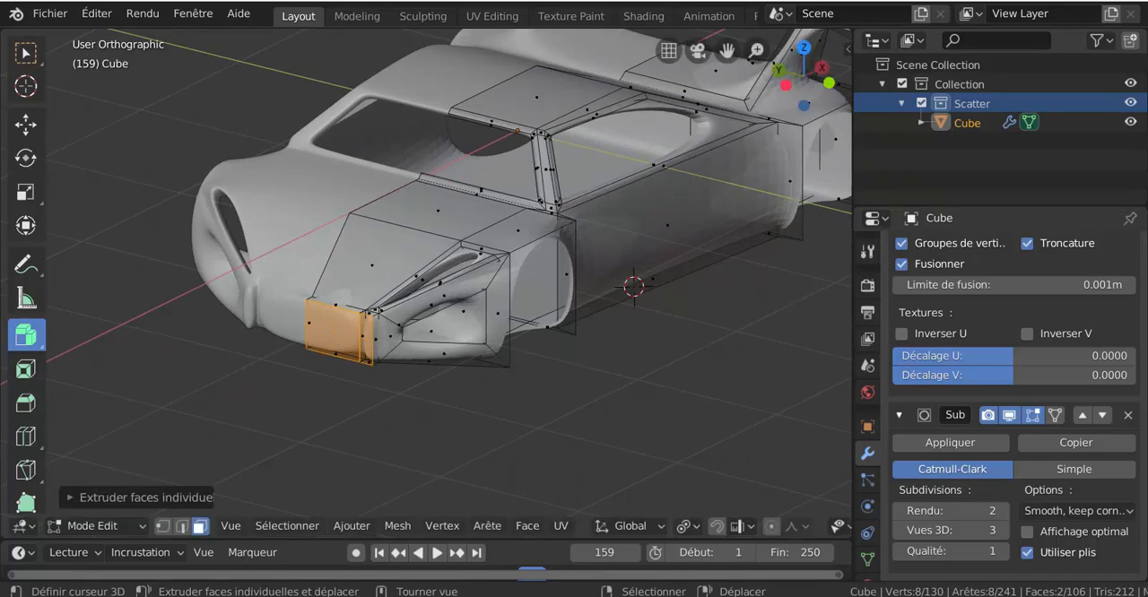
key("ctrl+z")
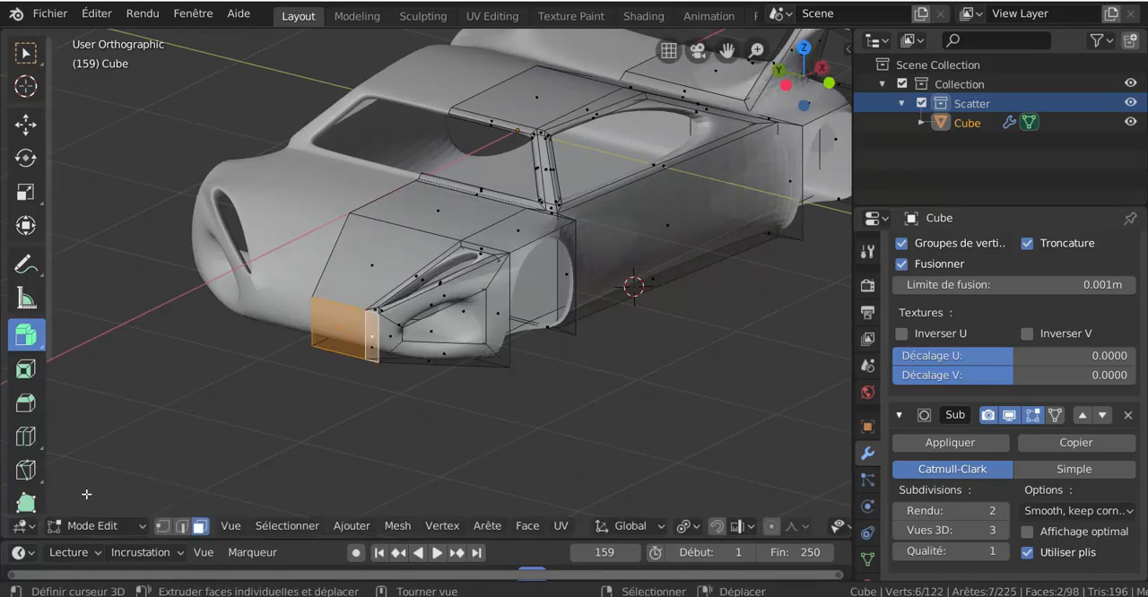
left_click(25, 334)
left_click(76, 382)
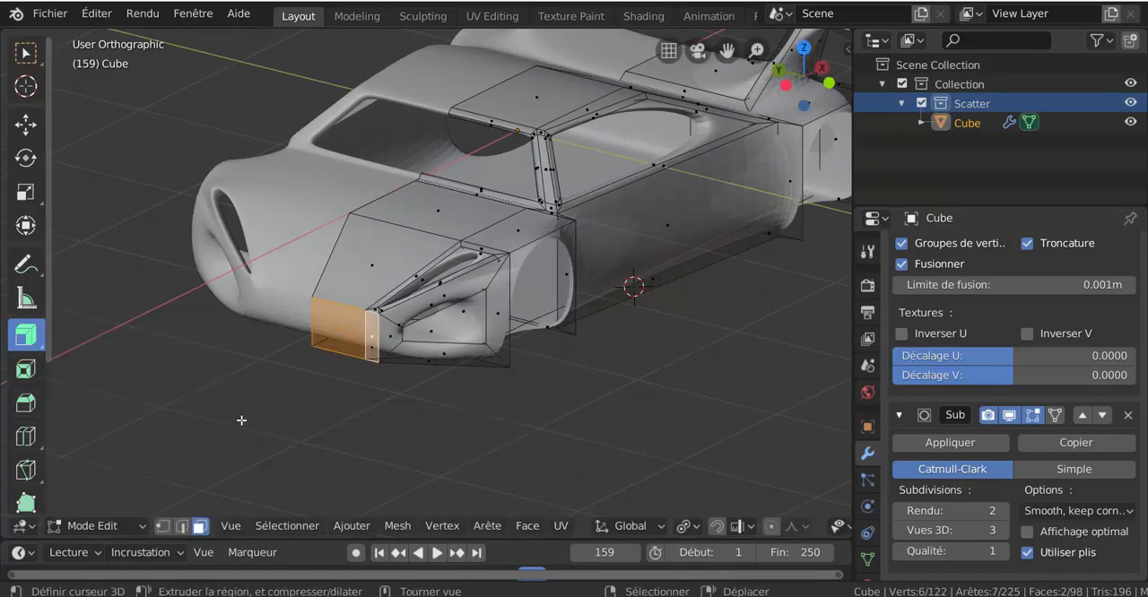
left_click_drag(551, 450, 554, 453)
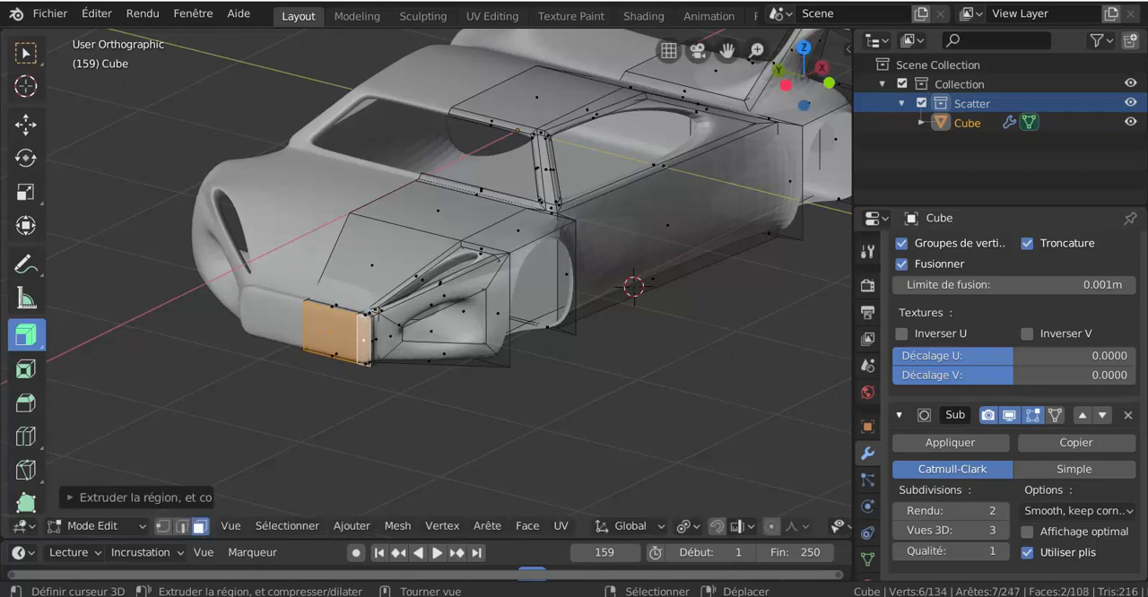
Inspect the smoothed car body from the front in Object Mode and return to Edit Mode.
key("ctrl+Tab")
left_click(528, 439)
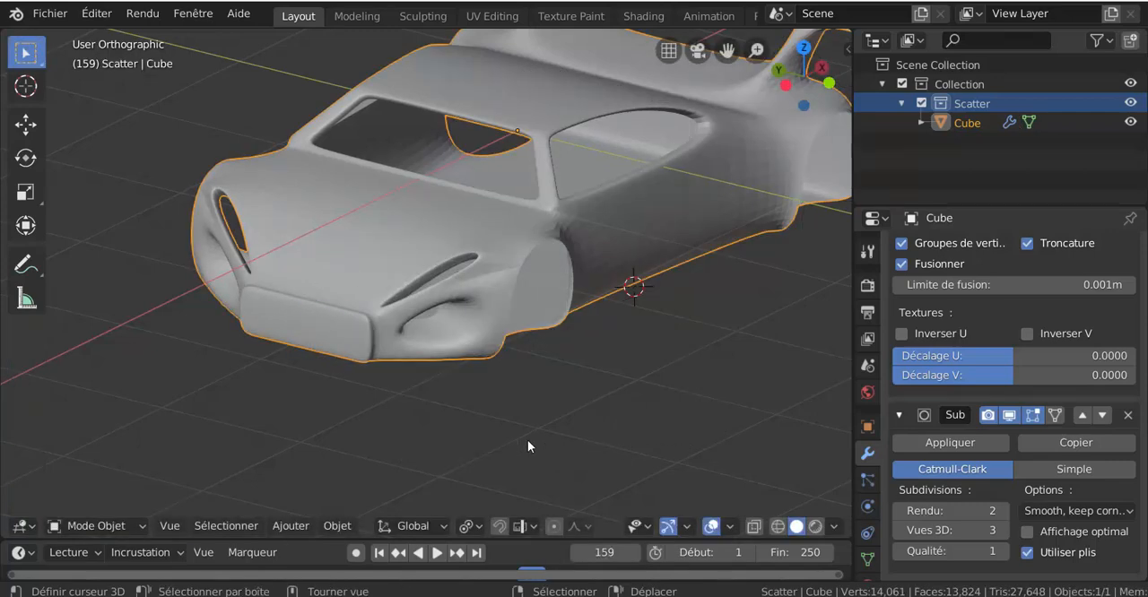
middle_click_drag(607, 440, 595, 353)
key("ctrl+Tab")
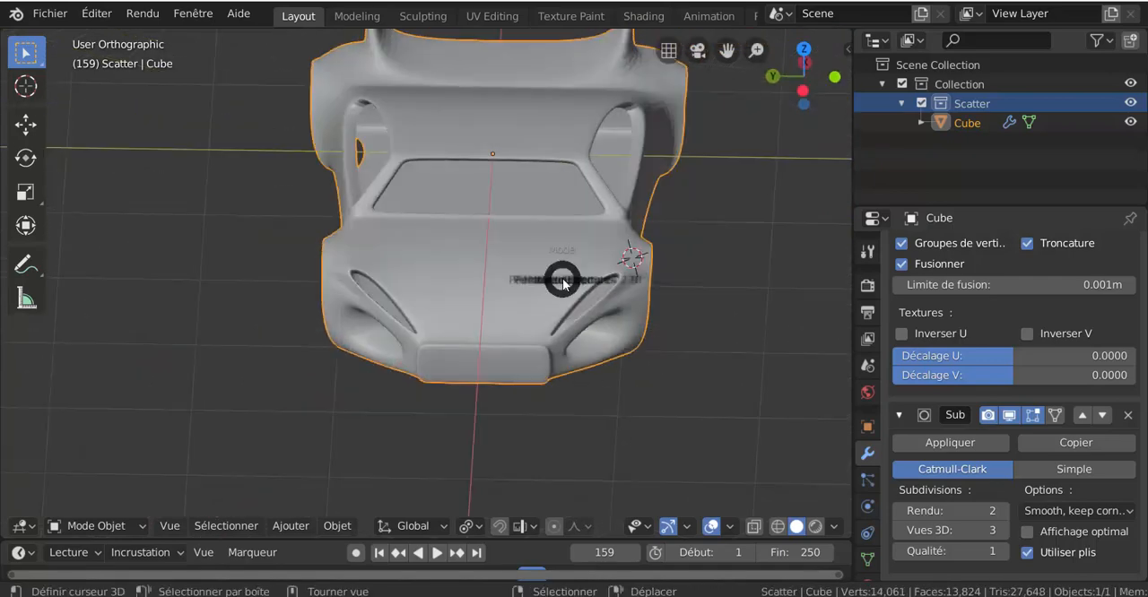
left_click(603, 281)
Add a centred loop cut running from the bonnet vent through the windscreen pillar and along the side roof edge.
middle_click_drag(600, 259, 601, 278)
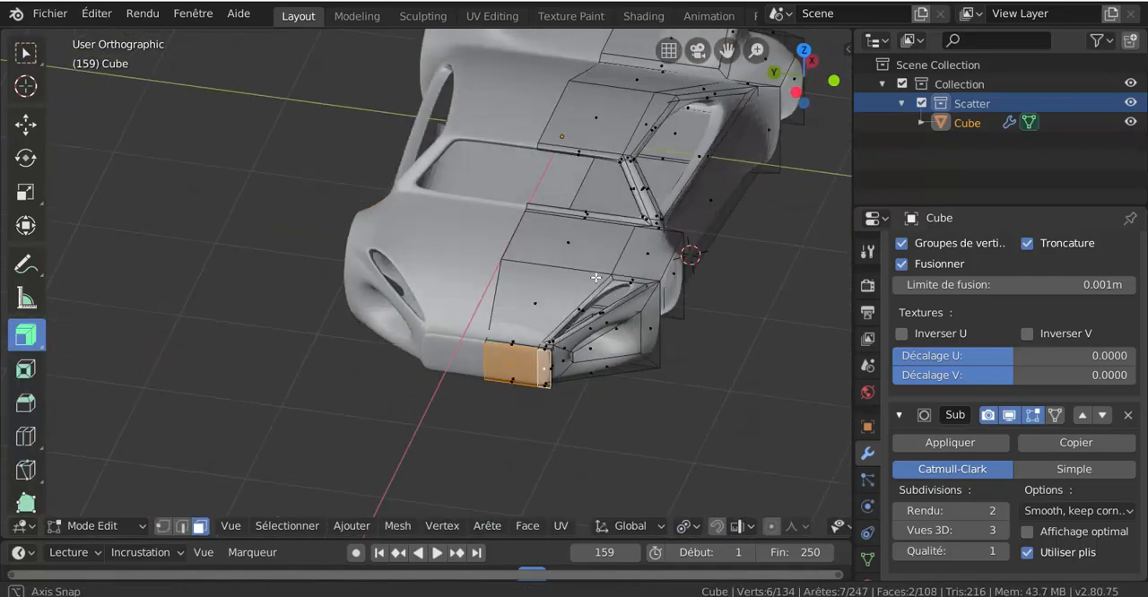
key("ctrl+r")
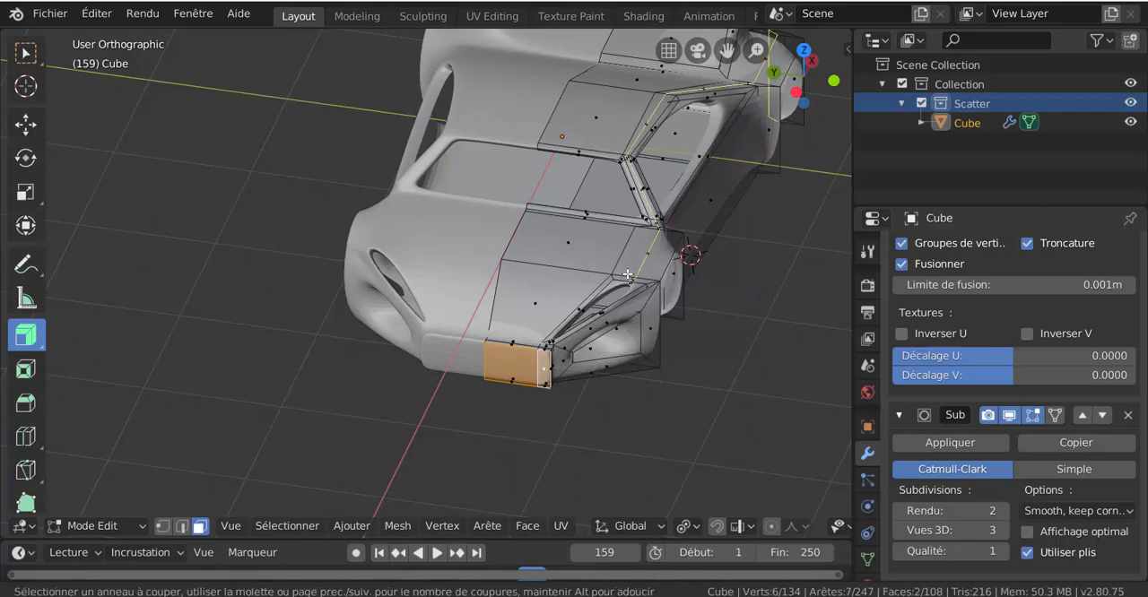
left_click(630, 271)
right_click(631, 271)
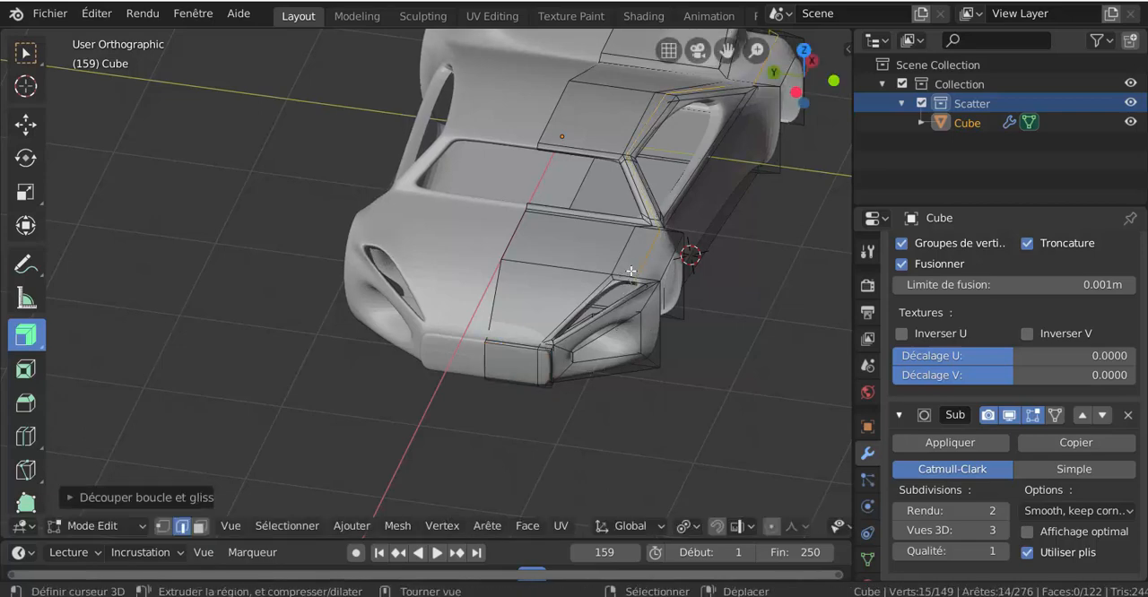
Extrude the bonnet corner face in front of the windscreen pillar upwards by about 0.16 m along the Z axis.
left_click(199, 527)
left_click(639, 251)
middle_click_drag(719, 317, 628, 337)
key("e")
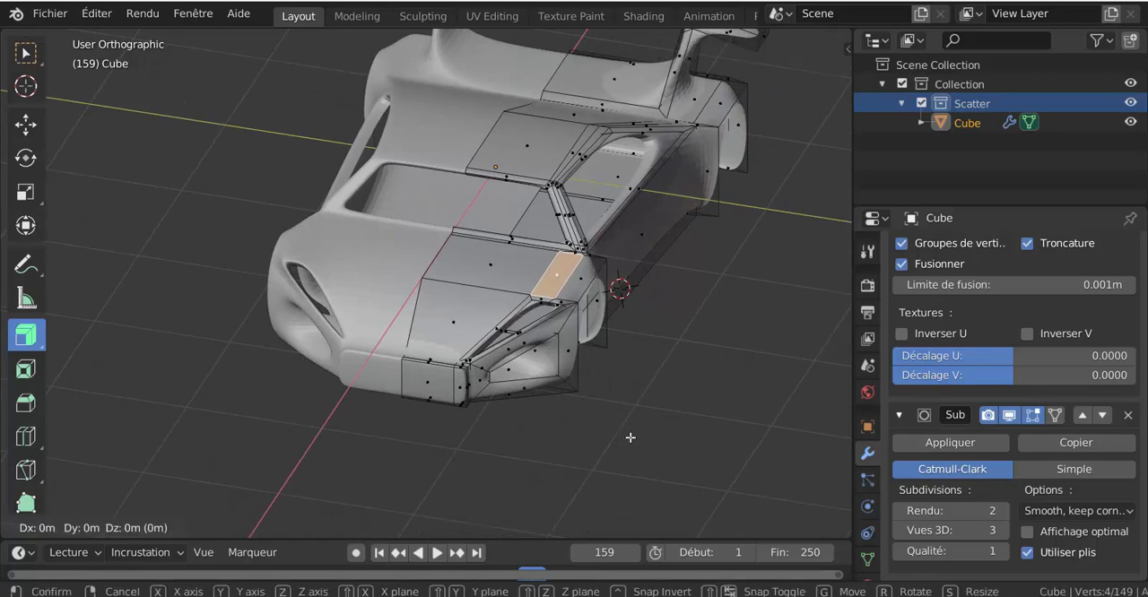
key("z")
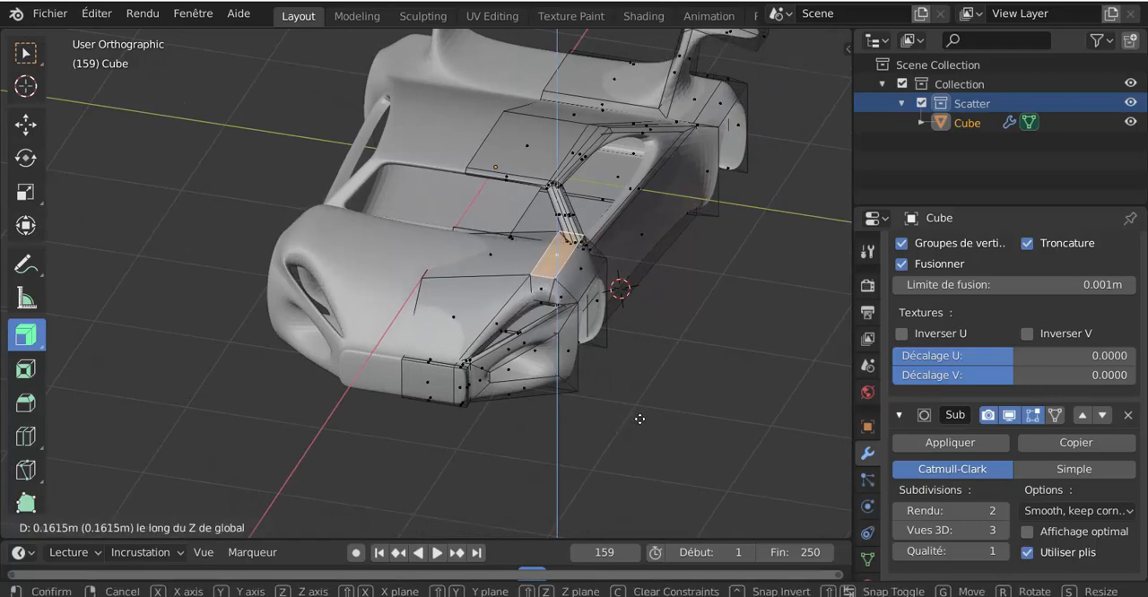
left_click(637, 415)
Inset the sloping face behind the roof for the rear window and scale it down slightly.
middle_click_drag(637, 415, 623, 338)
left_click(674, 304)
middle_click_drag(673, 304, 682, 422)
key("i")
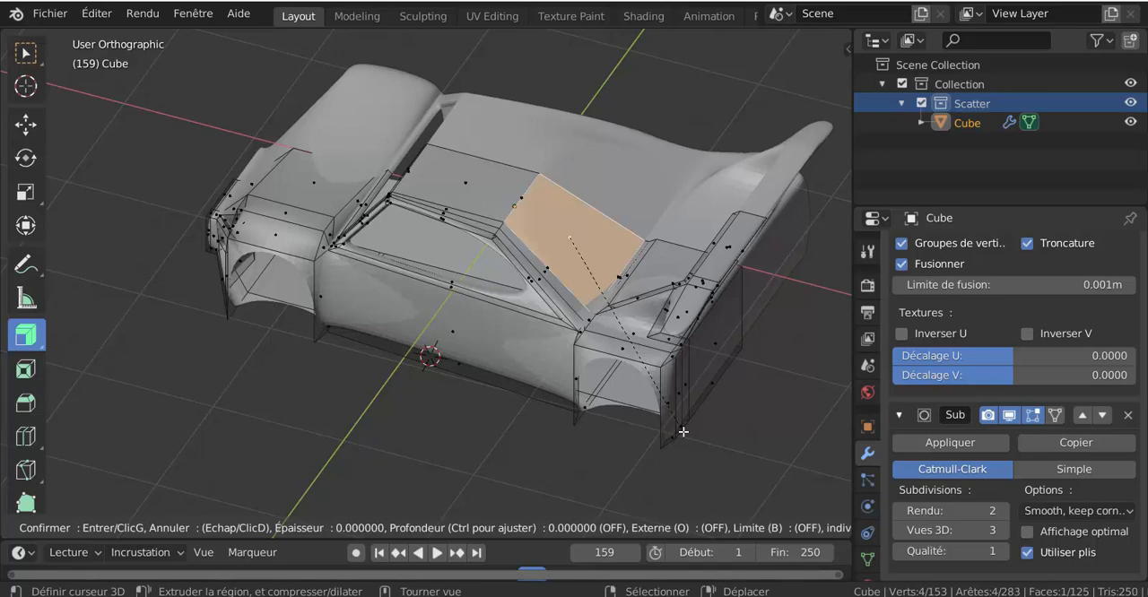
left_click(683, 427)
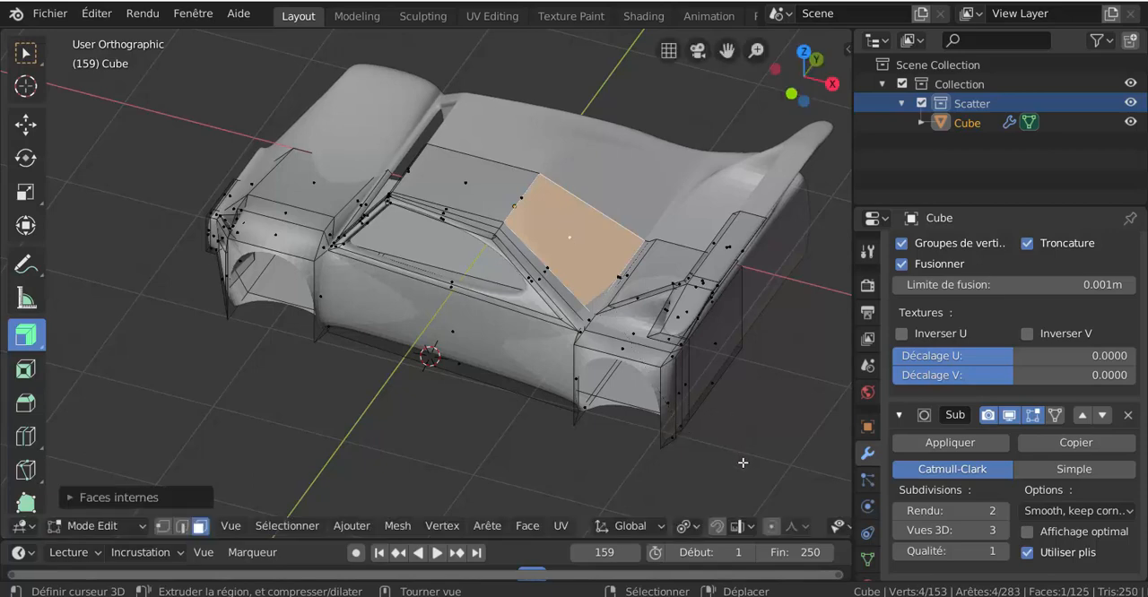
key("s")
left_click(730, 395)
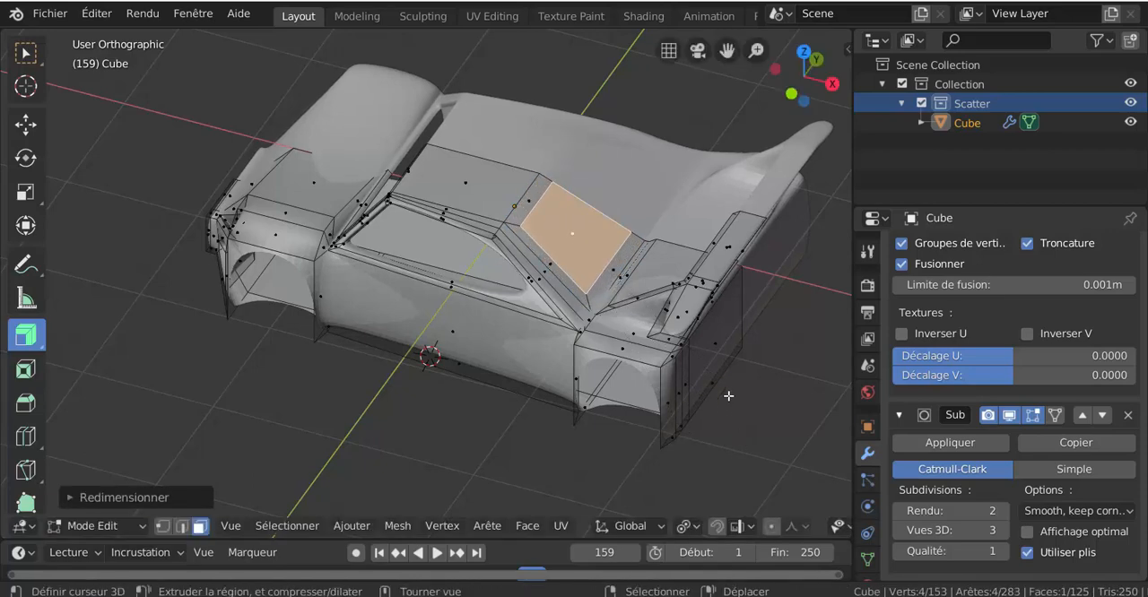
Move the inset rear window face slightly forwards along the X axis.
middle_click_drag(730, 397, 740, 429)
key("g")
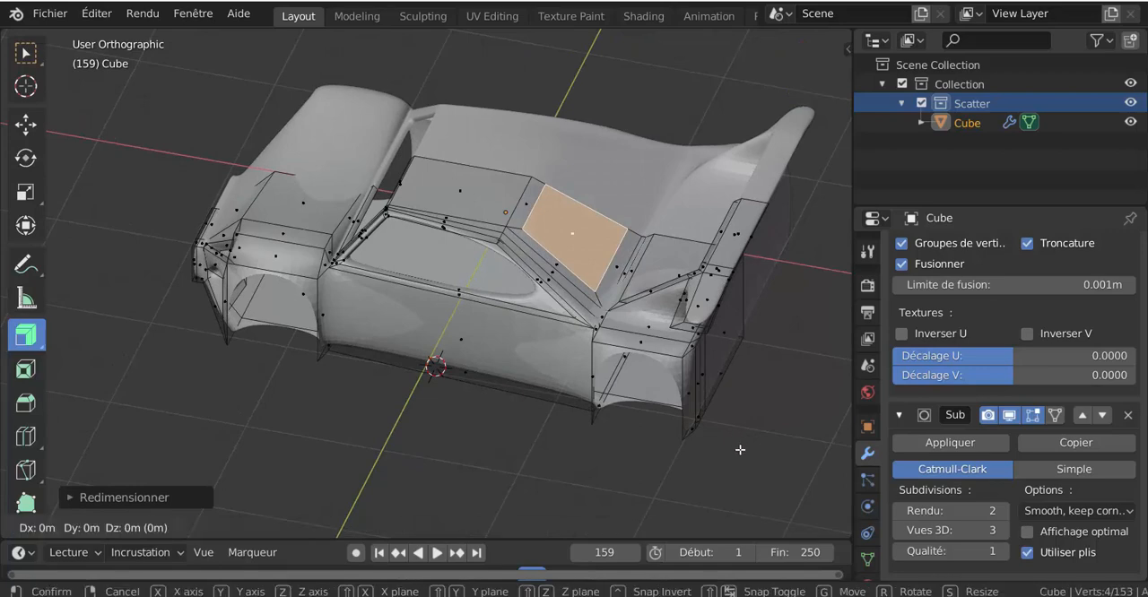
key("z")
left_click(732, 450)
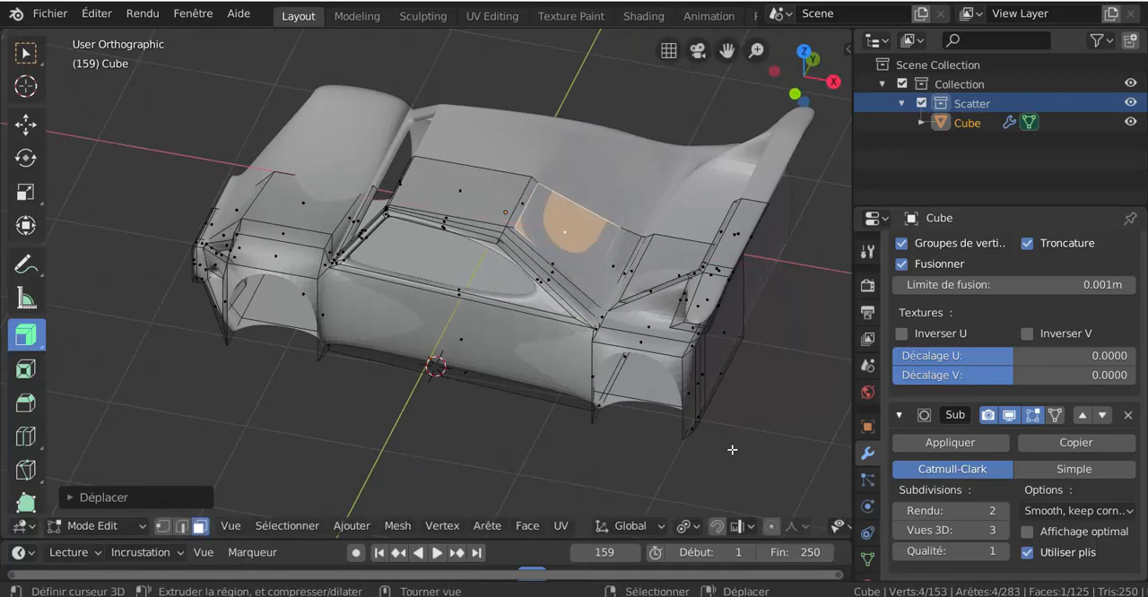
Open the rear window by extruding the inset face, moving it about -0.21 m along the X axis and deleting it.
key("e")
left_click(731, 449)
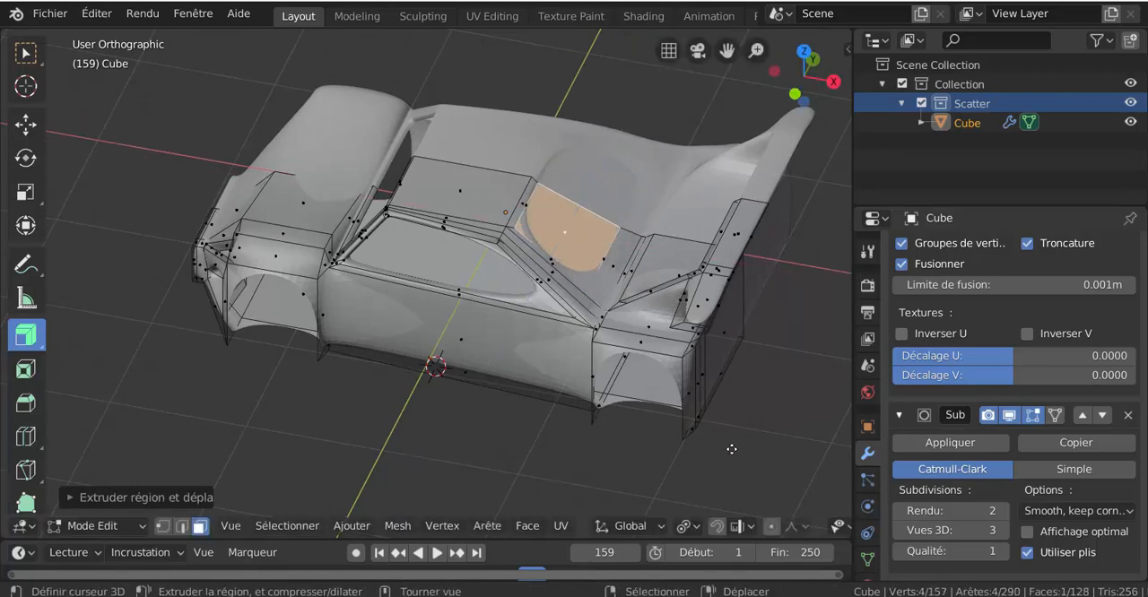
key("g")
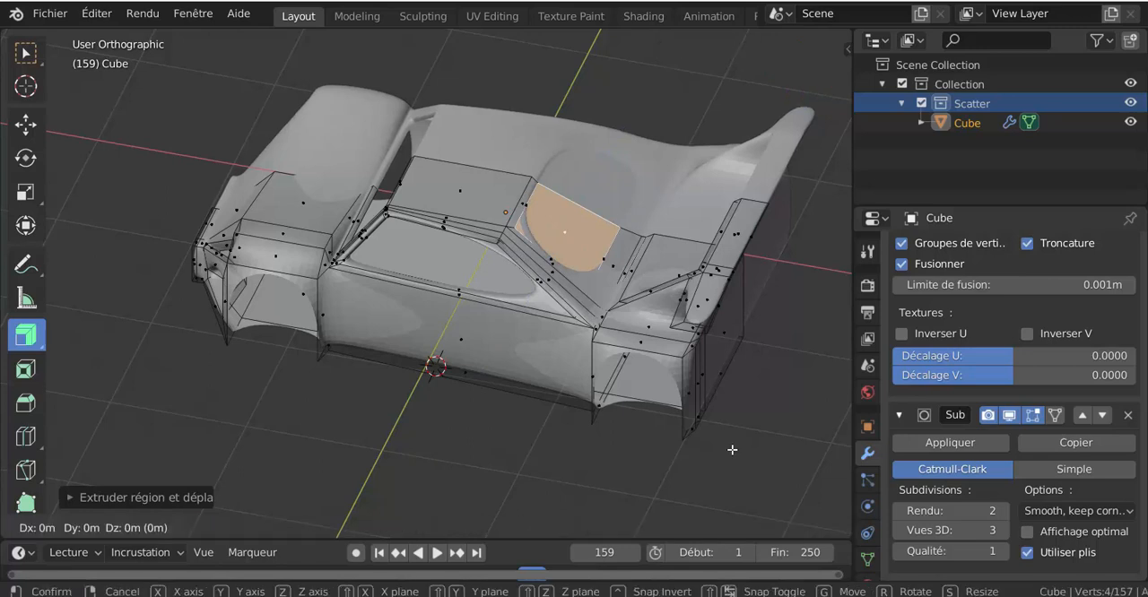
key("z")
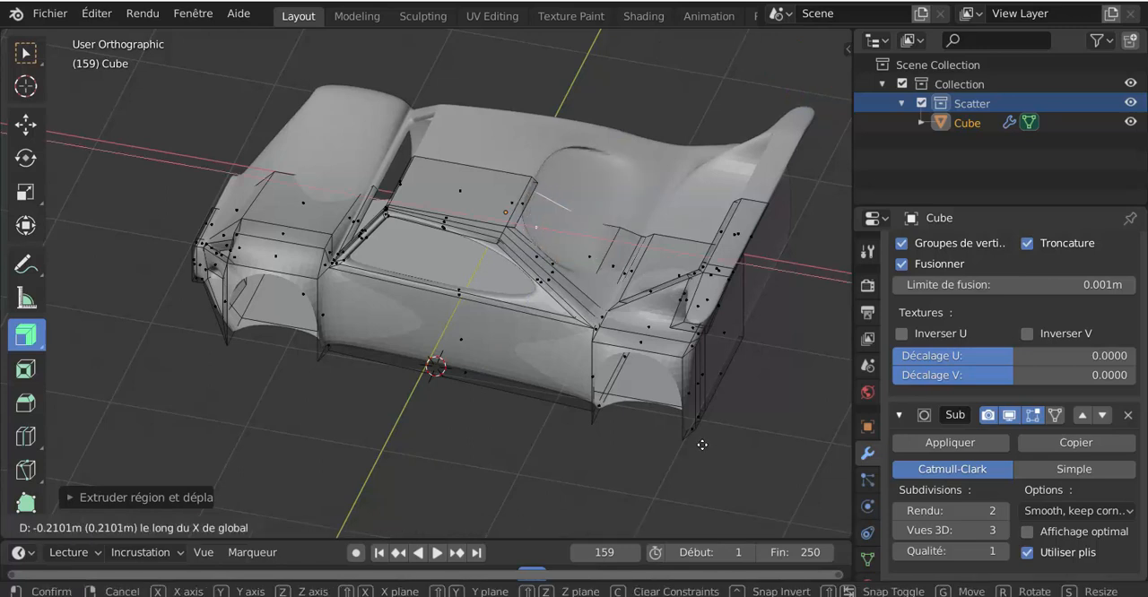
left_click(702, 445)
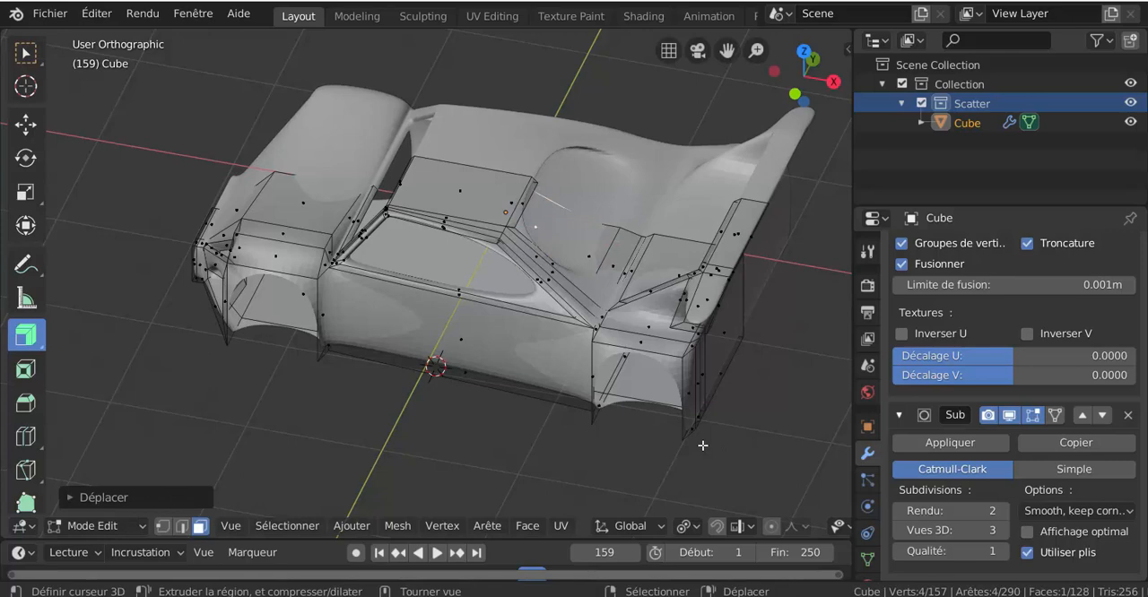
key("x")
left_click(705, 396)
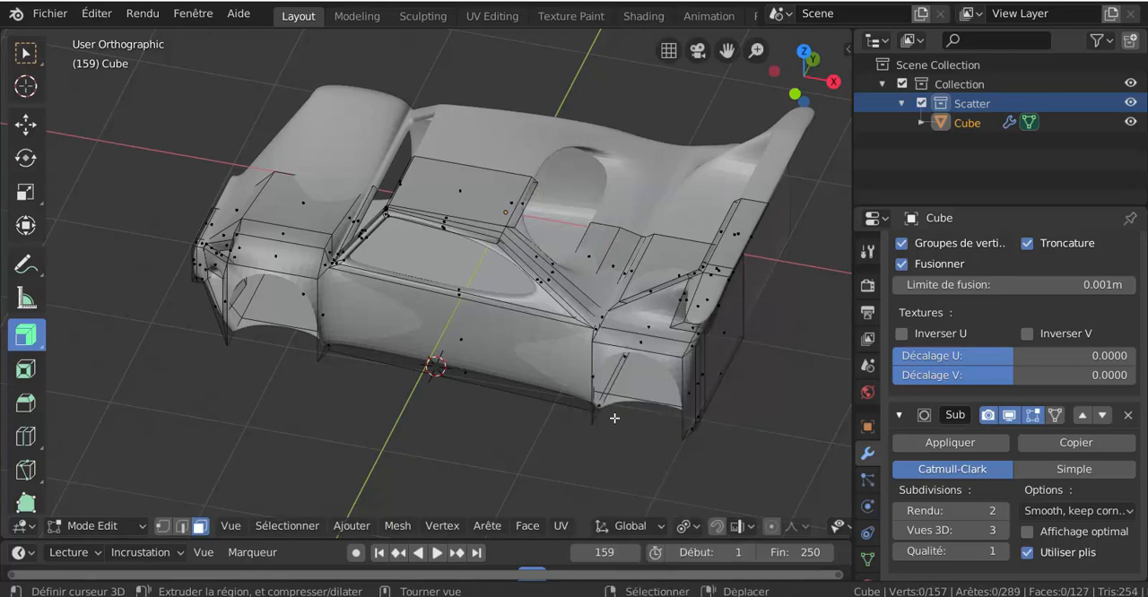
Select the large front bonnet face and inset it slightly.
middle_click_drag(615, 418, 720, 390)
middle_click_drag(632, 421, 667, 342)
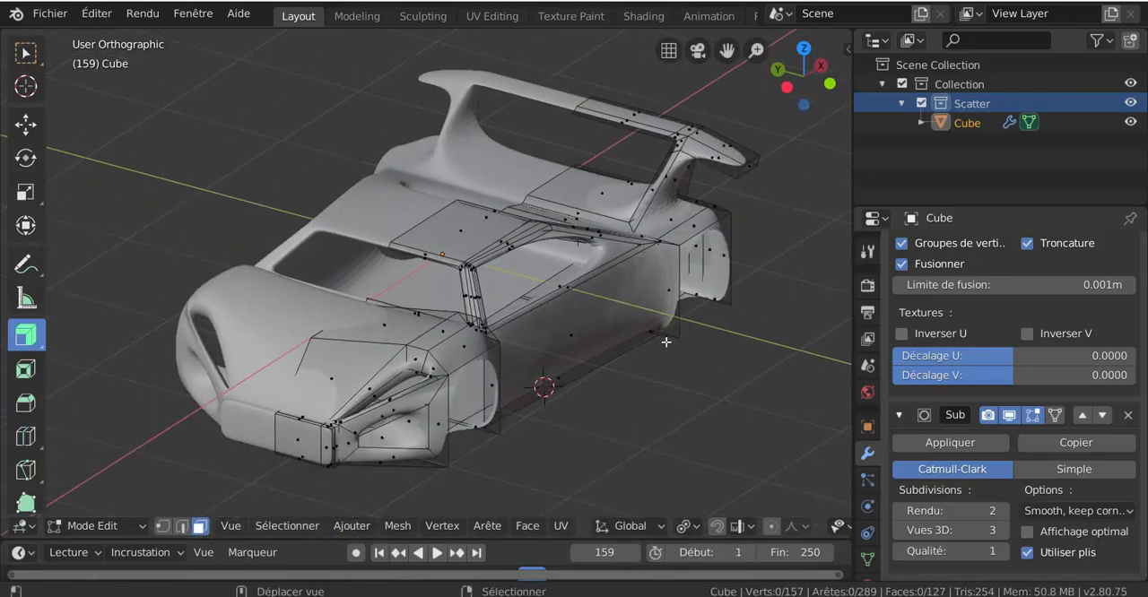
left_click(349, 379)
middle_click_drag(443, 375, 610, 357)
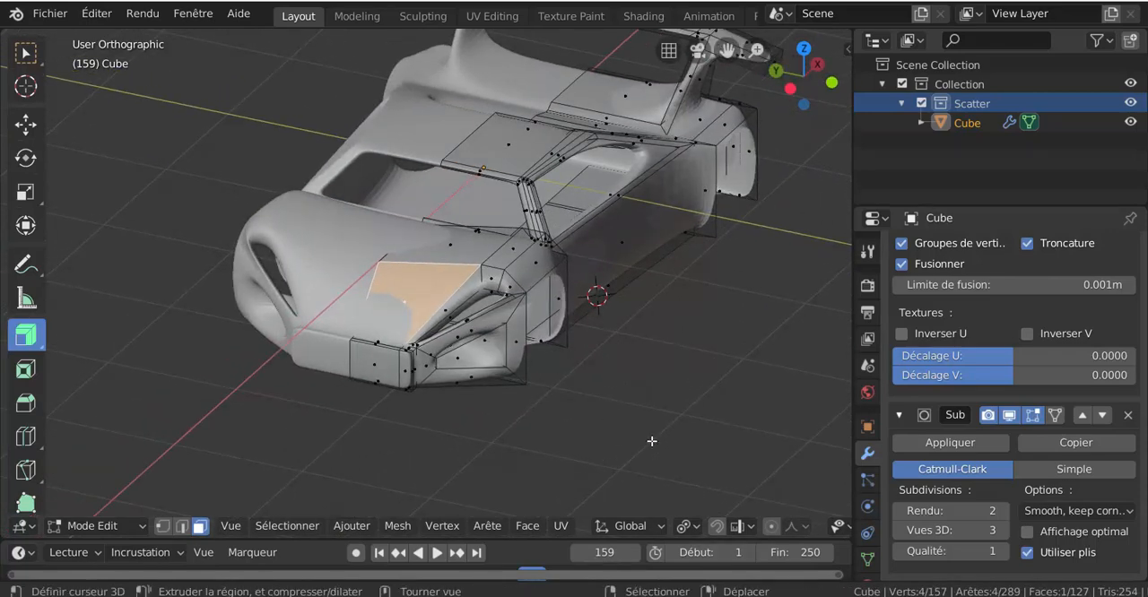
key("i")
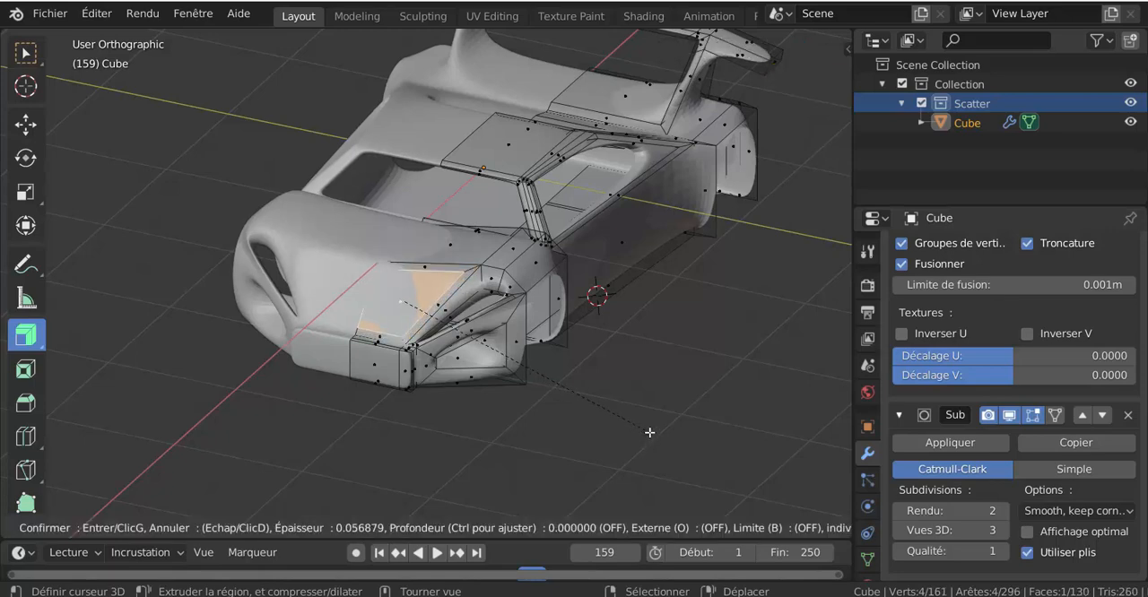
left_click(650, 434)
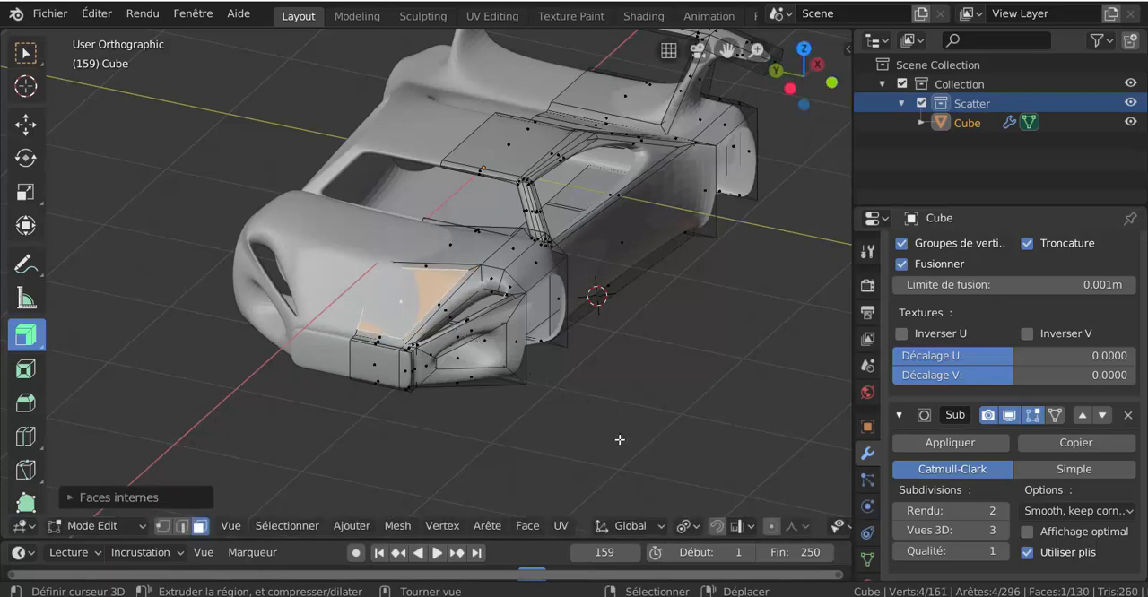
Subdivide the inset bonnet face with the number of cuts set to 5.
key("q")
left_click(592, 485)
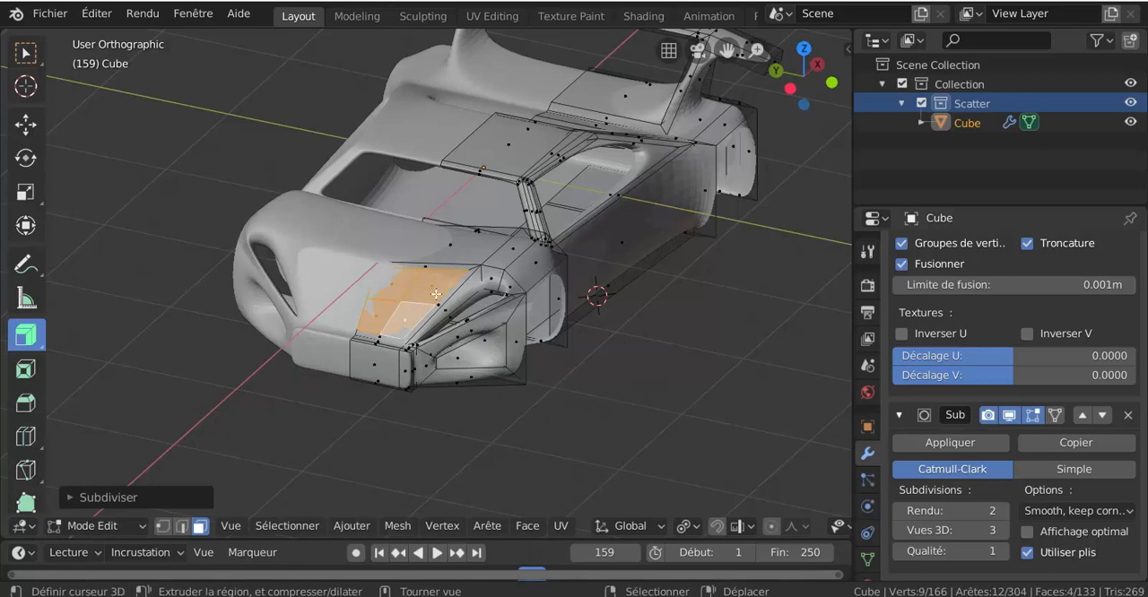
left_click(146, 499)
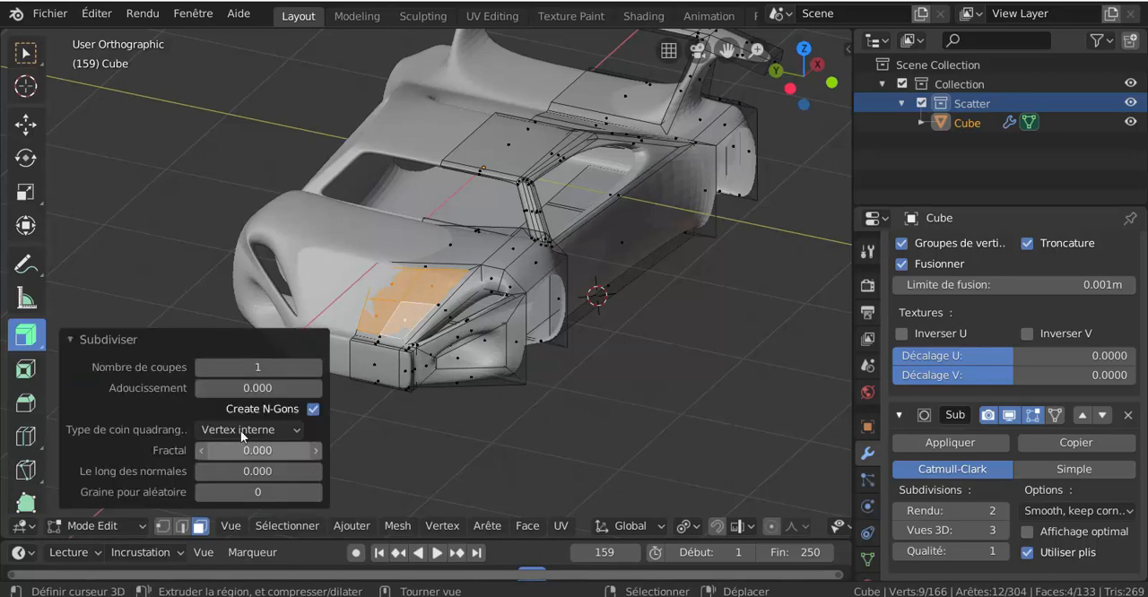
left_click(318, 369)
left_click(318, 369)
left_click(318, 369)
left_click(318, 368)
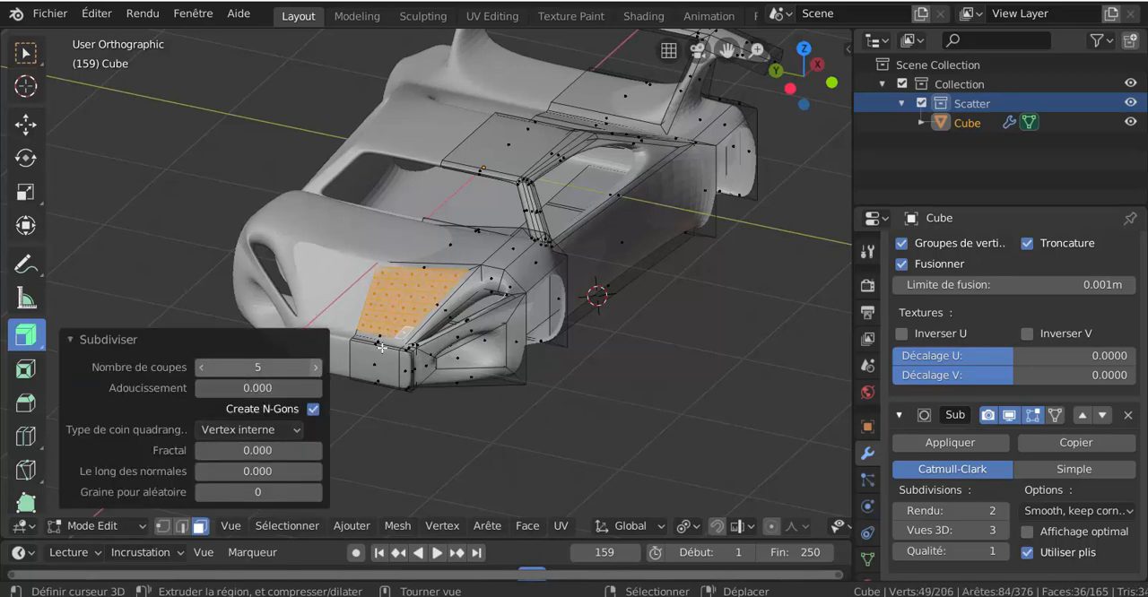
Set the pivot point to individual origins and inset the subdivided bonnet faces individually with a thickness of about 0.0037 m.
scroll(510, 370, "up", 2)
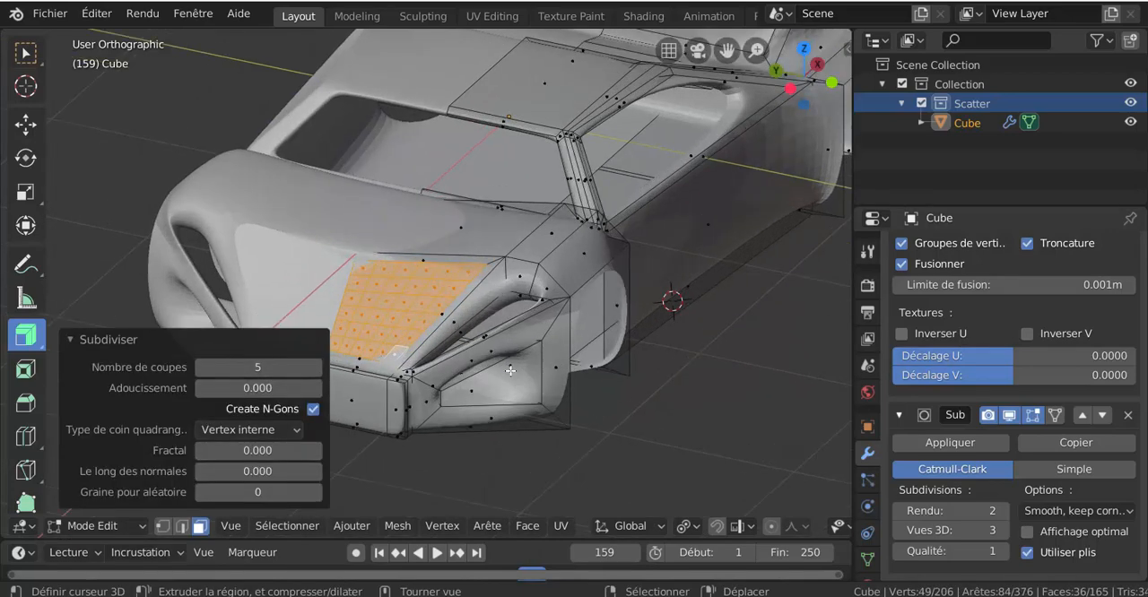
left_click(684, 527)
left_click(753, 404)
key("i")
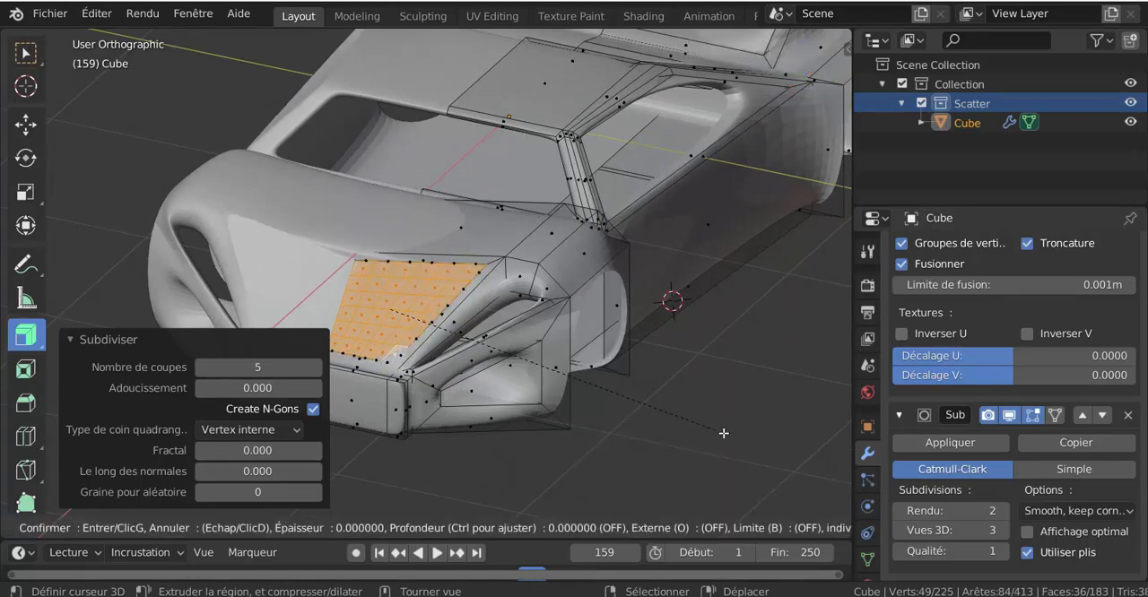
left_click(717, 429)
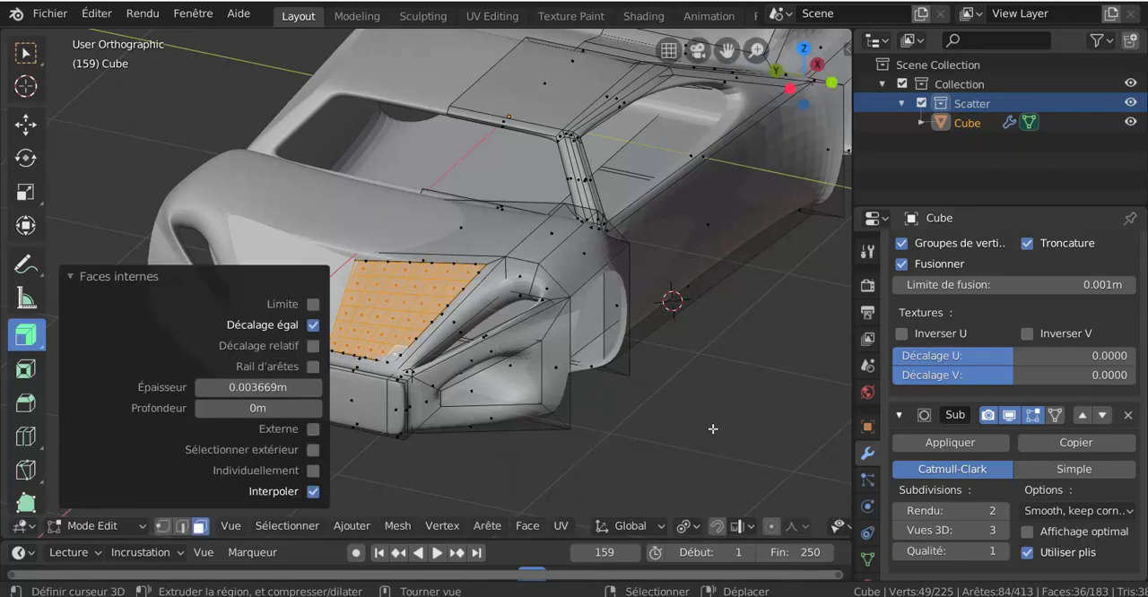
left_click(313, 471)
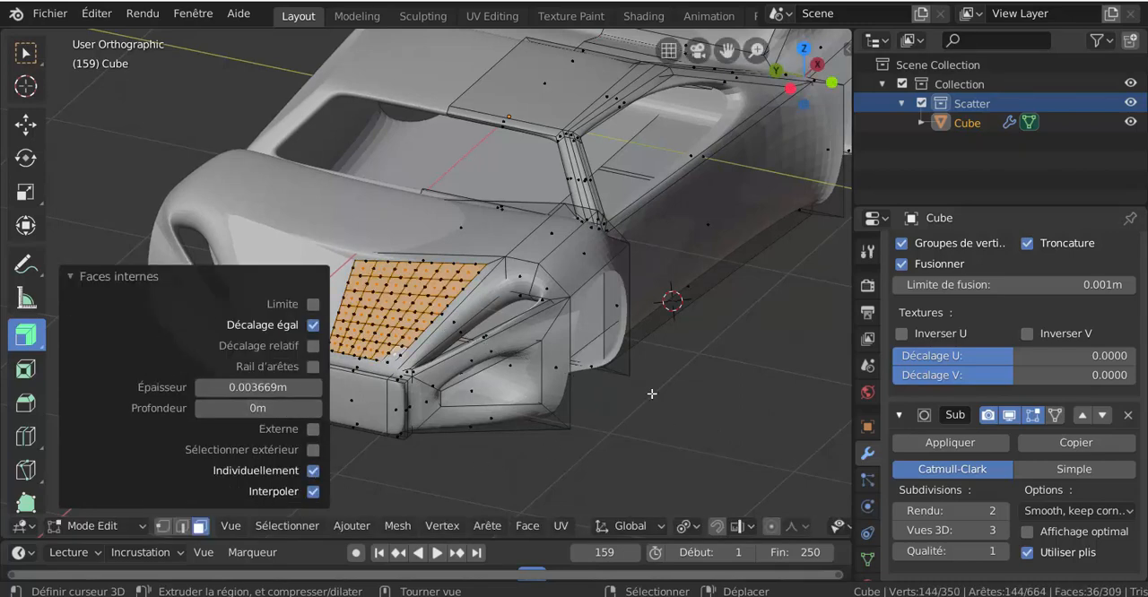
Scale down each of the individually inset bonnet faces around its own centre.
left_click(192, 281)
key("s")
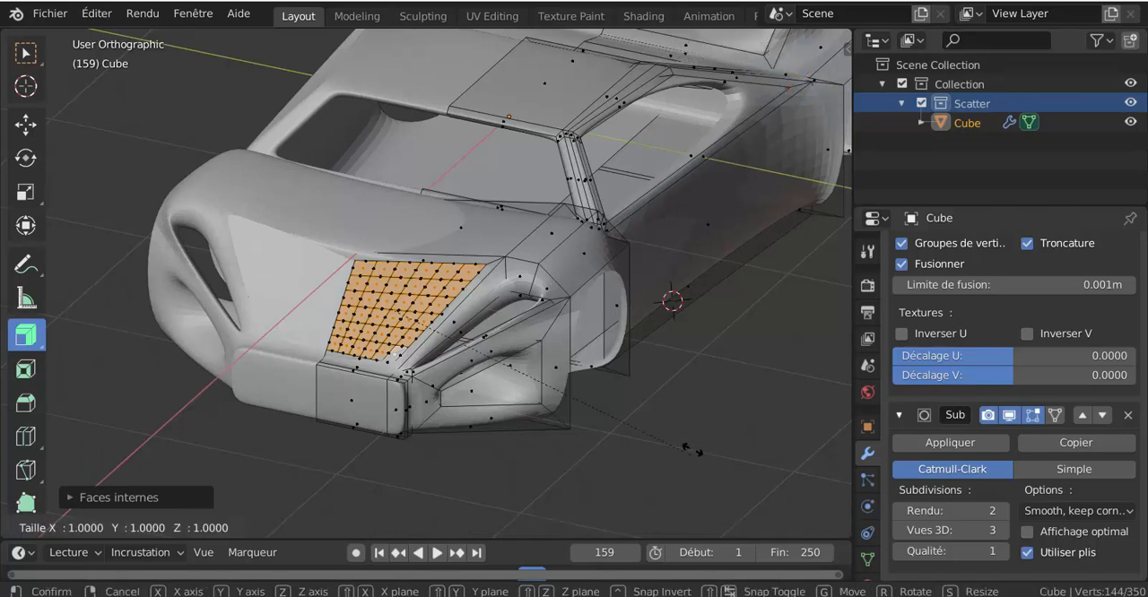
left_click(602, 400)
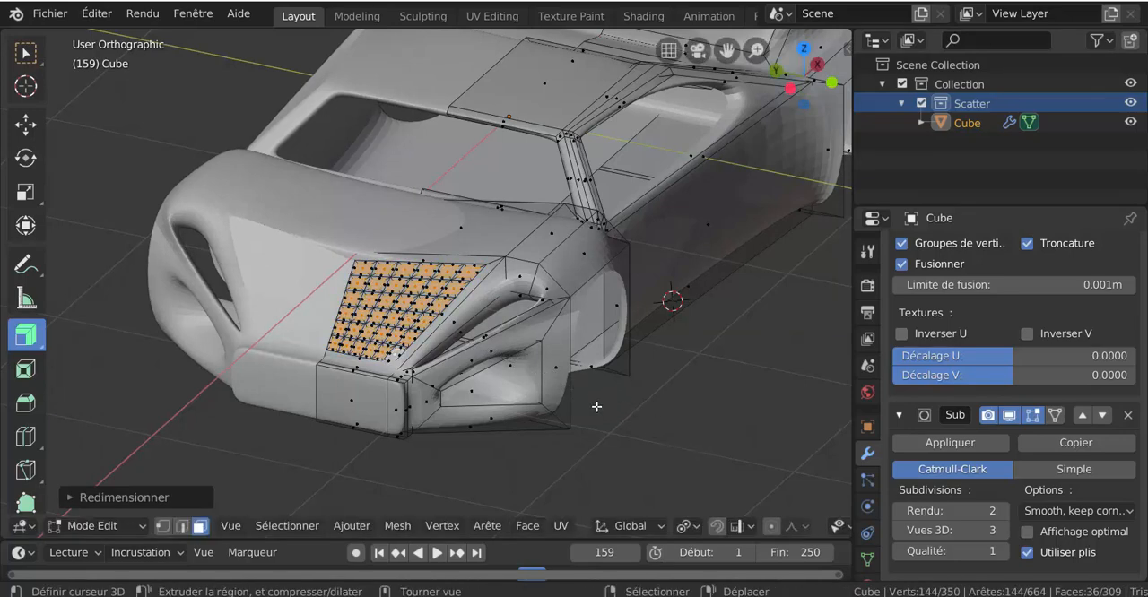
Move the small bonnet faces about 0.135 m along the X axis and delete them to open the grille holes.
middle_click_drag(596, 407, 561, 429)
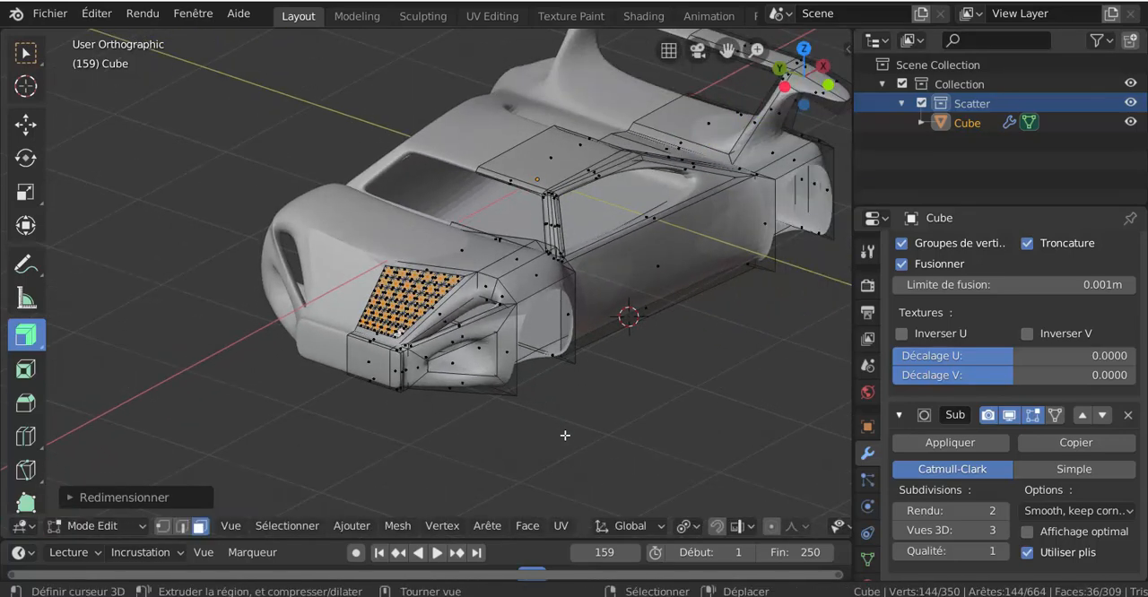
key("g")
key("x")
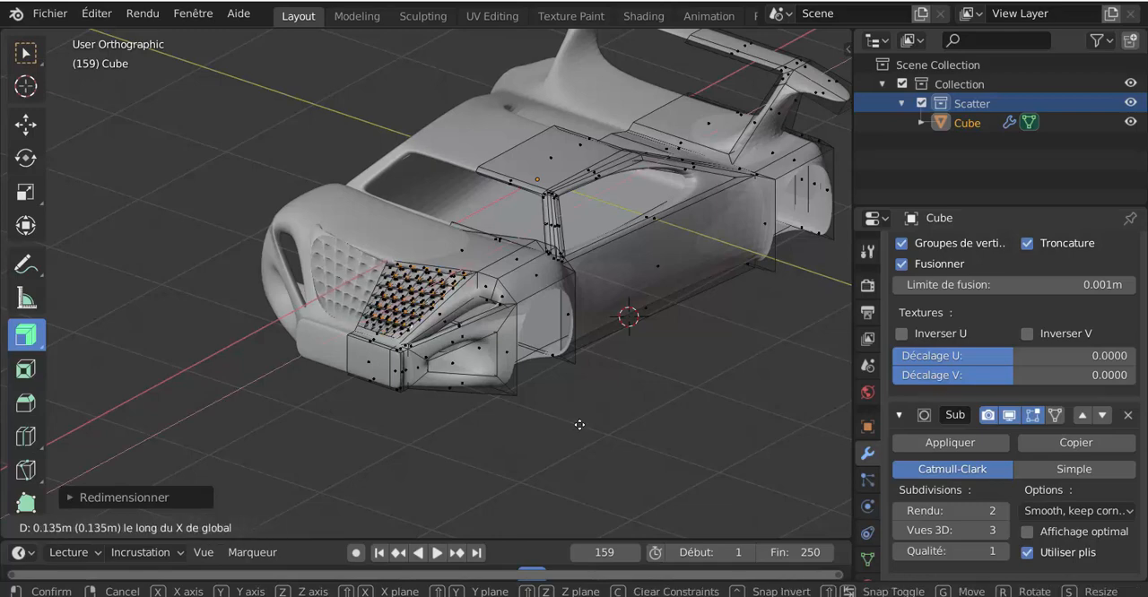
left_click(581, 425)
key("x")
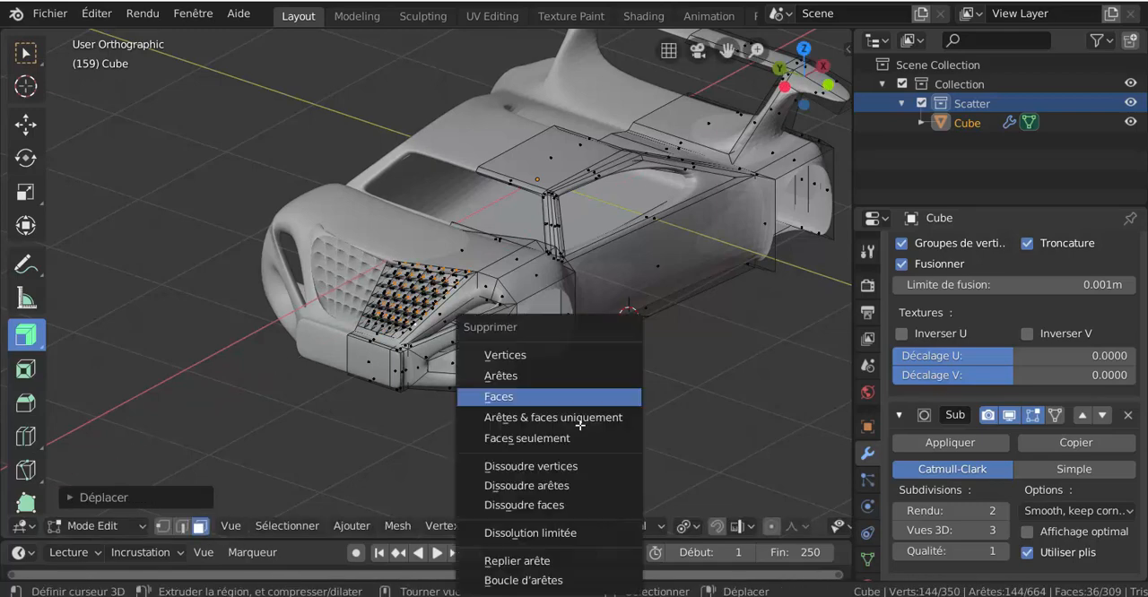
left_click(545, 393)
Return to Object Mode and inspect the car body with its perforated bonnet grille from the front.
middle_click_drag(560, 393, 530, 394)
key("ctrl+Tab")
left_click(688, 397)
key("ctrl+Tab")
left_click(584, 384)
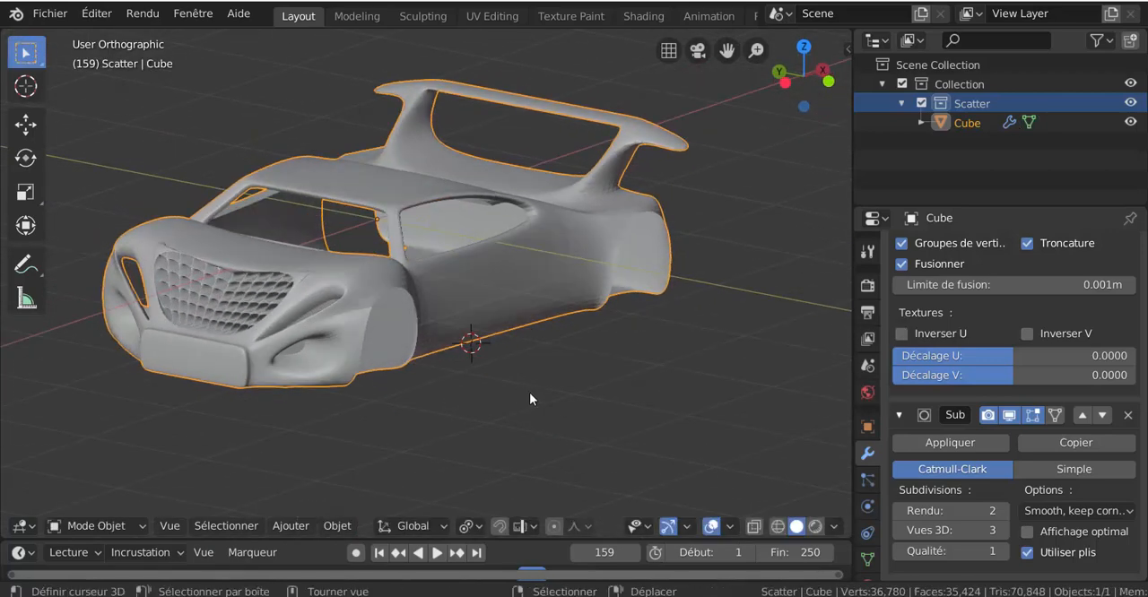
key("z")
mouse_move(528, 409)
middle_mouse_down()
mouse_move(625, 405)
mouse_move(533, 390)
mouse_move(515, 346)
mouse_move(418, 348)
mouse_move(382, 389)
mouse_move(464, 438)
mouse_move(608, 413)
mouse_move(620, 350)
mouse_move(562, 354)
mouse_move(541, 398)
middle_mouse_up()
scroll(618, 400, "up", 2)
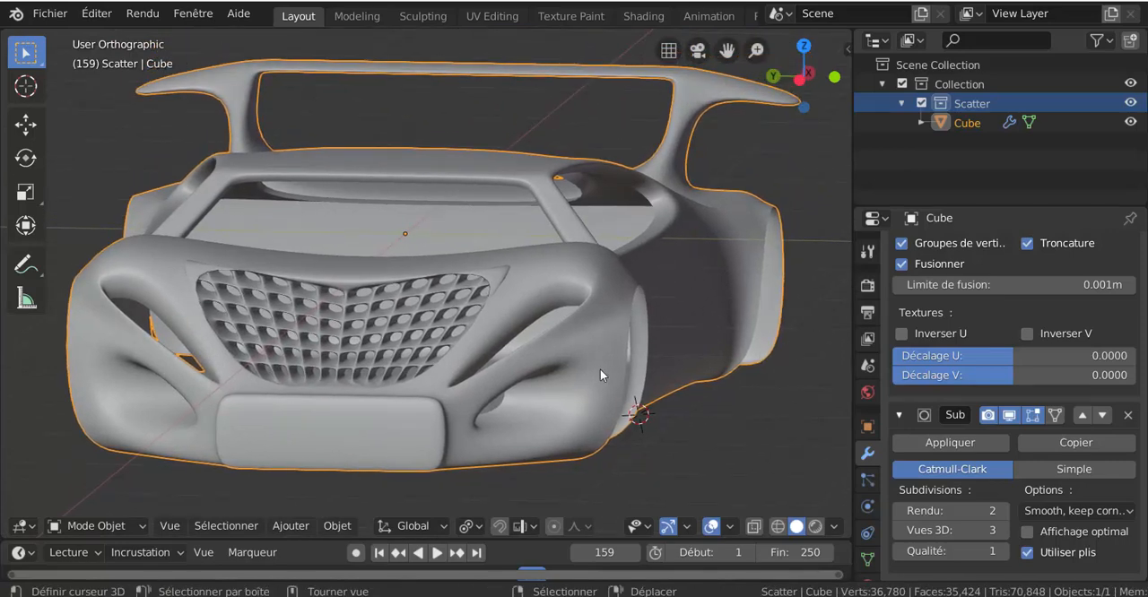
Delete the car body object from the scene.
key("x")
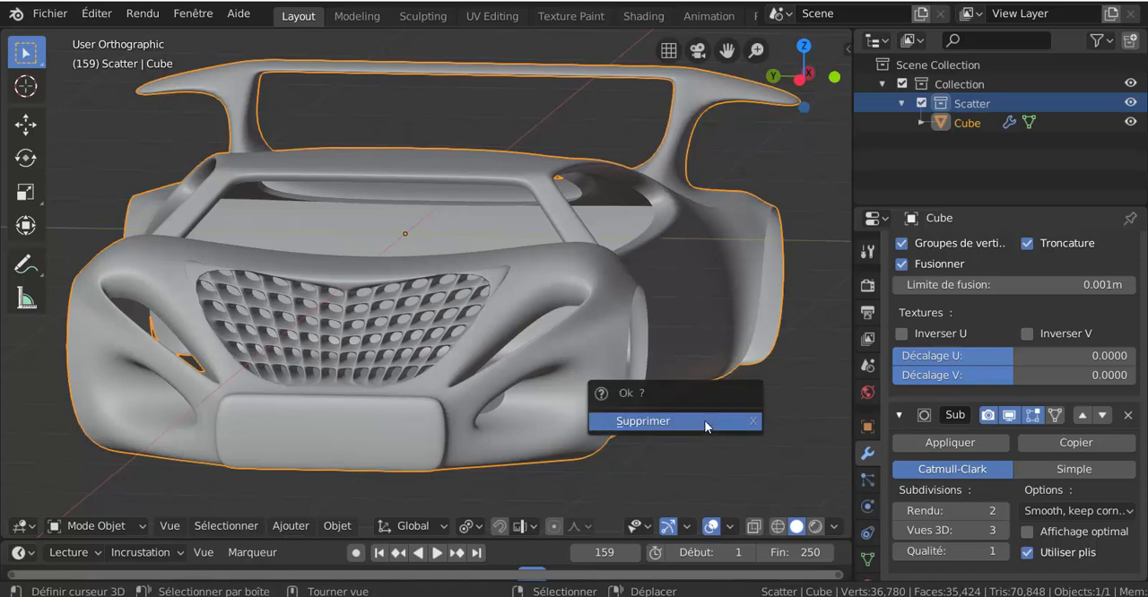
left_click(705, 423)
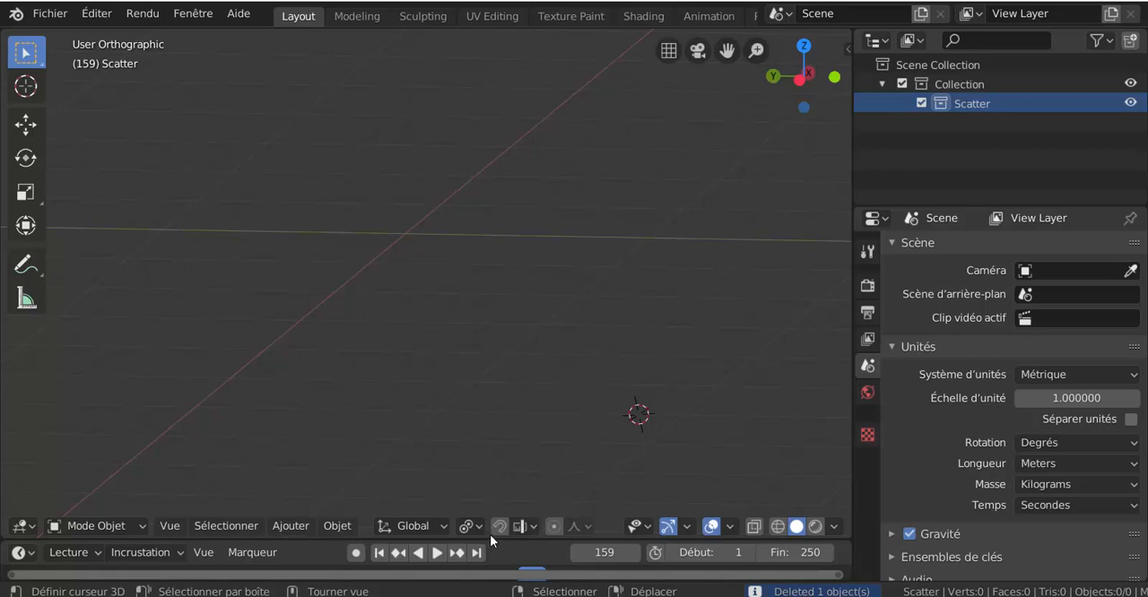
middle_click_drag(595, 388, 594, 387)
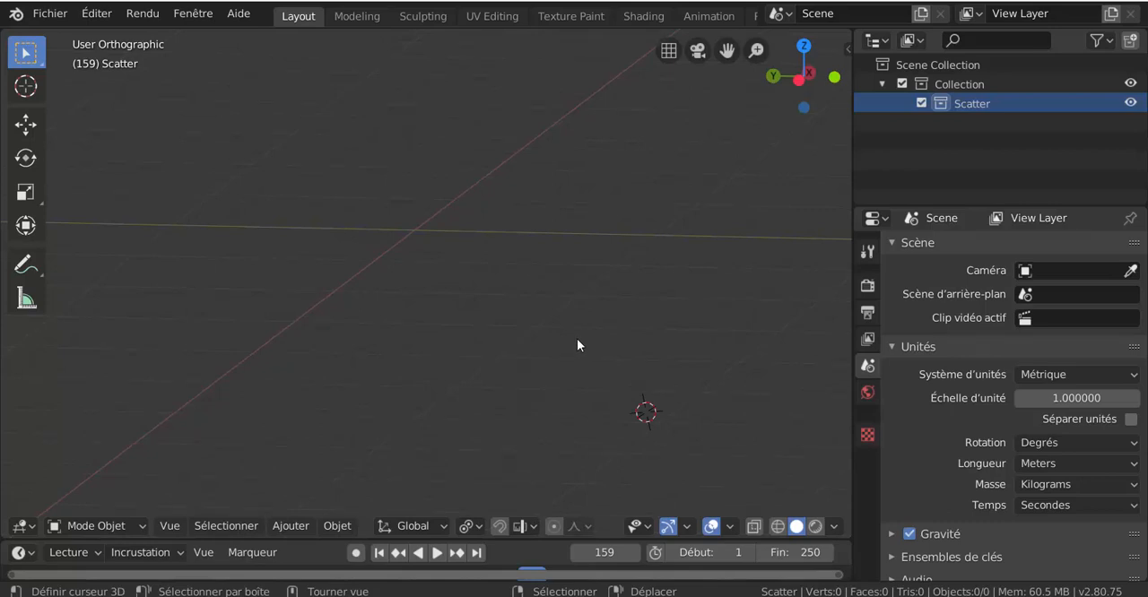
Snap the 3D cursor to the world origin and widen the 3D viewport.
key("ctrl+shift+b")
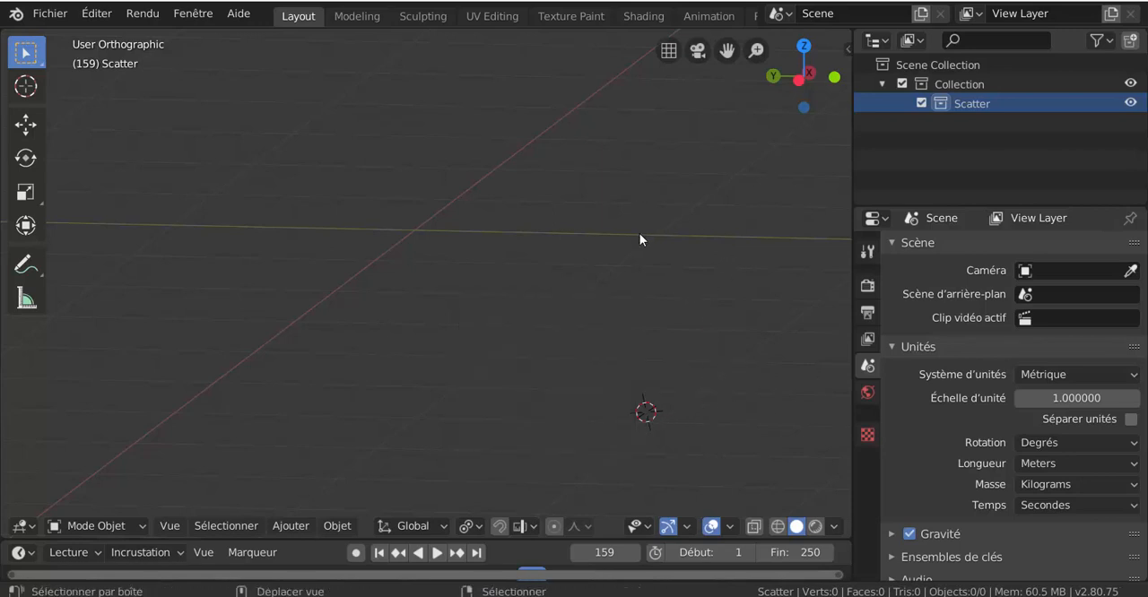
key("shift+s")
left_click(573, 292)
middle_click_drag(599, 285, 644, 325, "shift")
left_click_drag(850, 218, 993, 218)
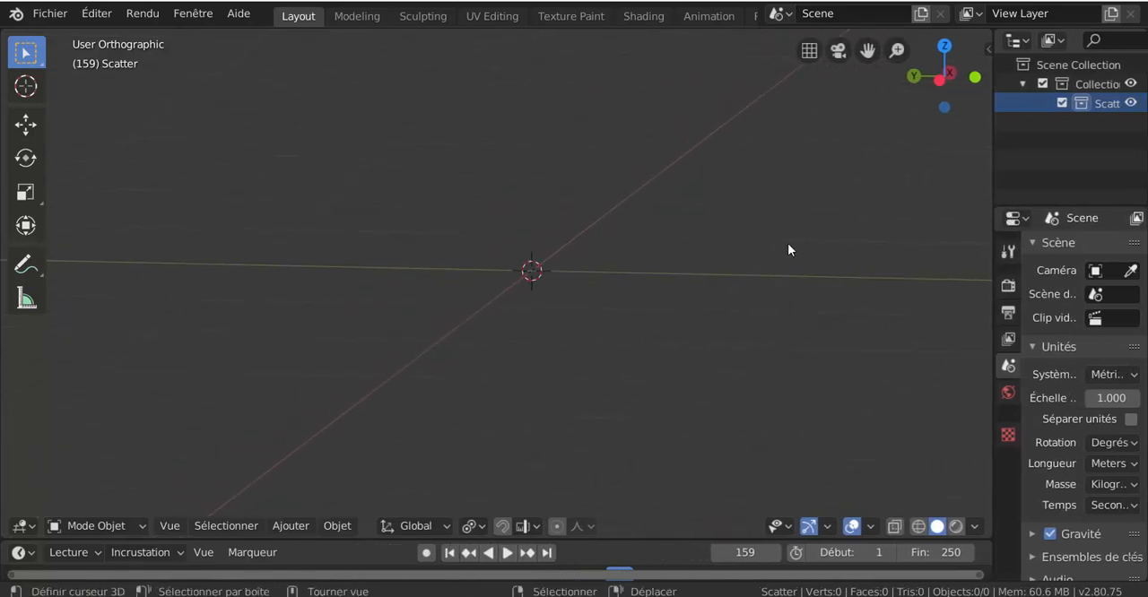